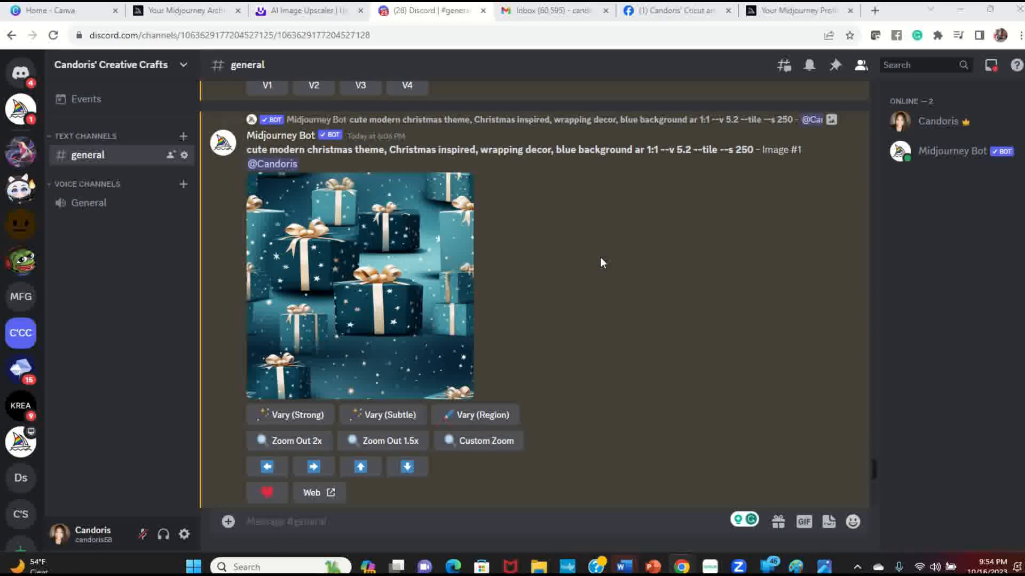
- Review the Christmas gift and ornament patterns, viewing ornament Image #1 full size in the browser before returning to the channel
scroll(601, 262, "up", 6)
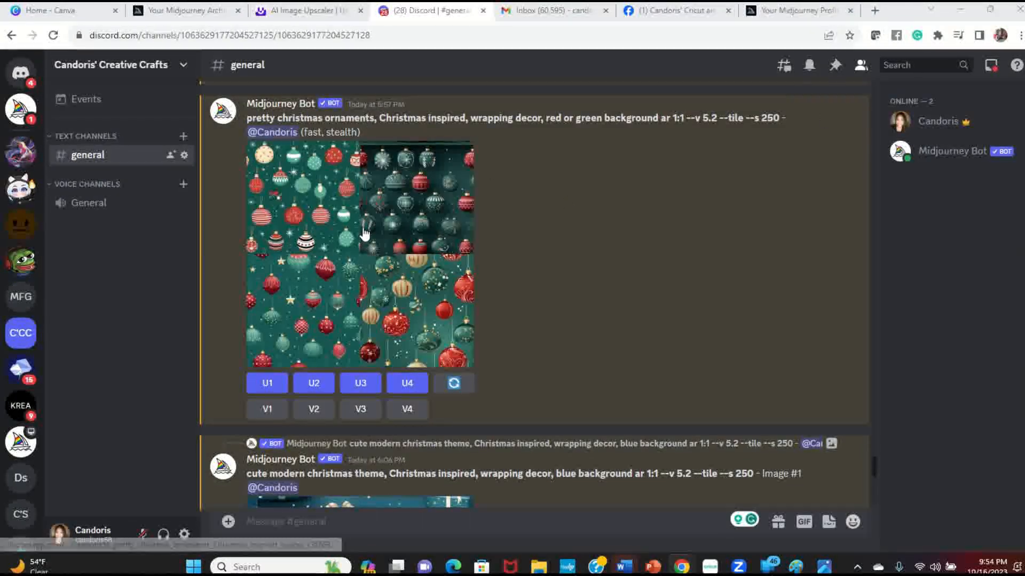
scroll(352, 251, "down", 5)
scroll(348, 256, "up", 5)
scroll(342, 307, "down", 15)
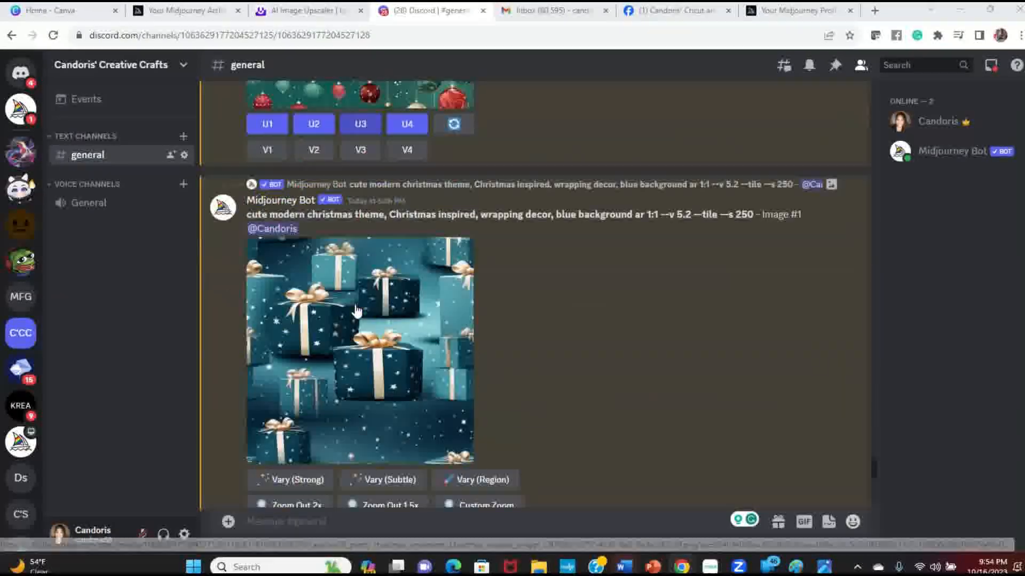
scroll(357, 309, "down", 20)
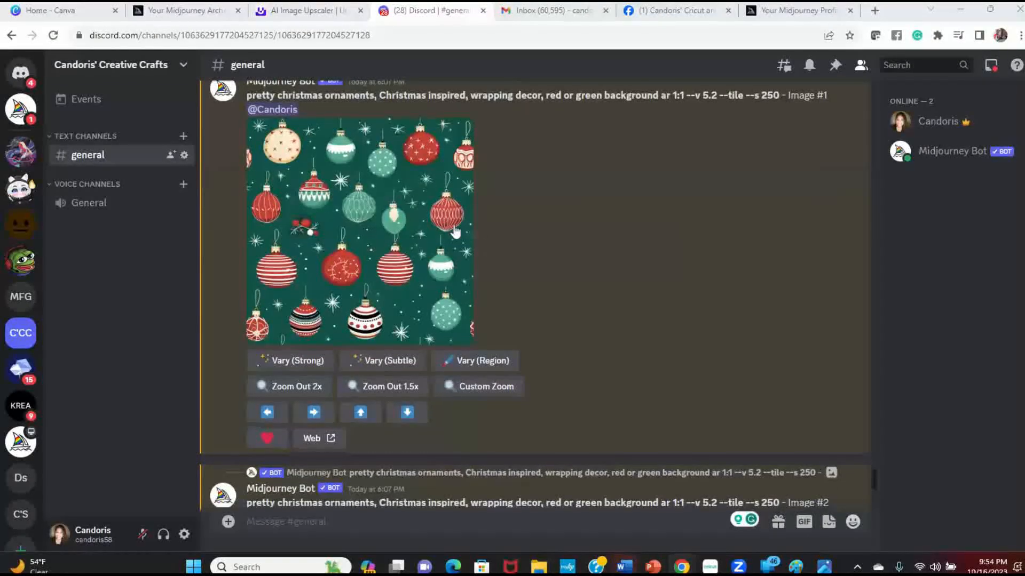
left_click(469, 245)
left_click(408, 475)
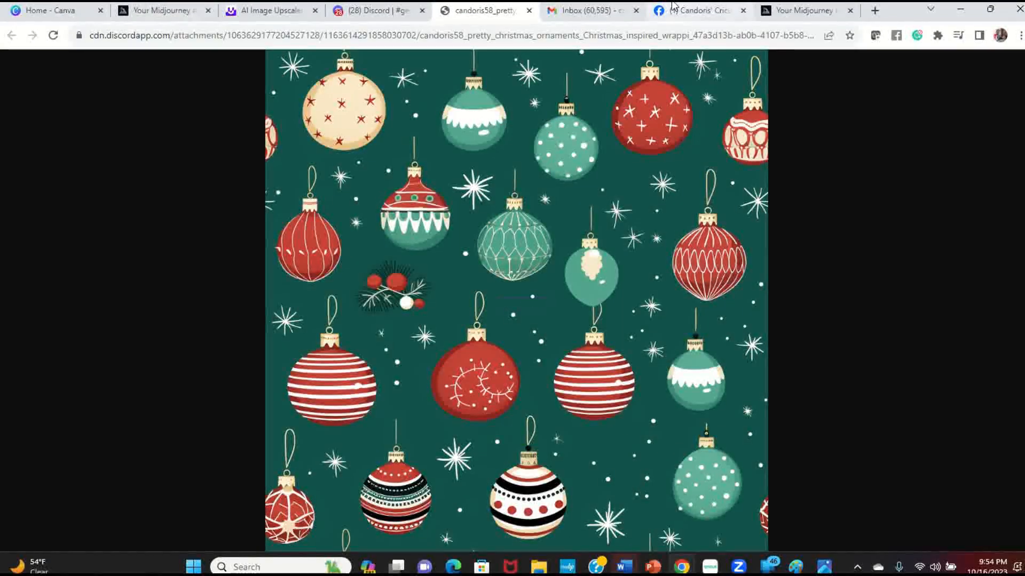
left_click(529, 13)
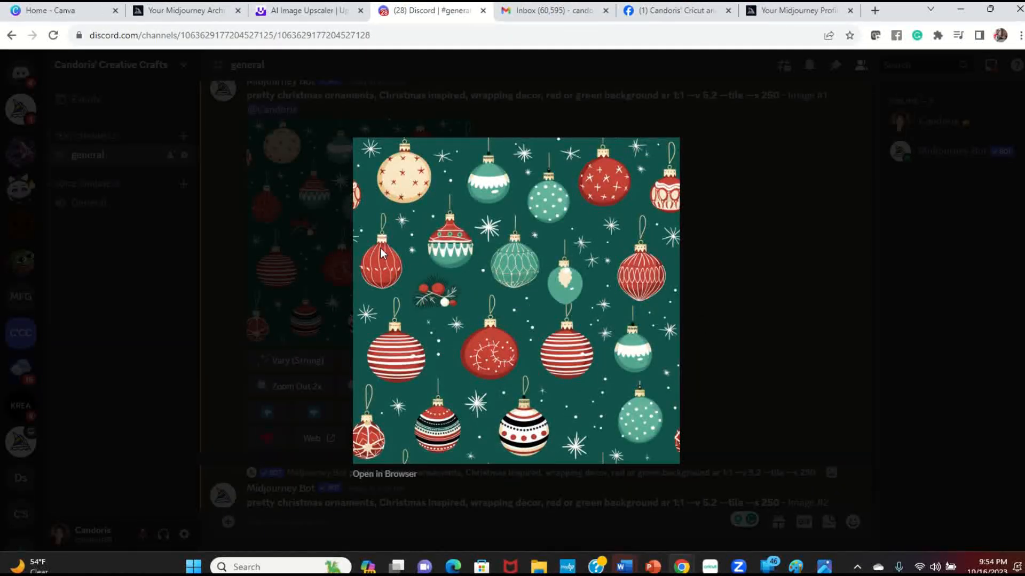
key("Escape")
- View Image #2 of the Christmas ornaments pattern full size in the browser and return to the channel
scroll(401, 366, "down", 7)
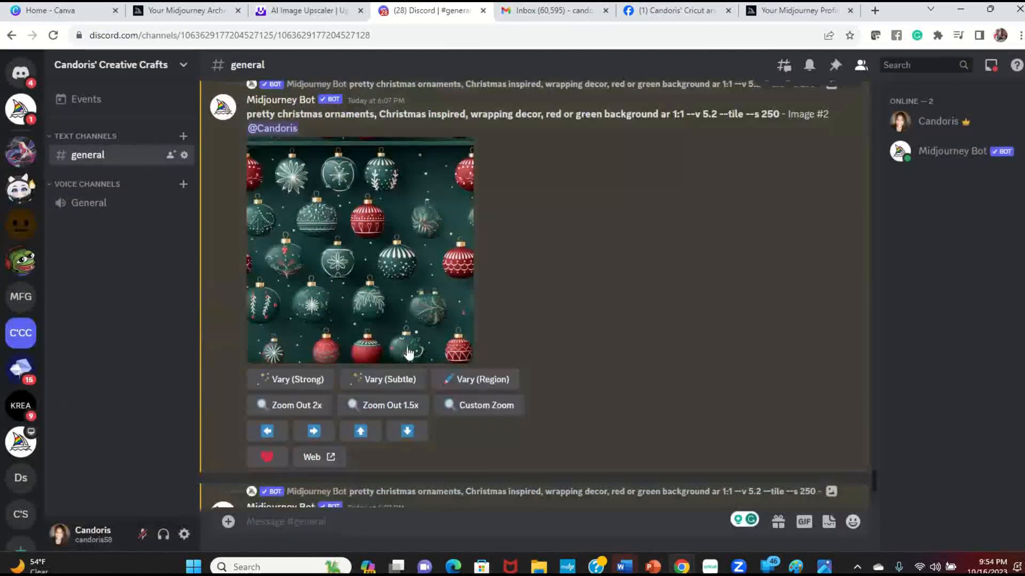
left_click(350, 341)
left_click(384, 474)
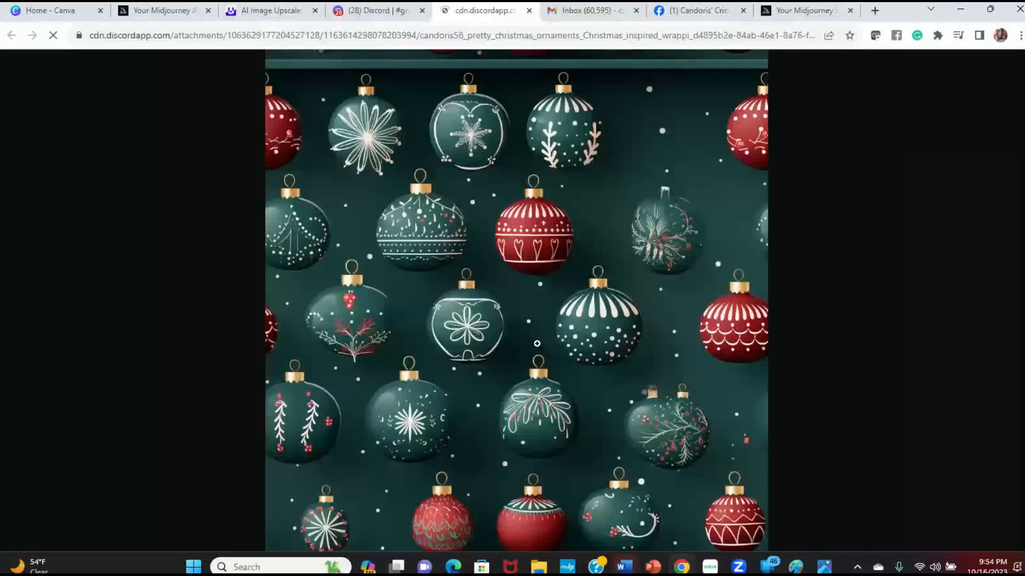
left_click(533, 12)
key("Escape")
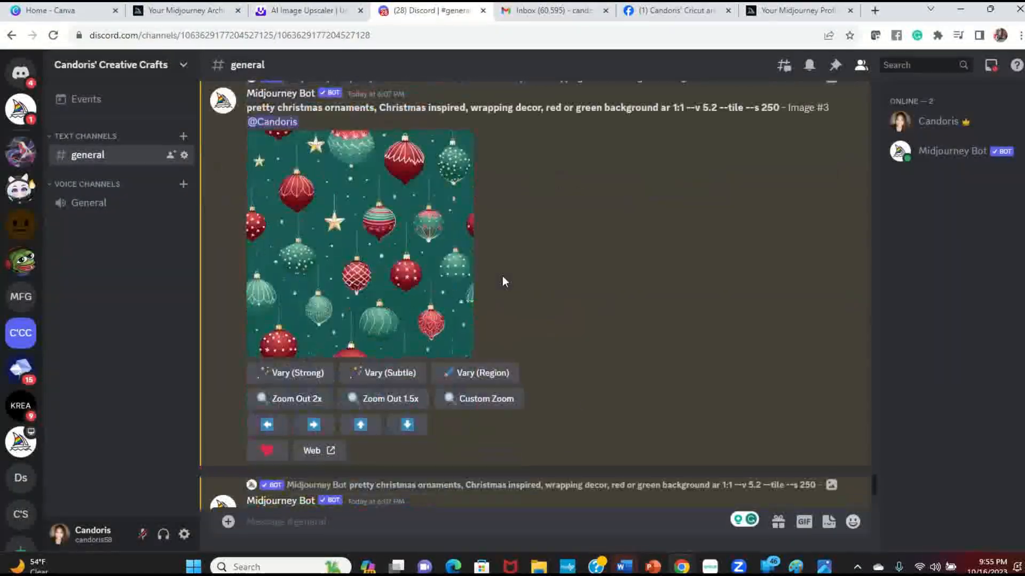
- View Image #3 of the Christmas ornaments pattern full size in the browser and return to the channel
scroll(501, 276, "down", 2)
left_click(459, 288)
left_click(392, 474)
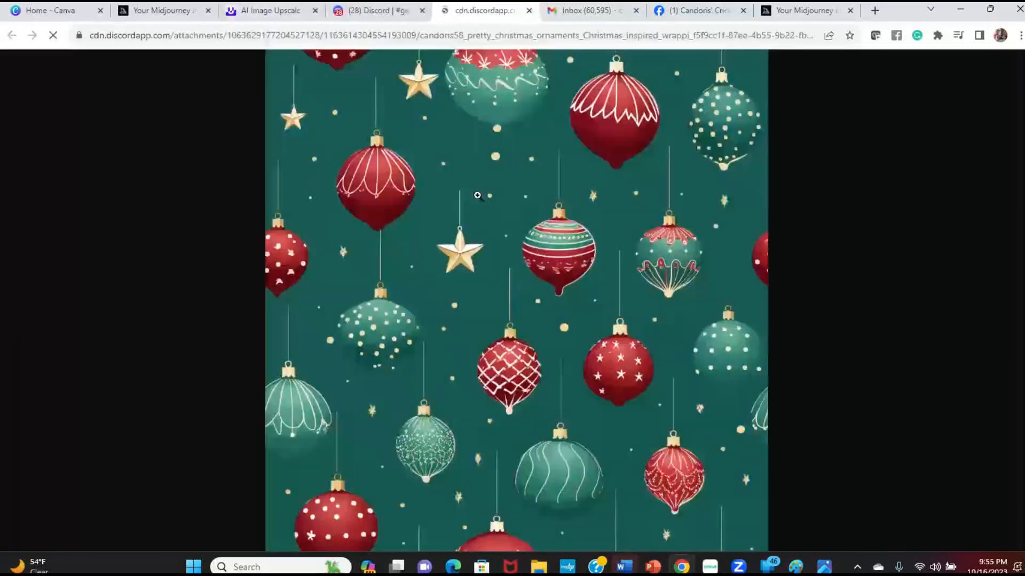
key("ctrl+w")
key("Escape")
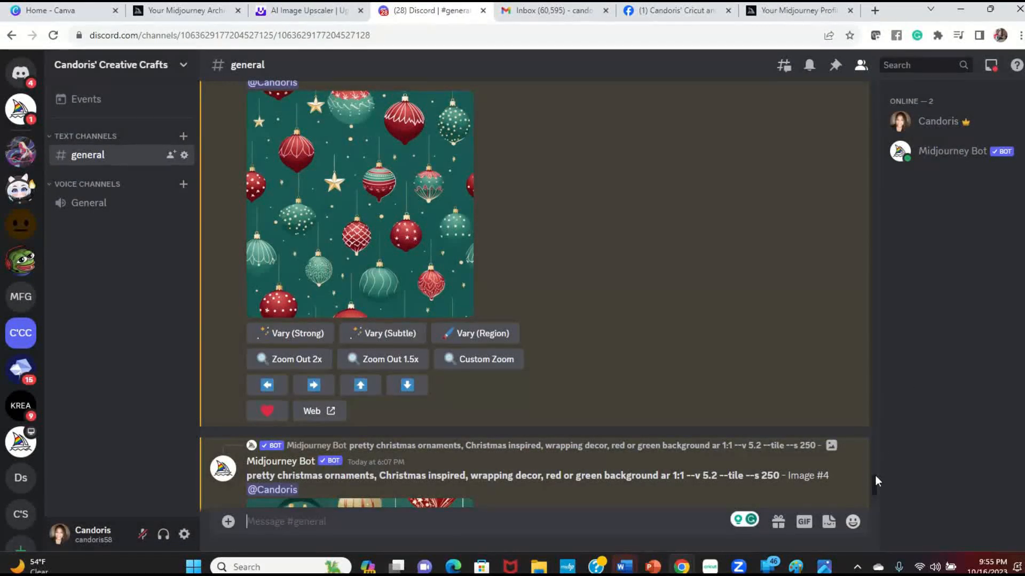
- Go back to the older generations and examine the vintage multi-cultural Christmas pattern, Image #4
left_click_drag(873, 483, 860, 124)
scroll(415, 328, "down", 3)
scroll(414, 327, "down", 10)
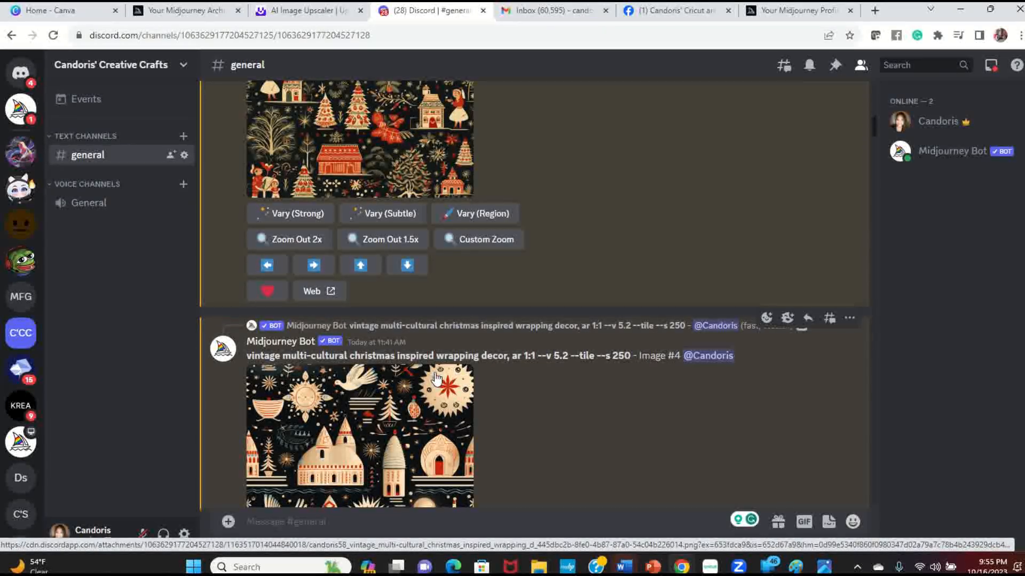
scroll(427, 374, "down", 3)
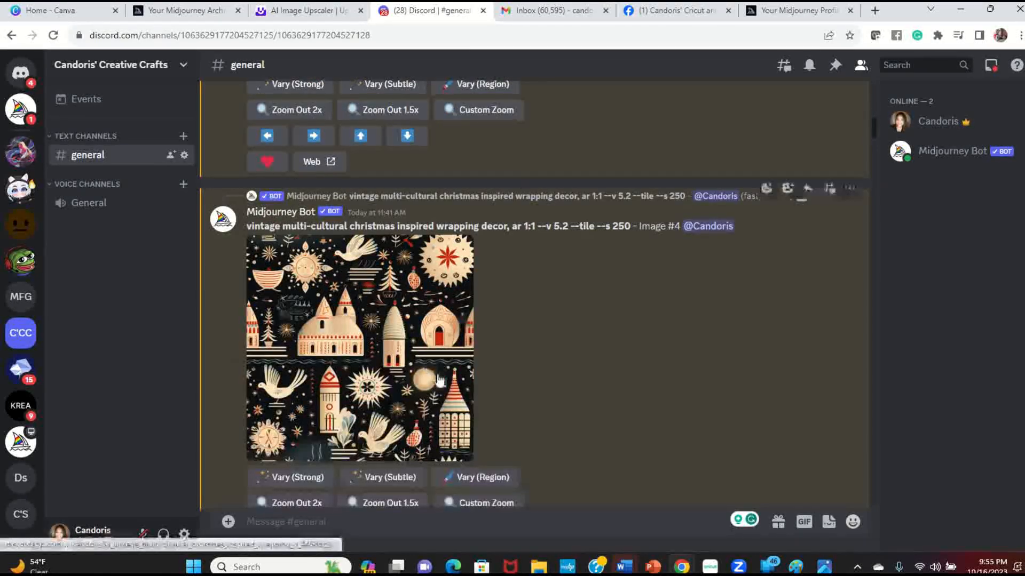
scroll(405, 359, "down", 4)
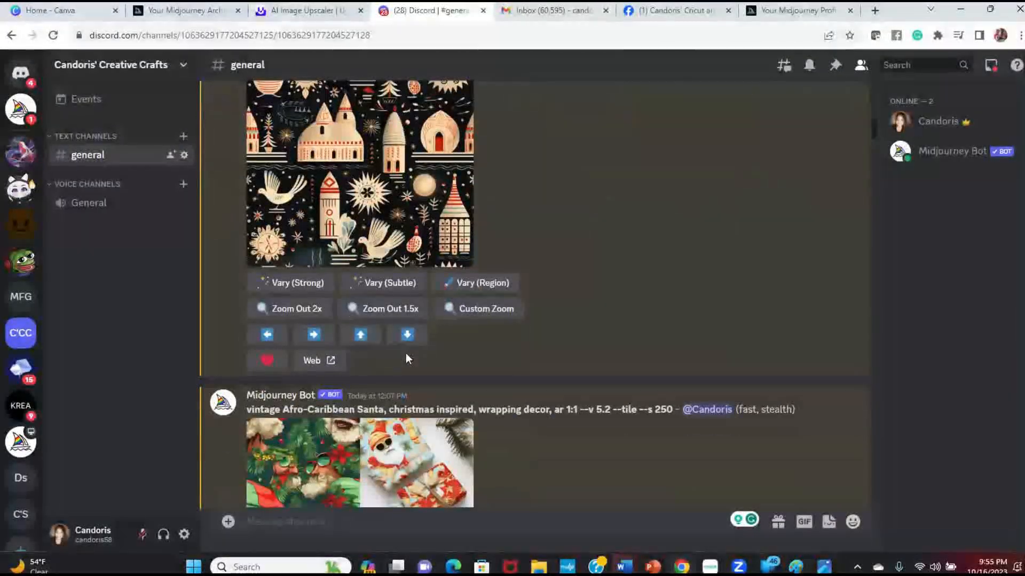
scroll(406, 355, "up", 4)
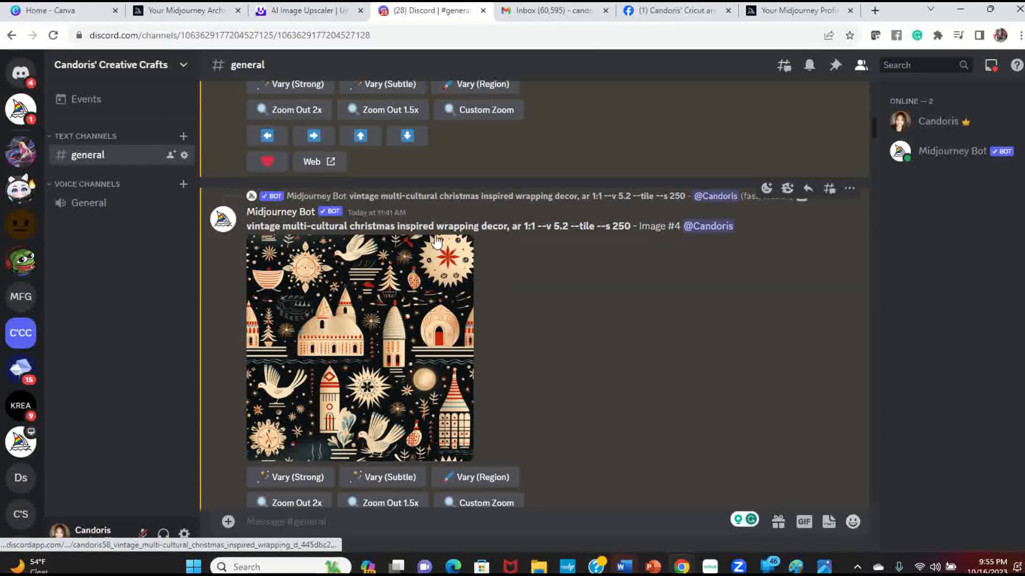
scroll(514, 237, "down", 1)
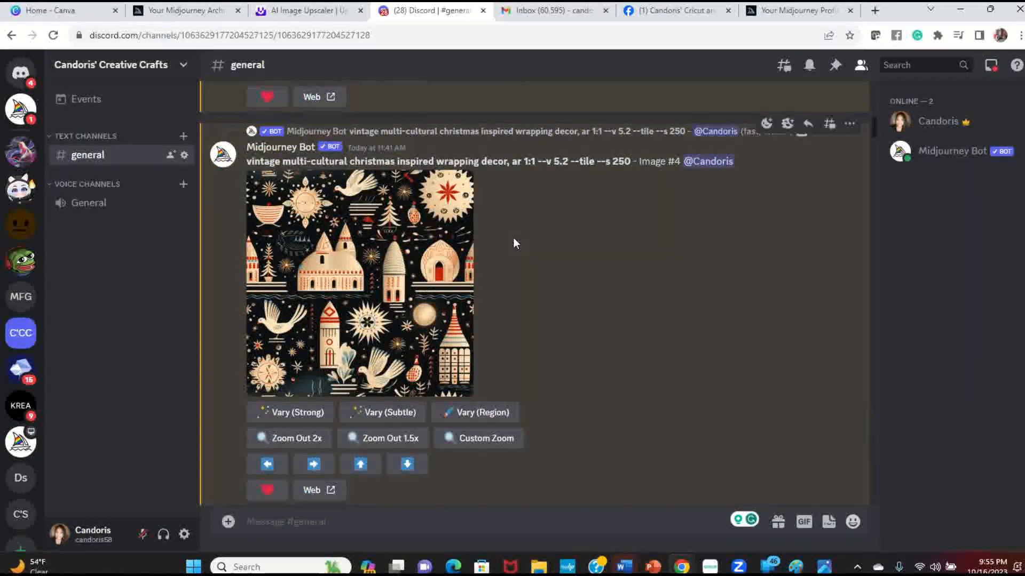
- Examine the results of the vintage Afro-Caribbean Santa, vintage black Santa and Black Santa prompts
scroll(514, 239, "down", 8)
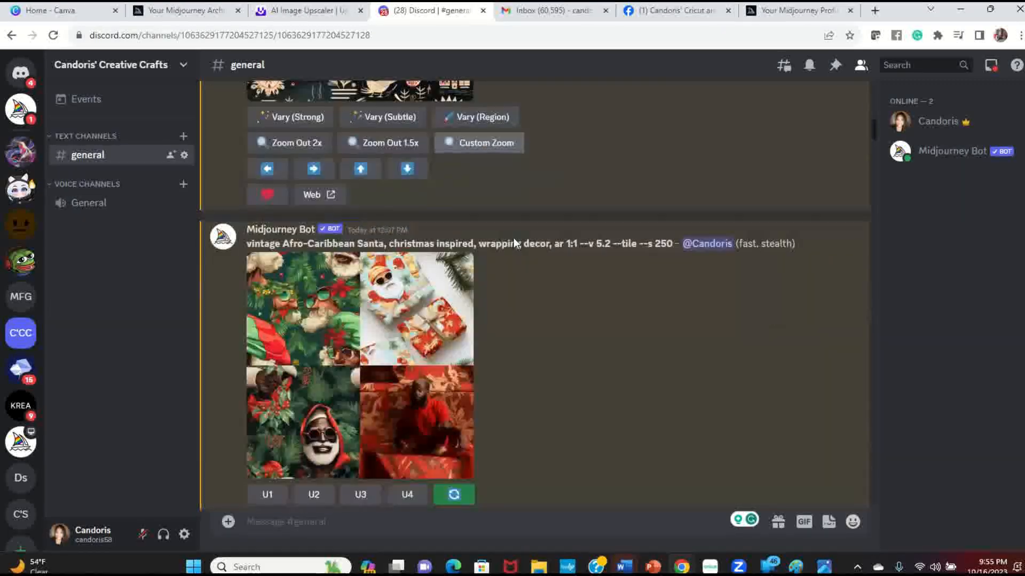
scroll(514, 241, "down", 3)
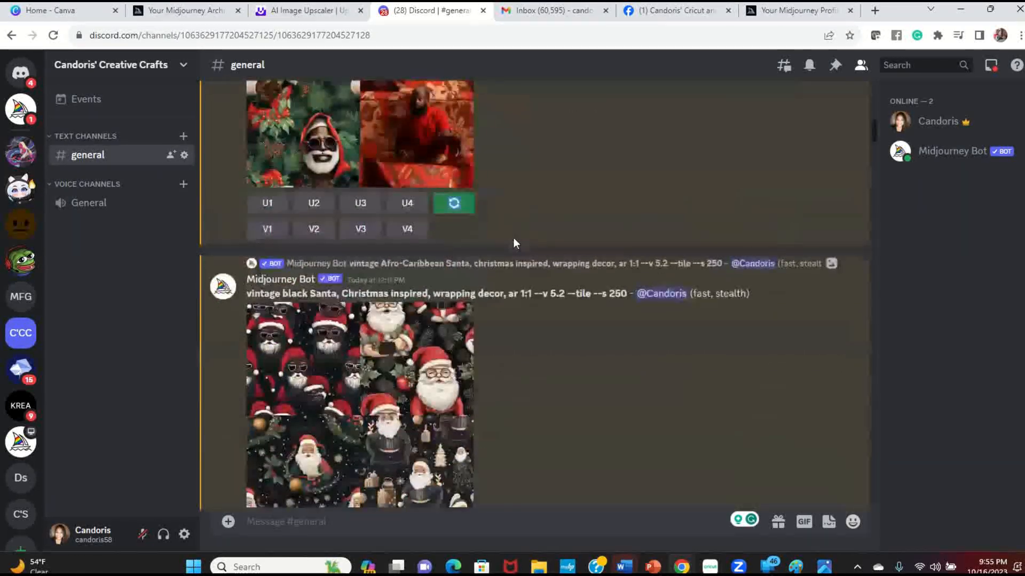
scroll(513, 244, "down", 2)
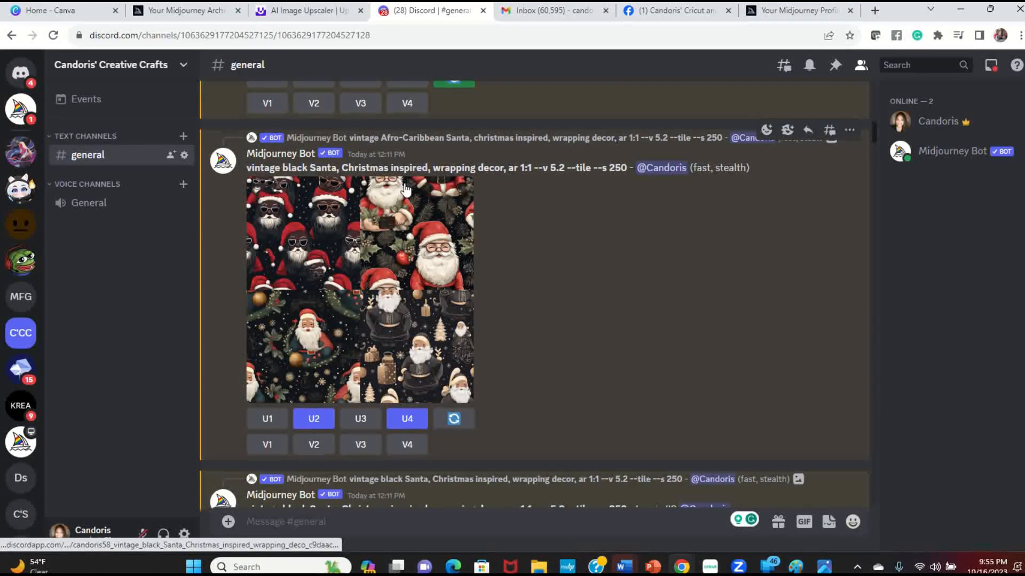
scroll(404, 189, "down", 5)
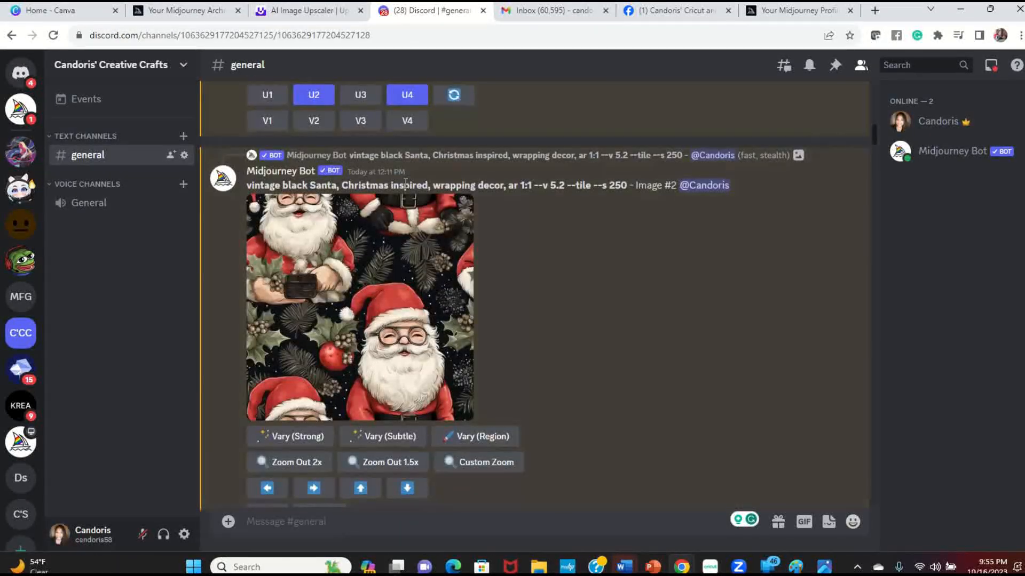
scroll(405, 183, "down", 6)
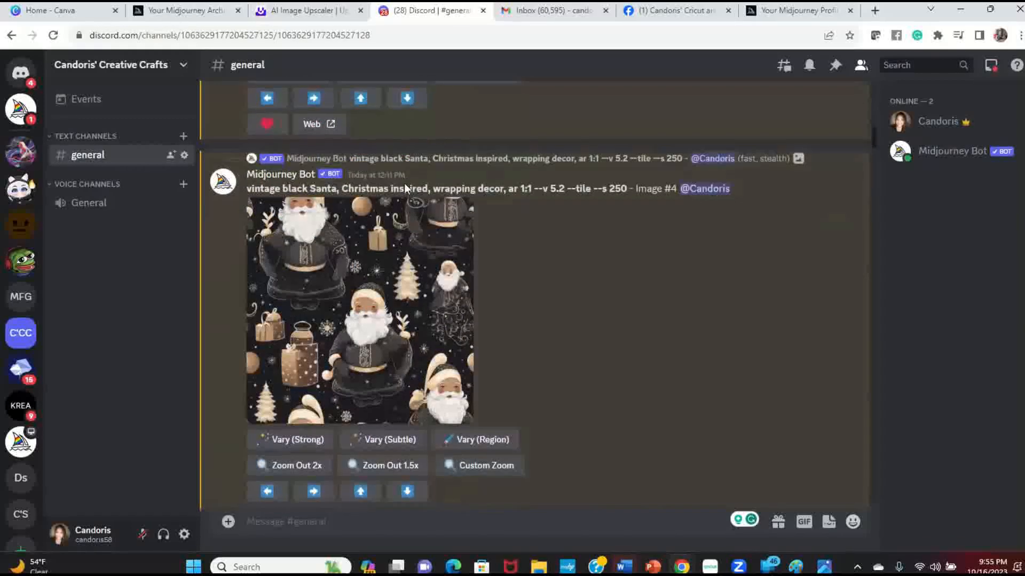
scroll(404, 184, "down", 6)
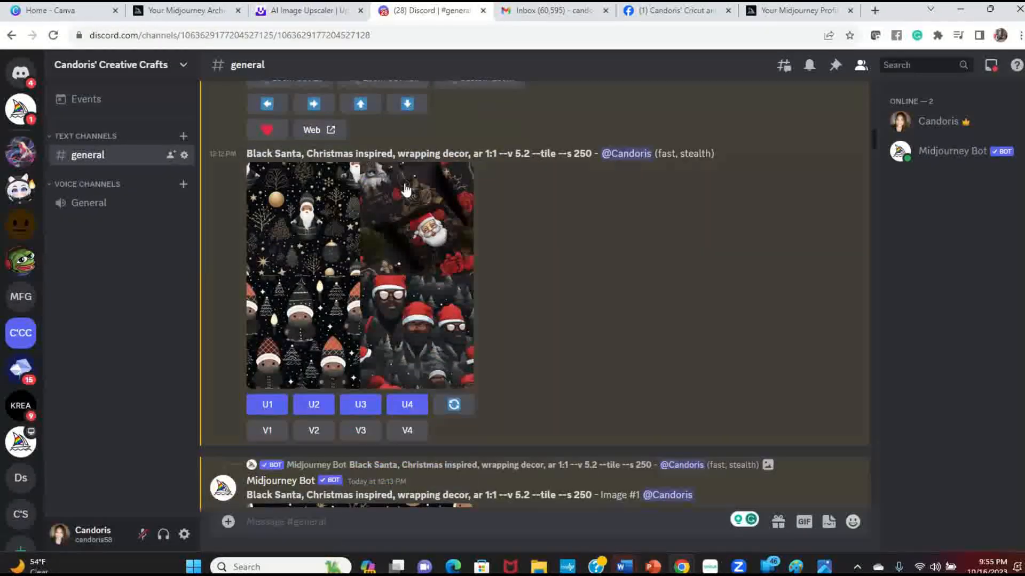
scroll(405, 184, "down", 5)
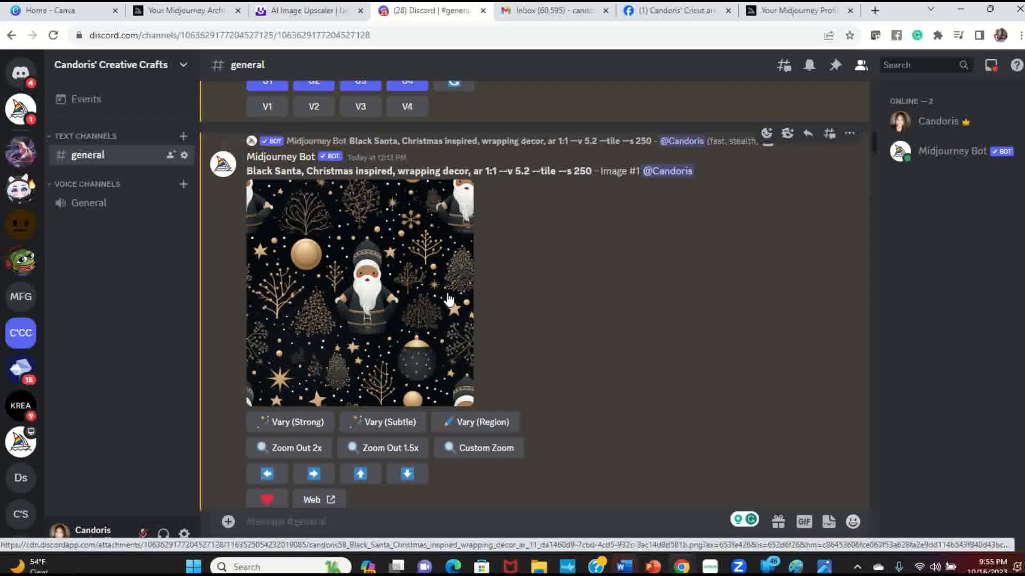
scroll(496, 333, "down", 3)
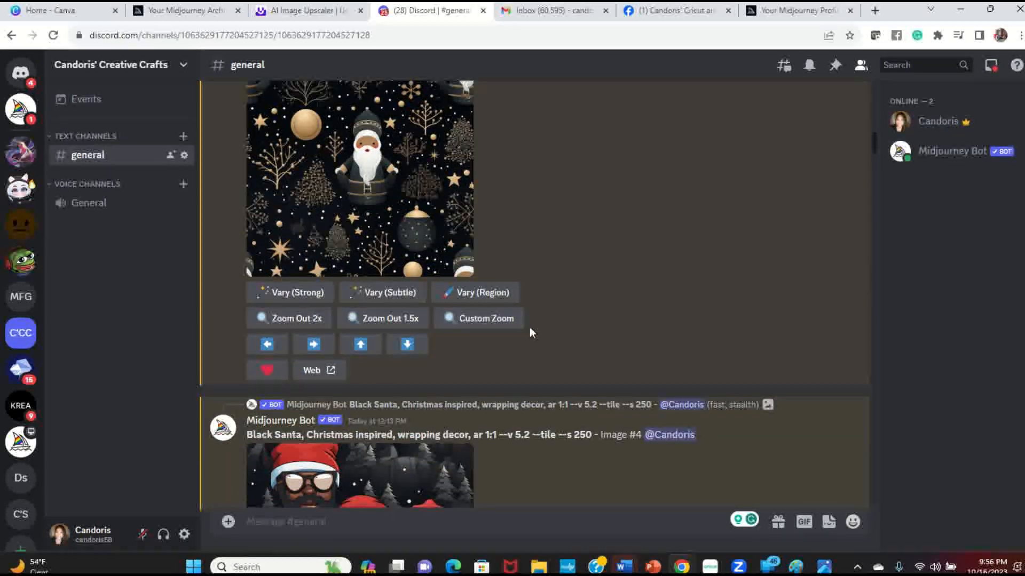
scroll(398, 315, "up", 4)
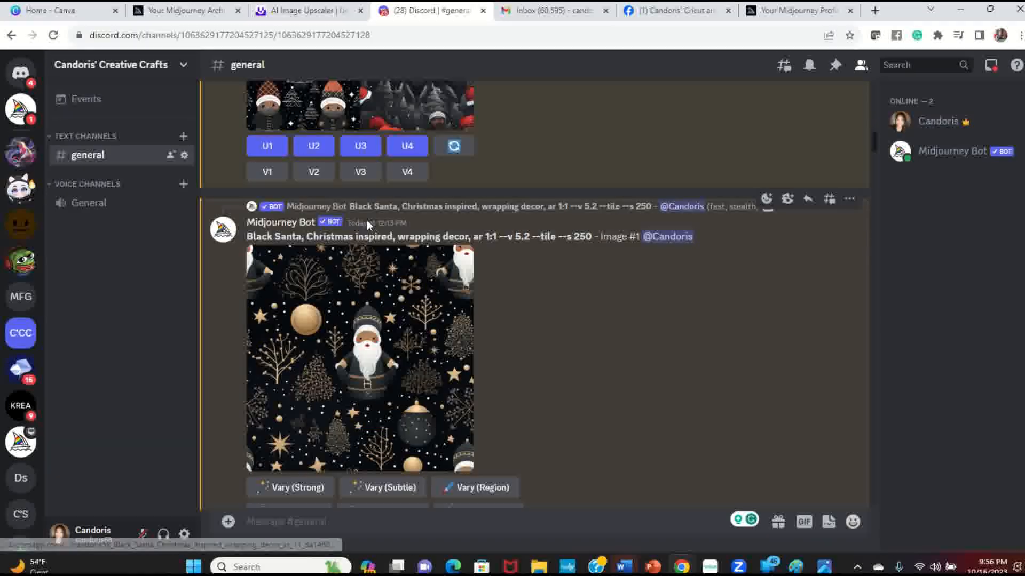
scroll(367, 220, "up", 2)
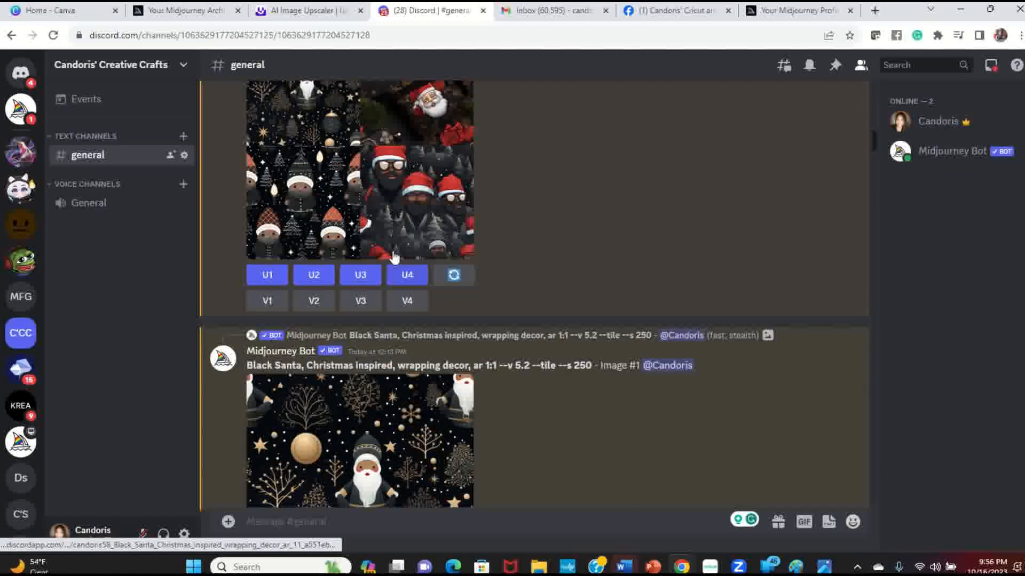
- Open Image #1 of the Black Santa pattern full size in the browser and save it as a PNG in the xmas 2 folder
scroll(393, 251, "down", 3)
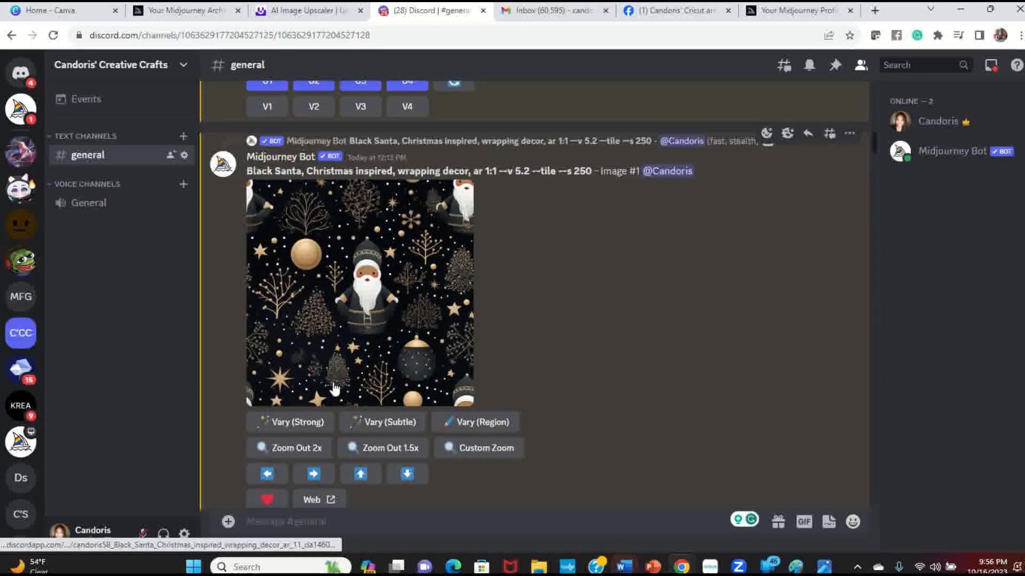
left_click(407, 243)
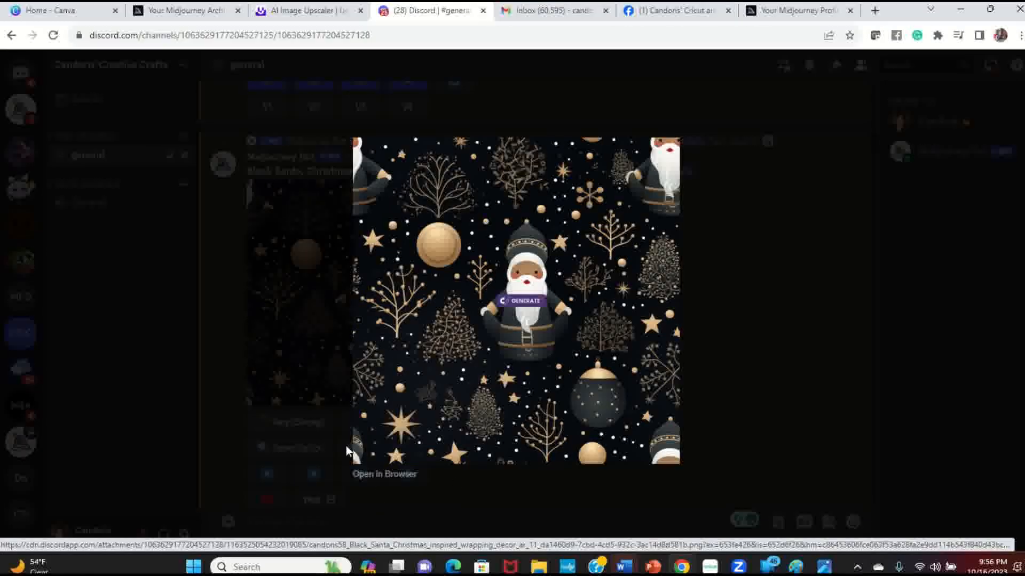
left_click(406, 475)
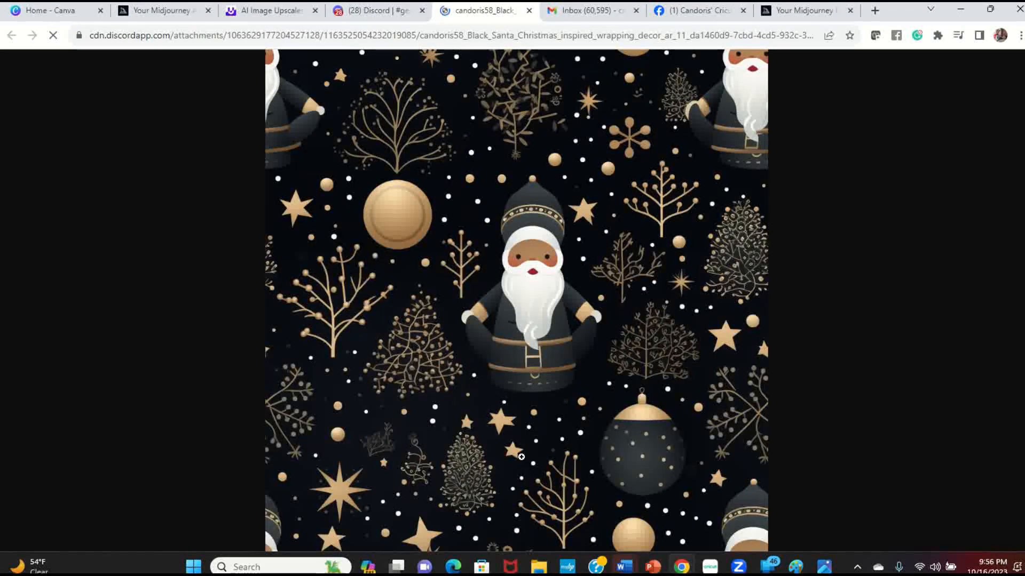
right_click(461, 190)
left_click(495, 216)
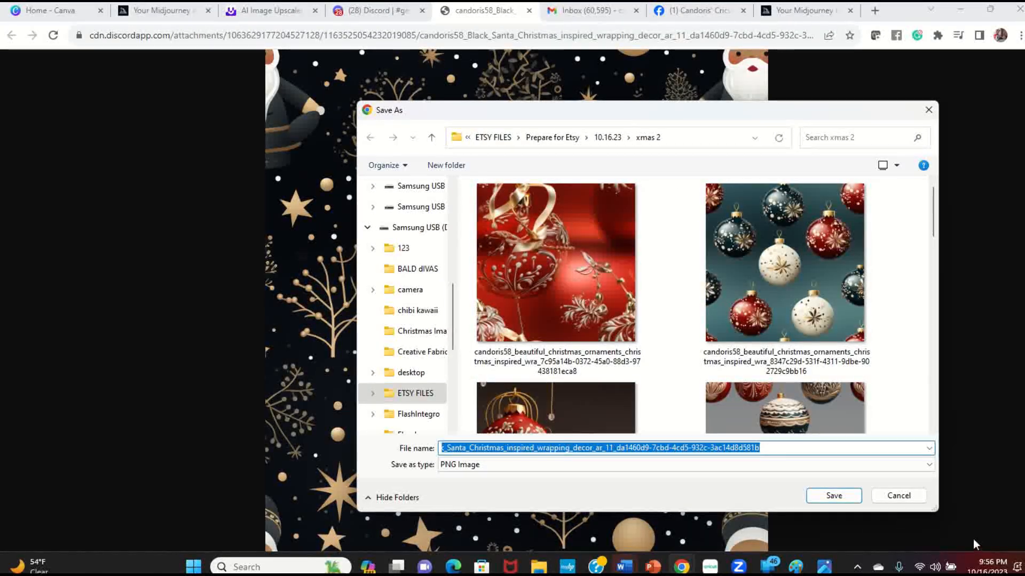
left_click(838, 492)
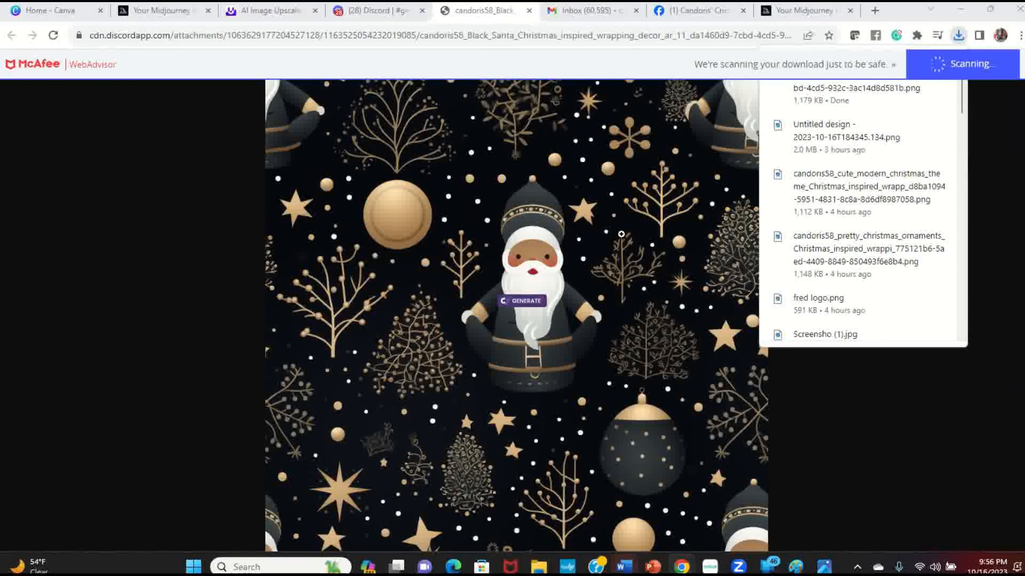
- Switch to Canva, create a new custom-size design of 3300 × 5100 px and show the uploaded images
left_click(17, 12)
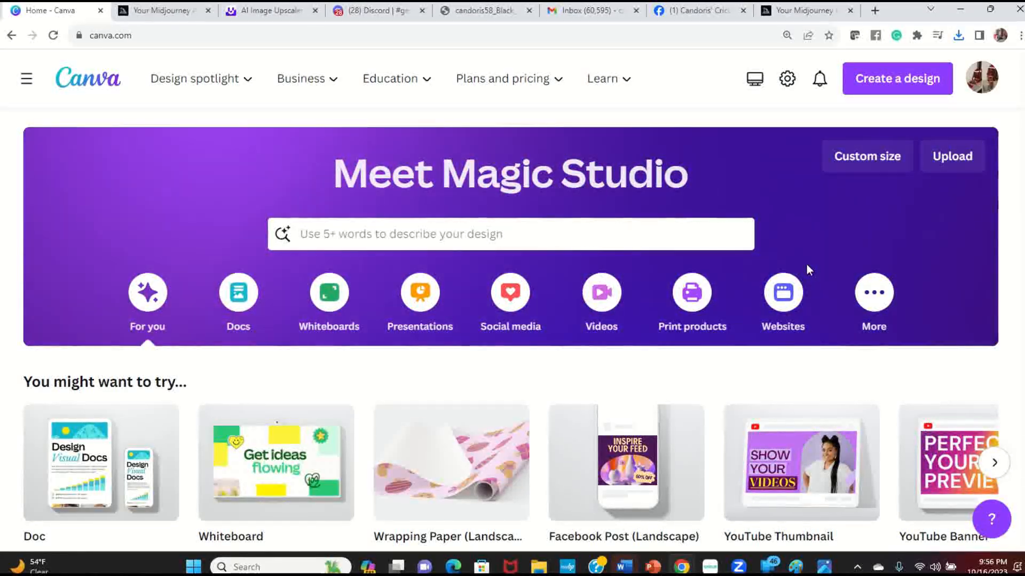
left_click(854, 151)
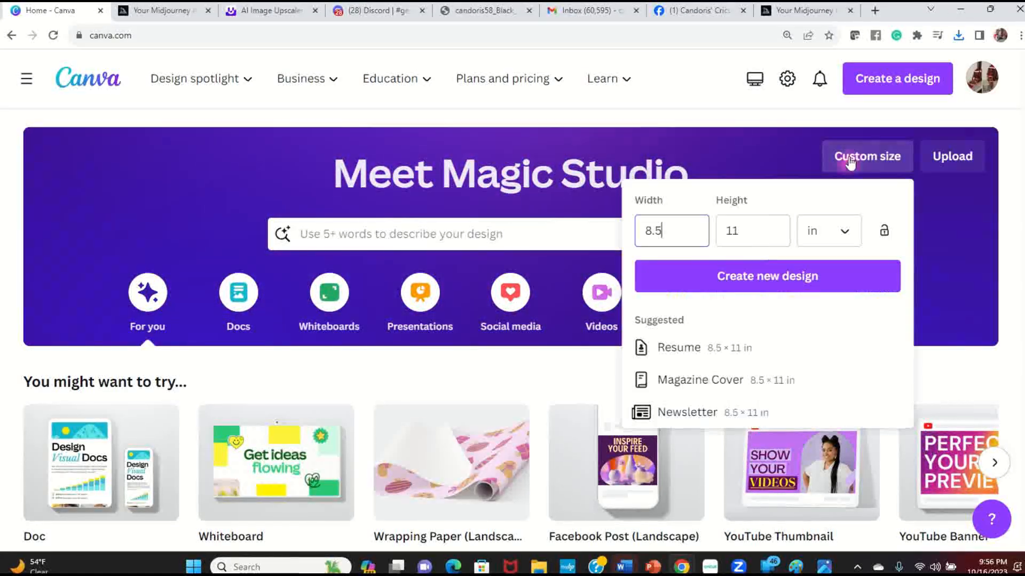
left_click(841, 235)
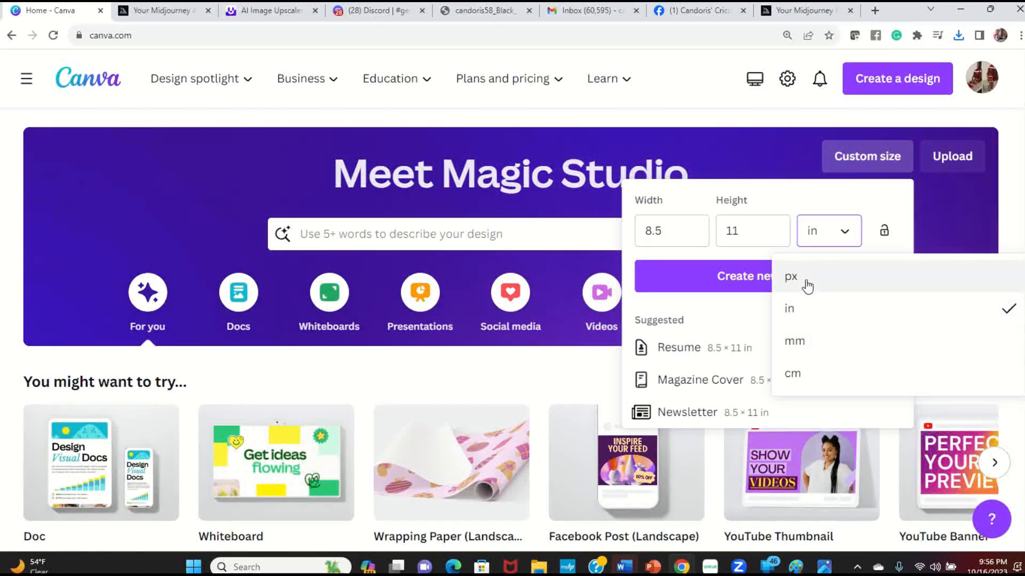
left_click(805, 280)
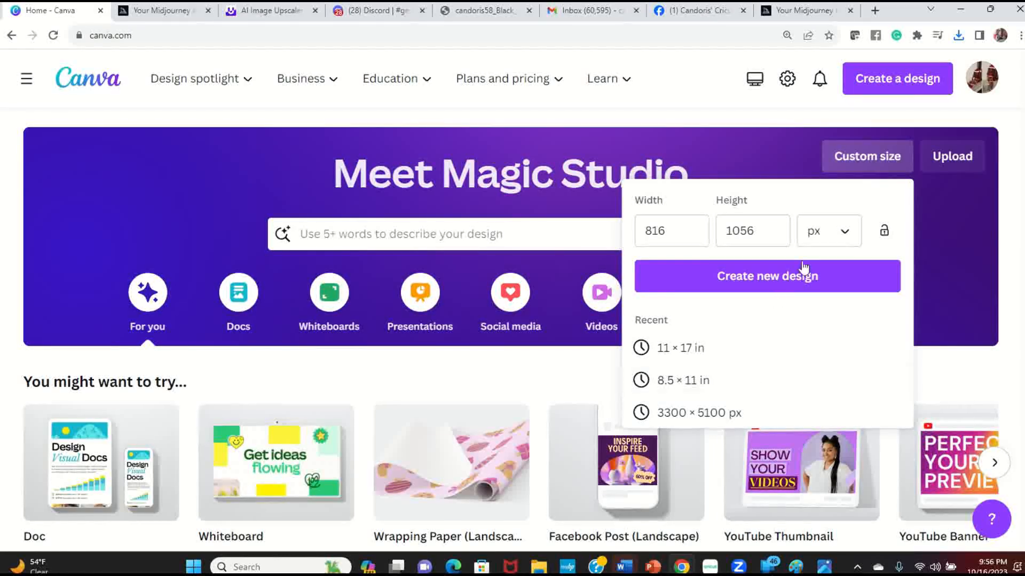
left_click(831, 234)
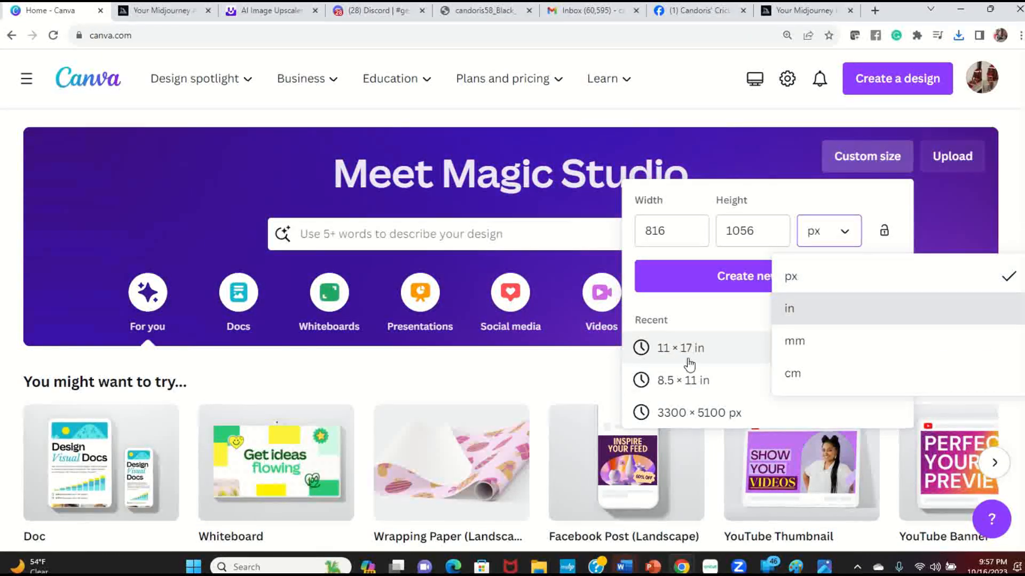
left_click(693, 417)
left_click(693, 416)
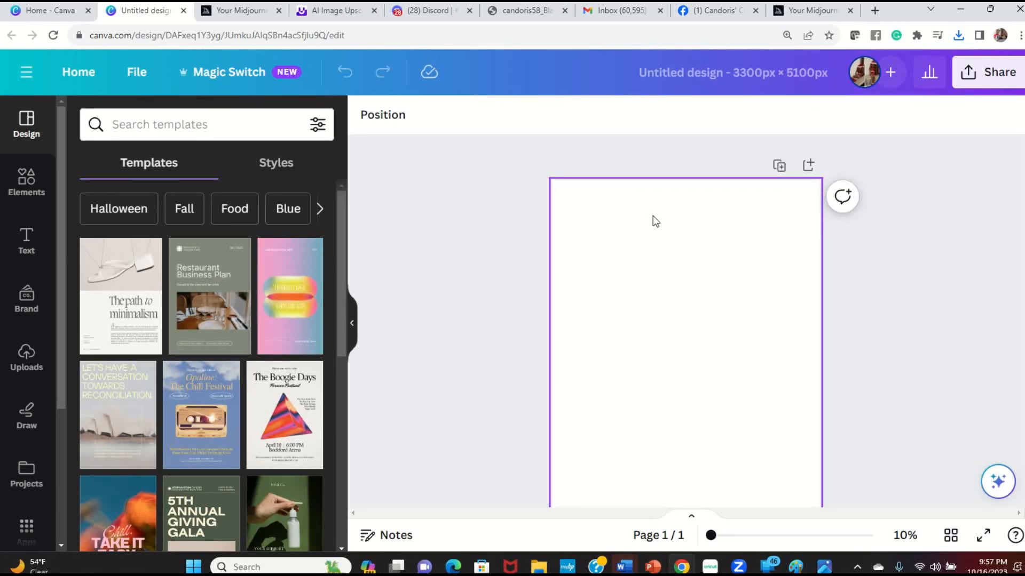
left_click(24, 367)
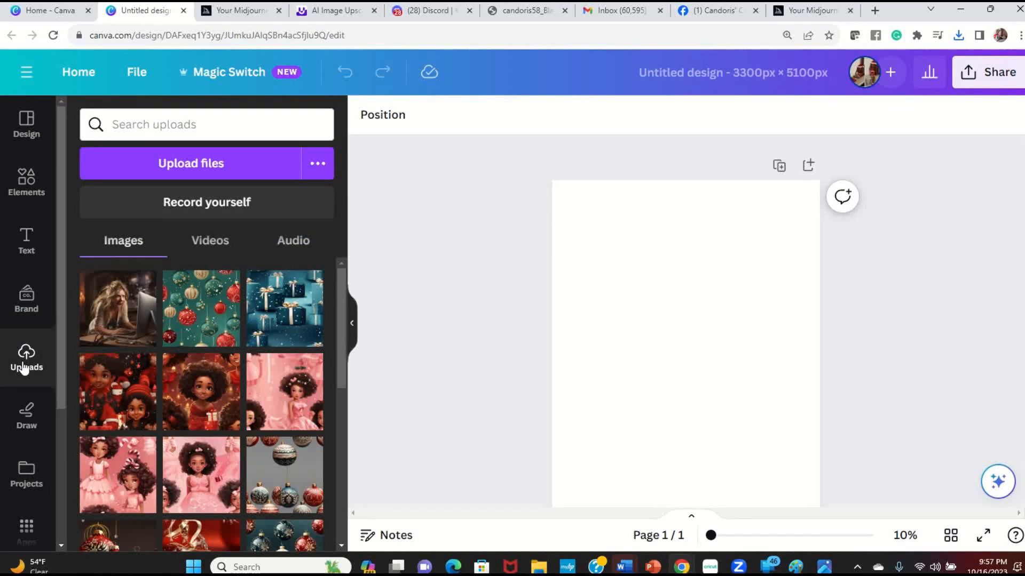
left_click(206, 164)
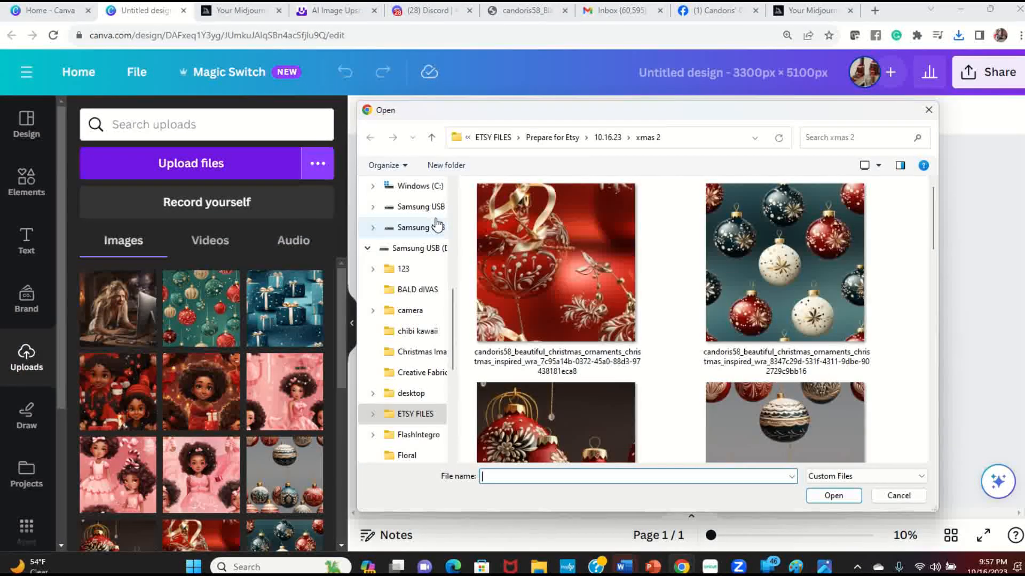
scroll(536, 293, "down", 5)
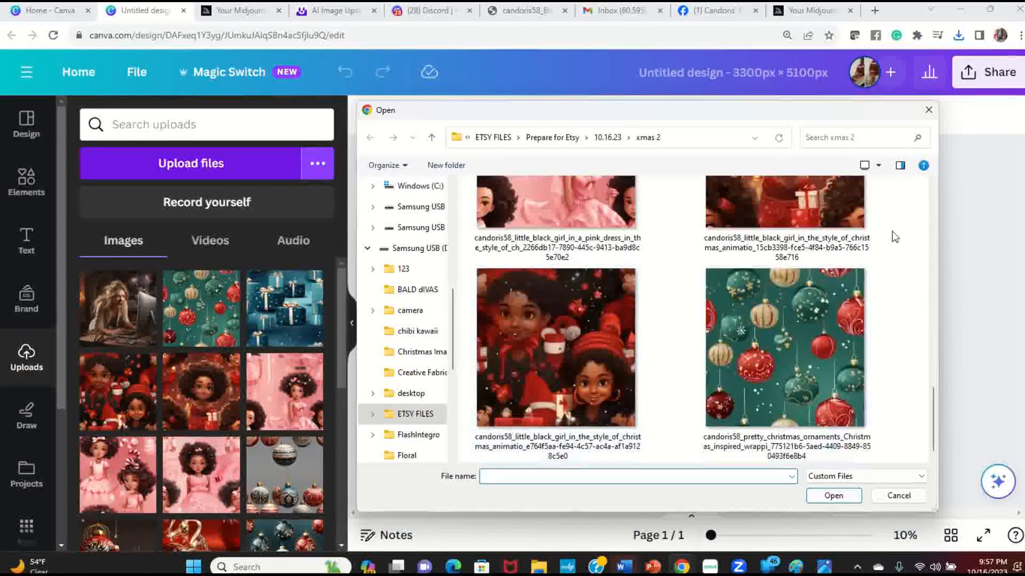
left_click(929, 110)
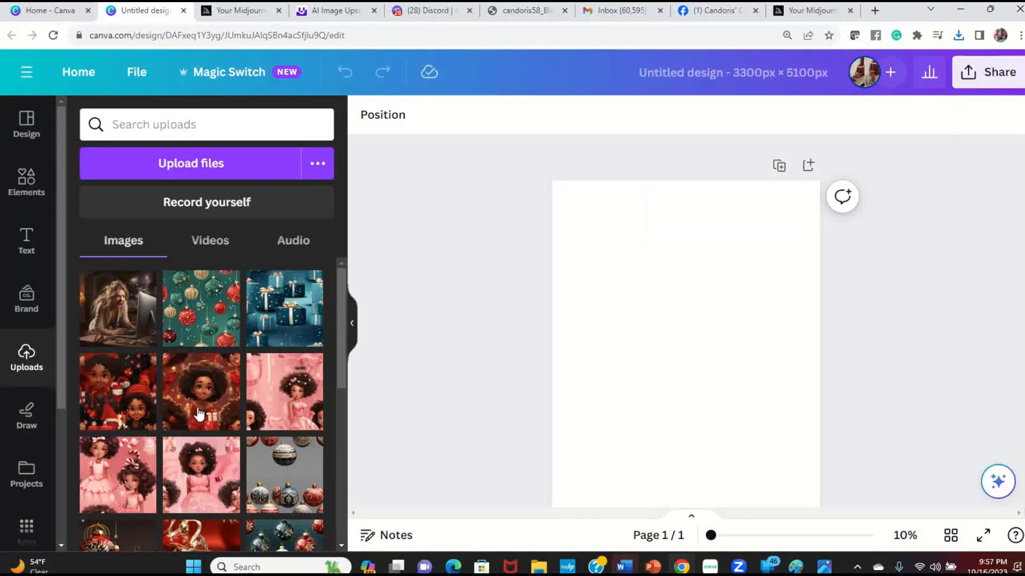
- Find the black and gold Santa pattern among the uploaded images and add it to the page
scroll(216, 392, "down", 1)
scroll(216, 392, "down", 8)
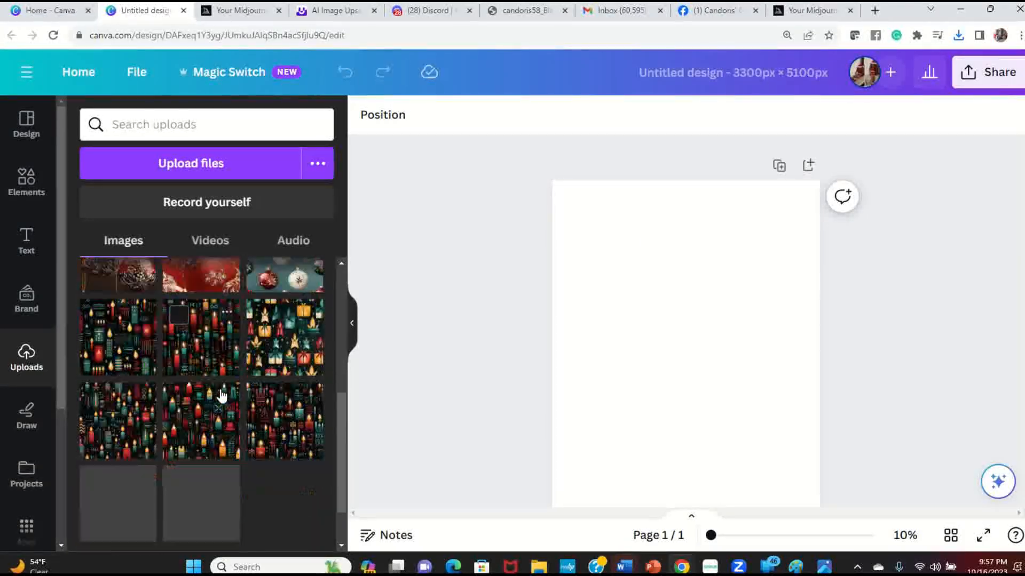
scroll(222, 395, "down", 2)
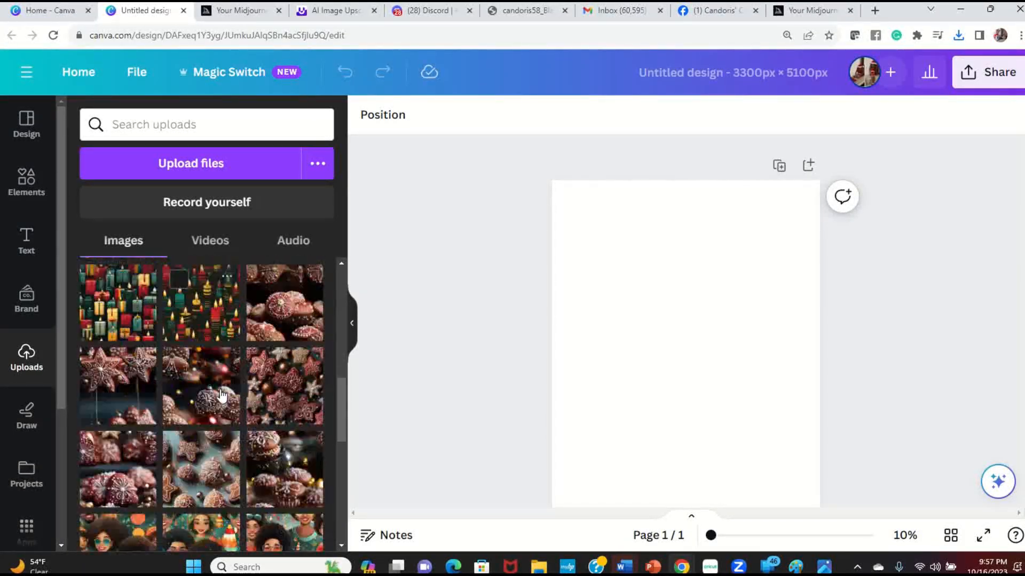
scroll(221, 395, "down", 5)
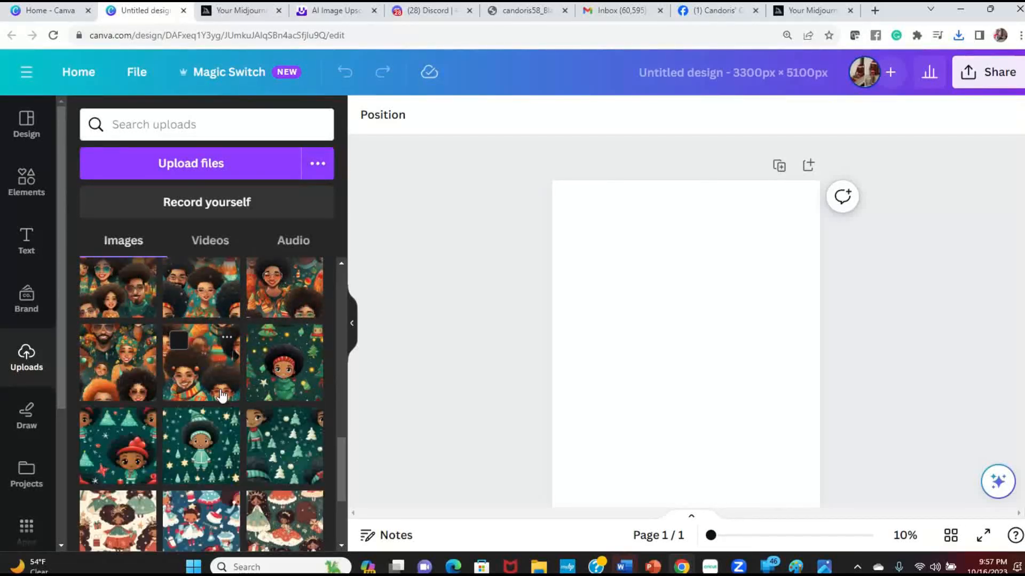
scroll(221, 395, "down", 6)
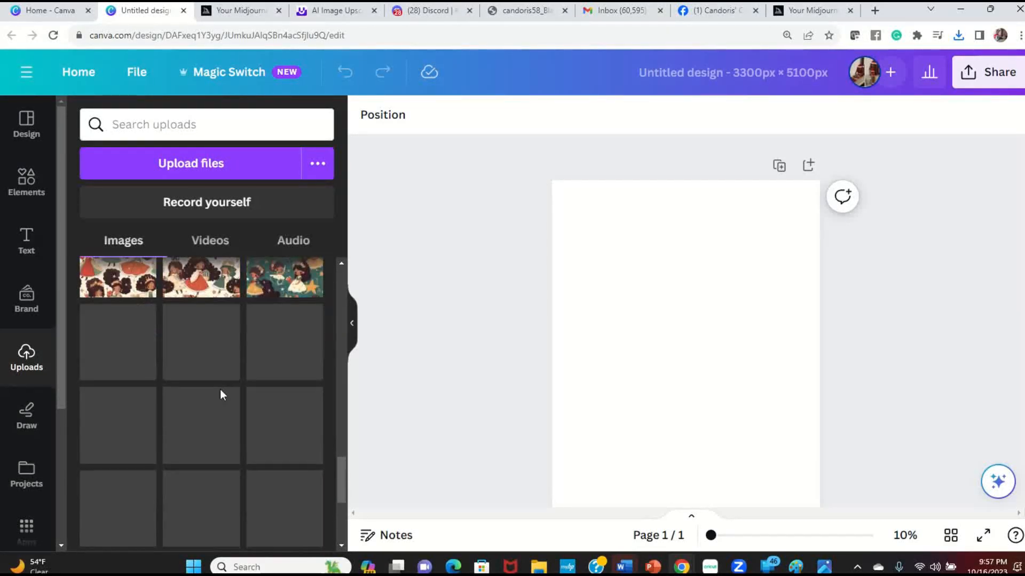
scroll(222, 395, "down", 8)
scroll(221, 395, "down", 3)
scroll(221, 395, "down", 6)
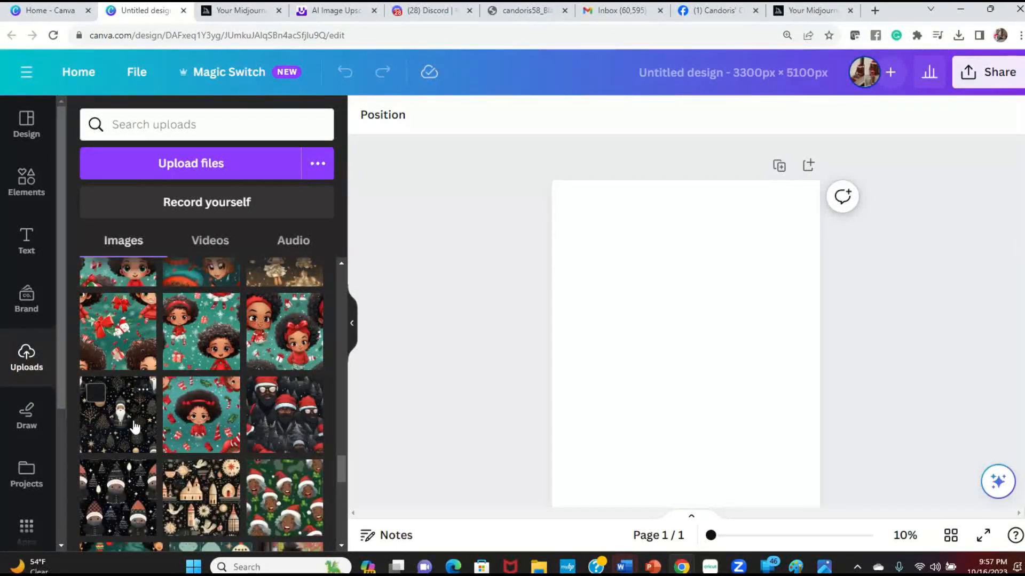
left_click(128, 435)
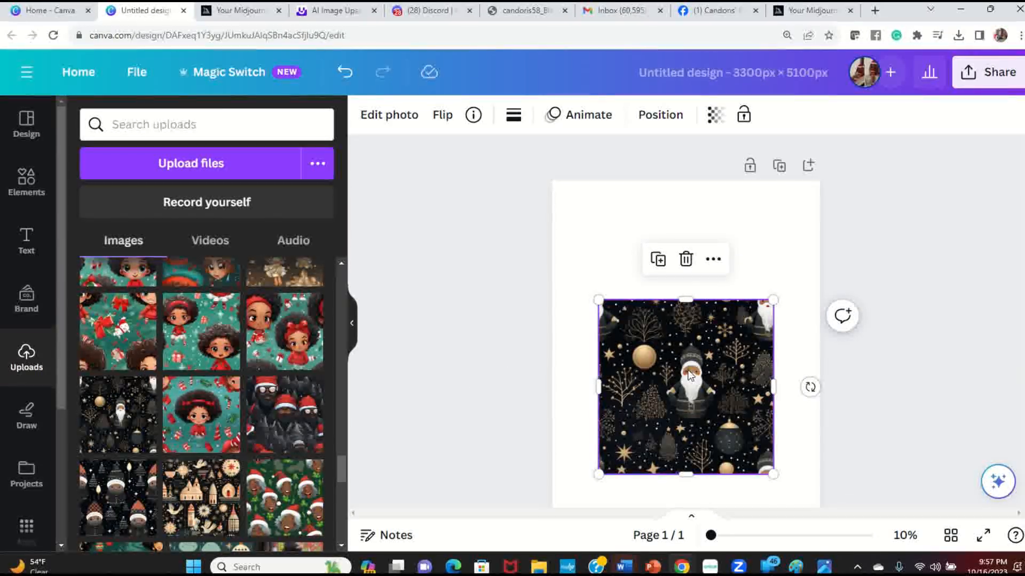
- Move the Santa pattern into the page's top-left corner and shrink it to about one third of the page width
left_click_drag(697, 388, 653, 269)
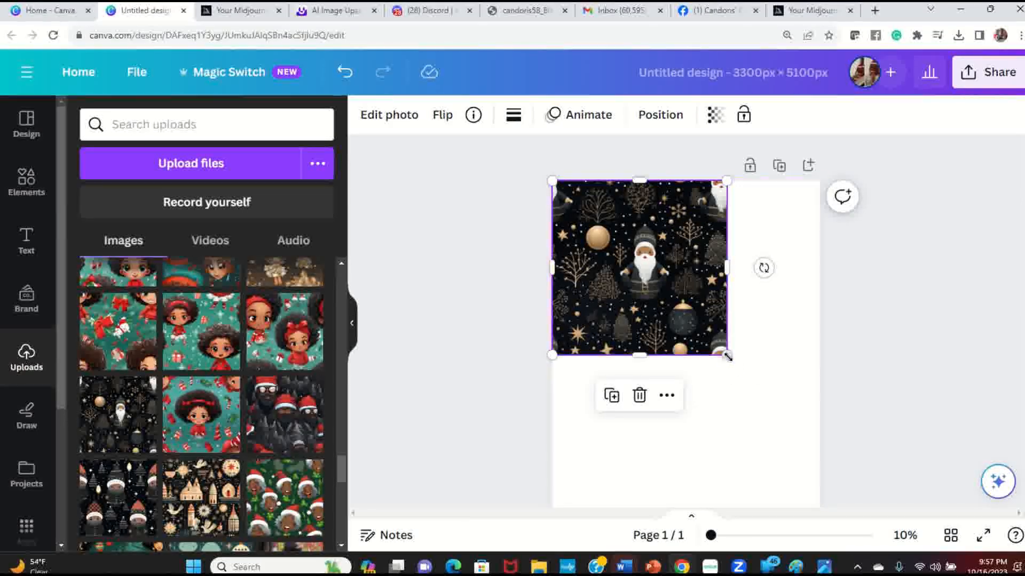
left_click_drag(726, 354, 636, 280)
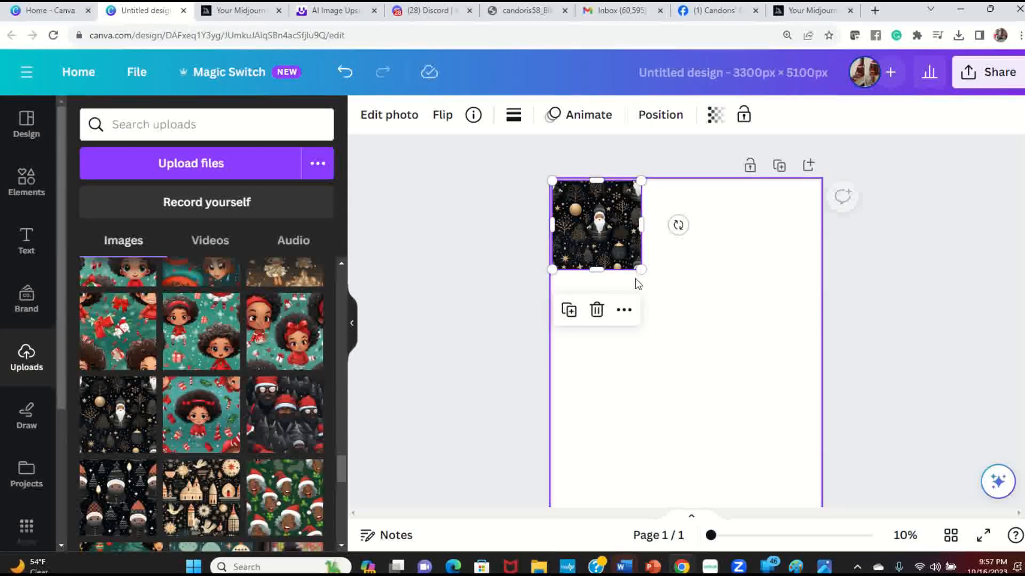
left_click(724, 380)
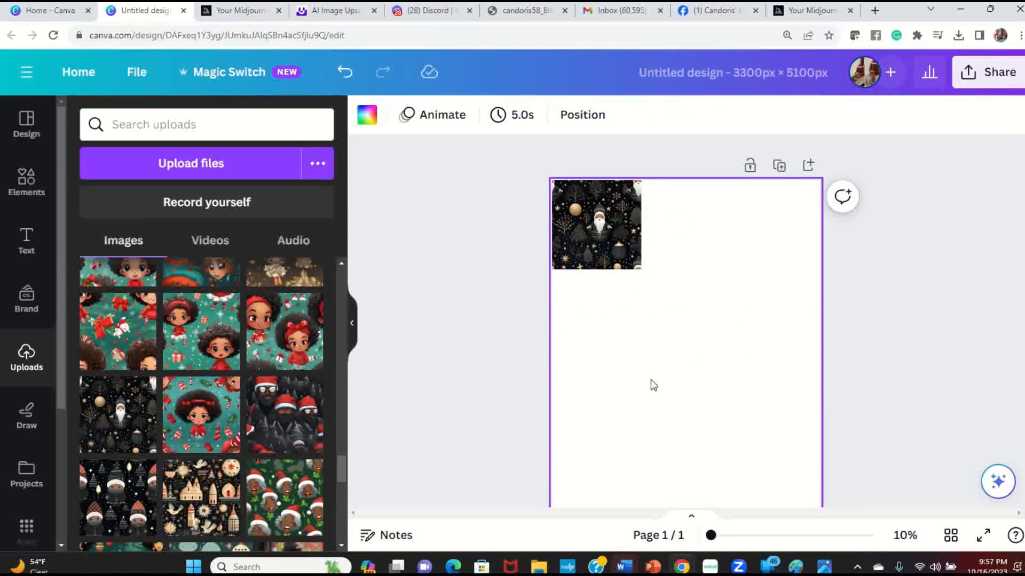
- Duplicate the Santa pattern tile and place the copy flush against the right edge of the first tile
left_click(603, 214)
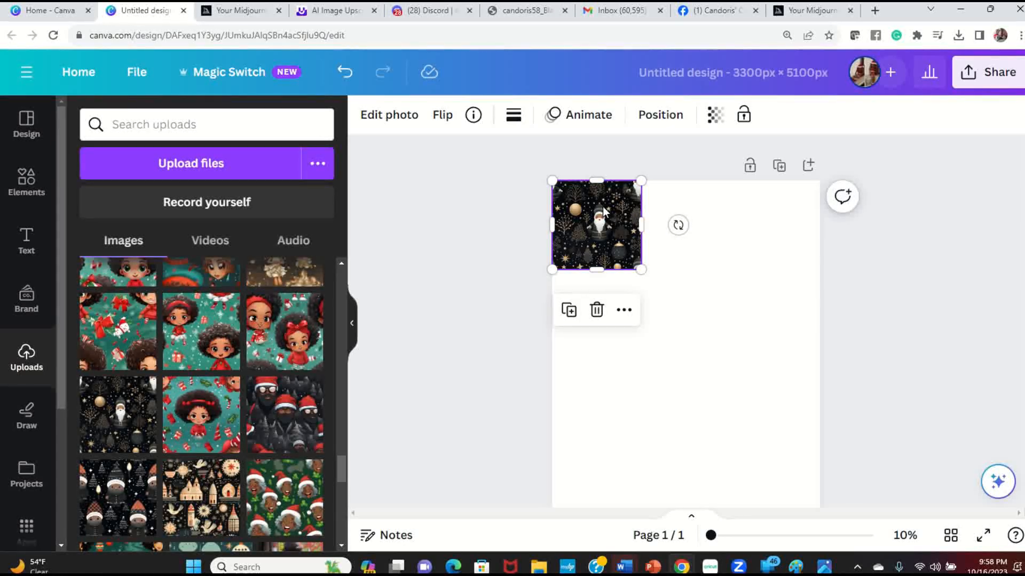
right_click(603, 213)
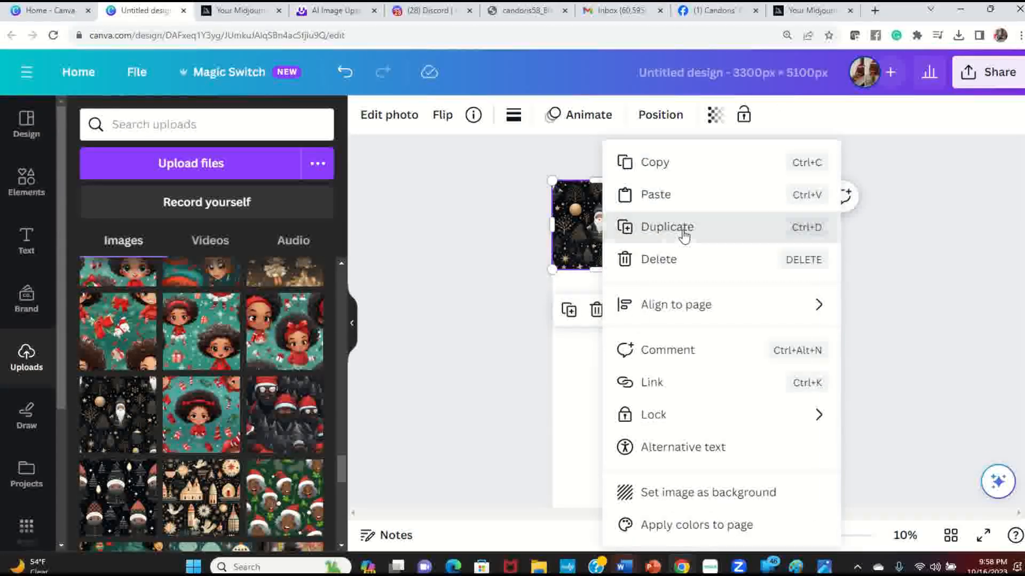
left_click(667, 227)
left_click_drag(595, 244, 683, 245)
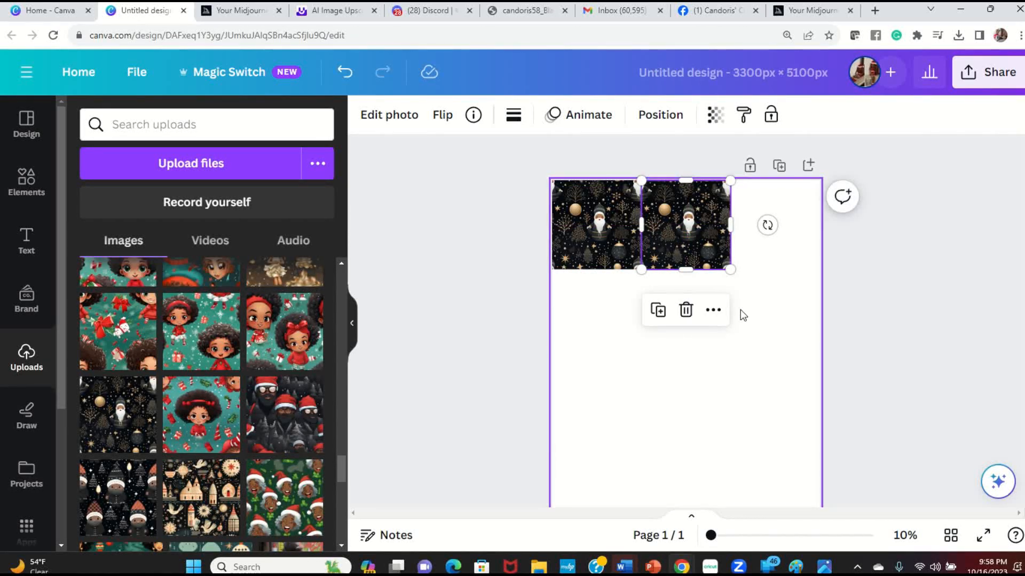
- Duplicate the second tile and fit the copy beside it to complete a row of three across the page
left_click(743, 315)
right_click(703, 227)
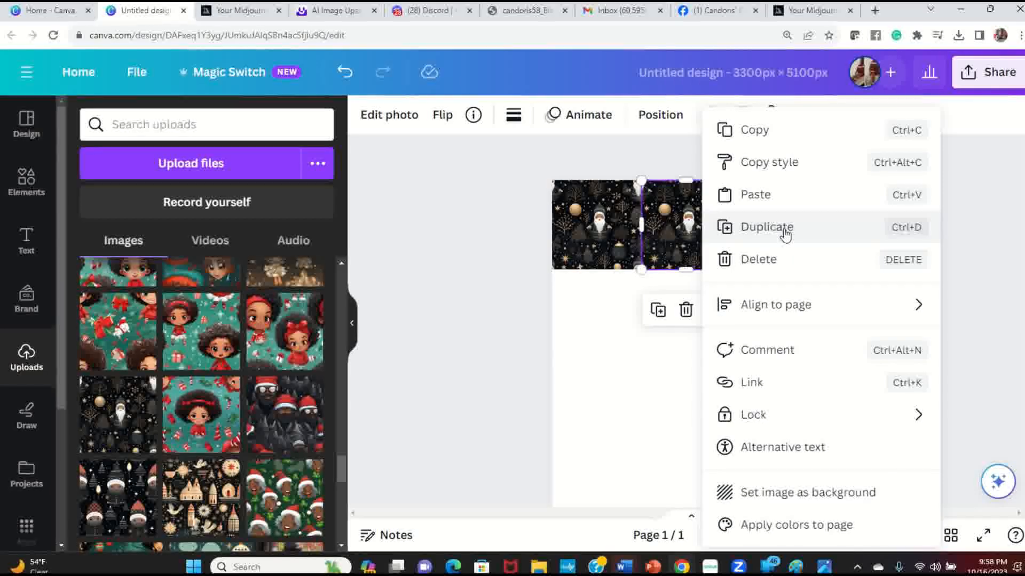
left_click(784, 230)
left_click_drag(768, 224, 778, 255)
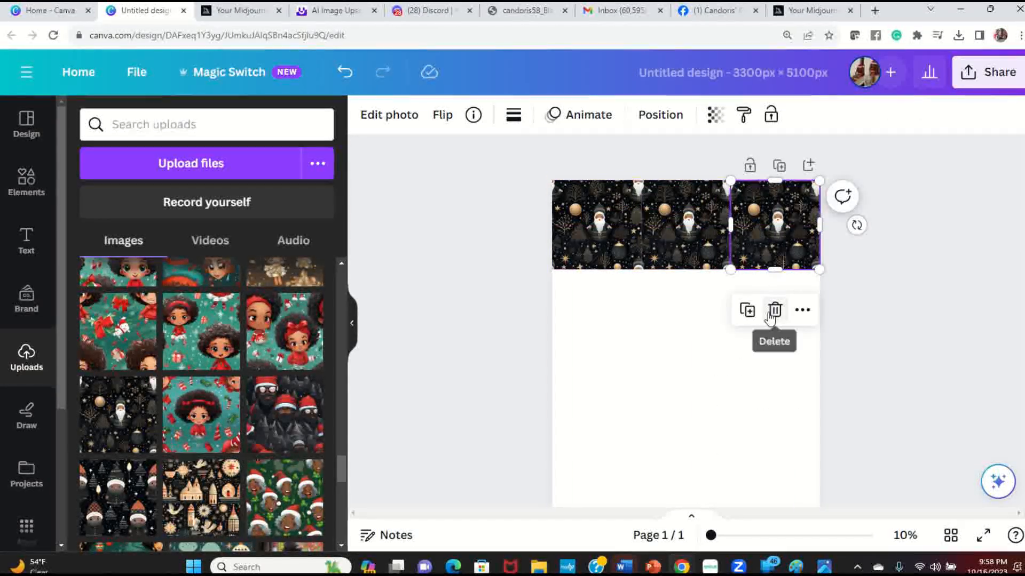
left_click(744, 366)
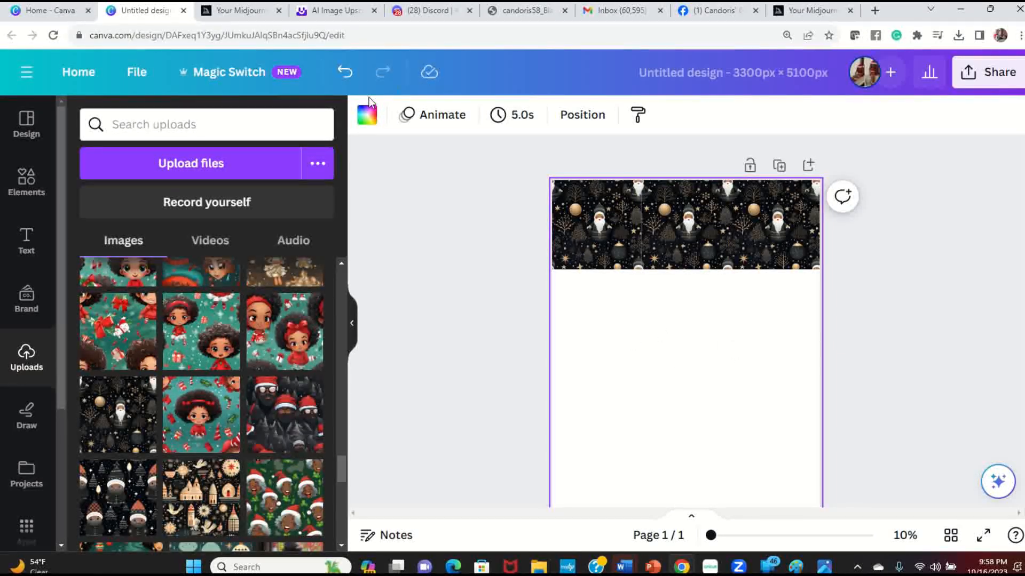
- Fill the page background with the near-black colour from the photo colours and preview the page in full screen
left_click(366, 115)
left_click(134, 414)
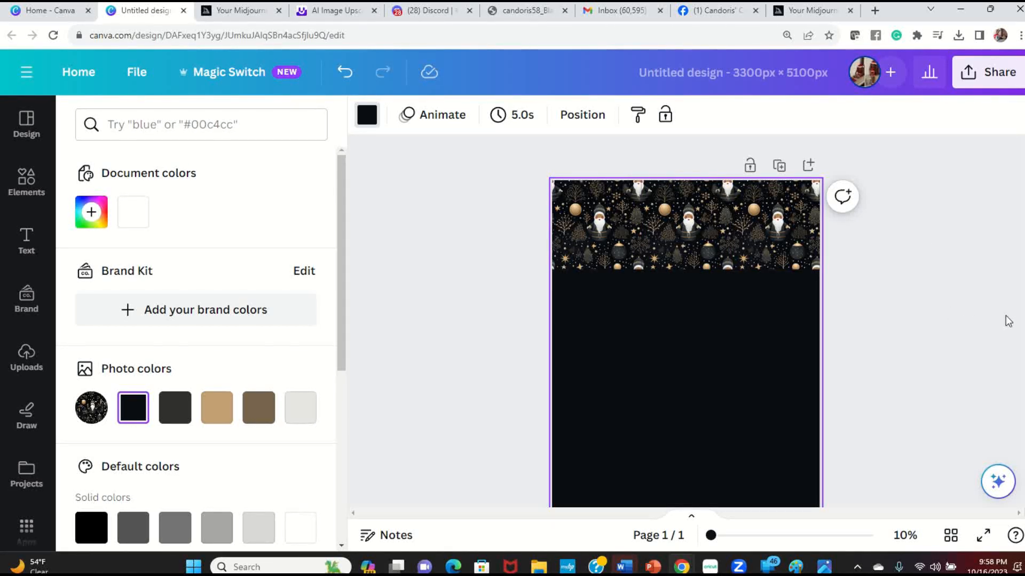
left_click(929, 295)
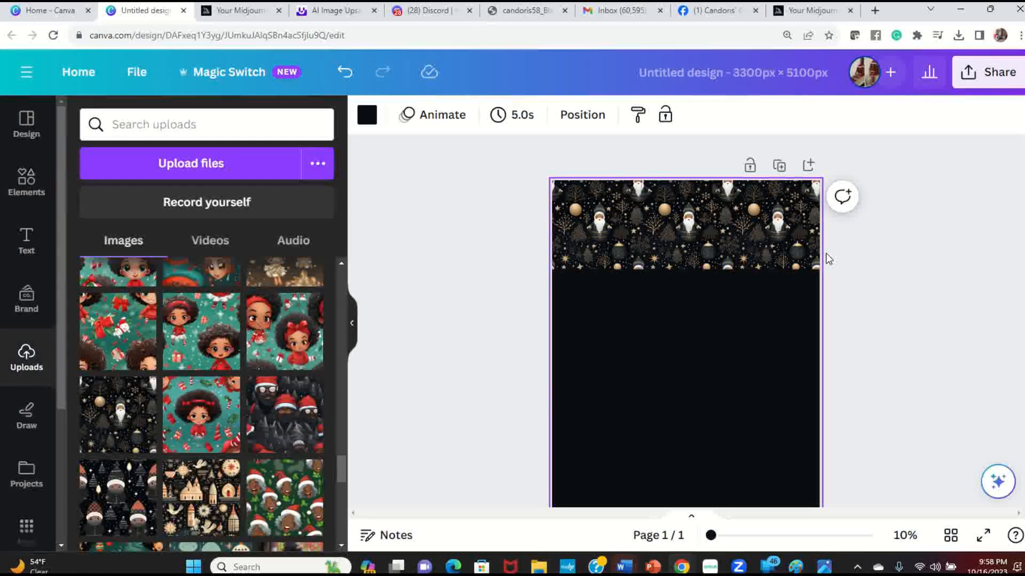
left_click(983, 535)
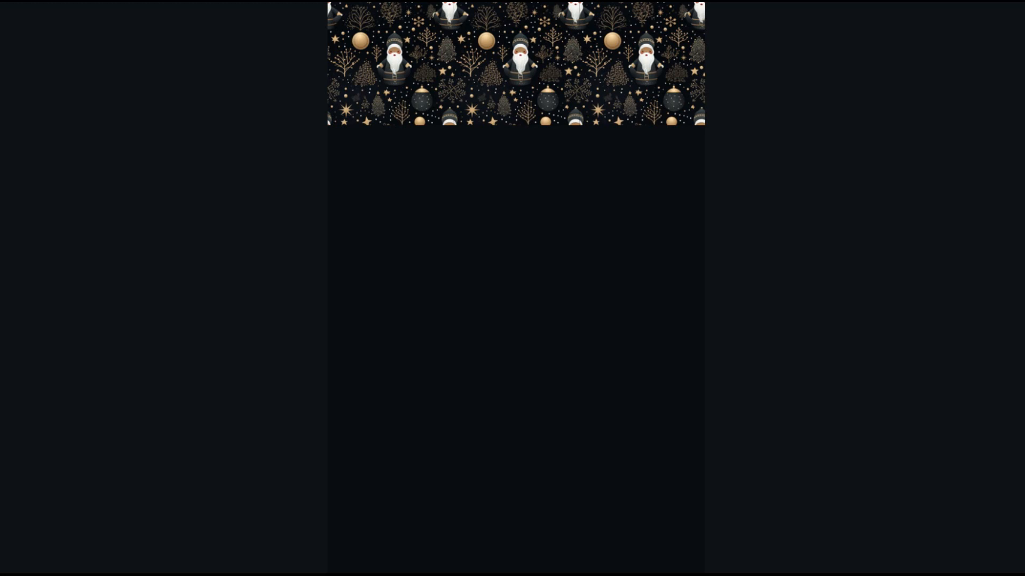
key("Escape")
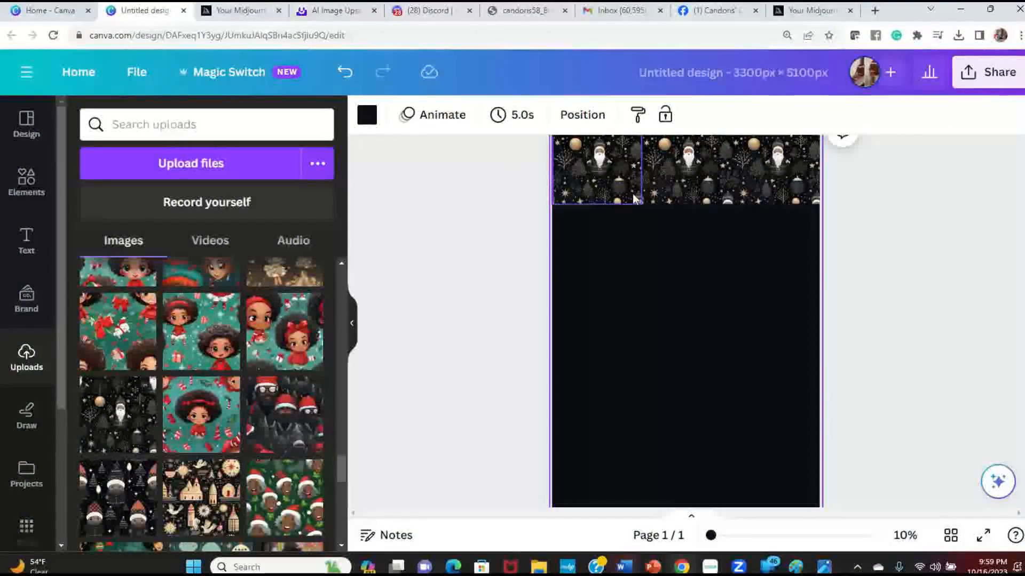
- Duplicate the row of three Santa tiles twice, stacking the copies directly below as the second and third rows
left_click(607, 184)
left_click(664, 184, "shift")
left_click(755, 193, "shift")
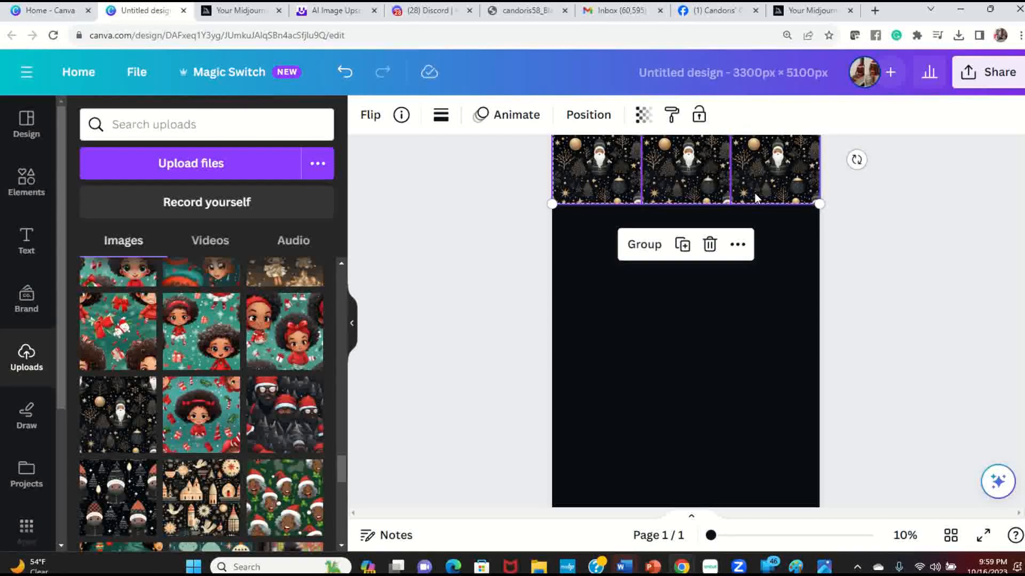
right_click(755, 193)
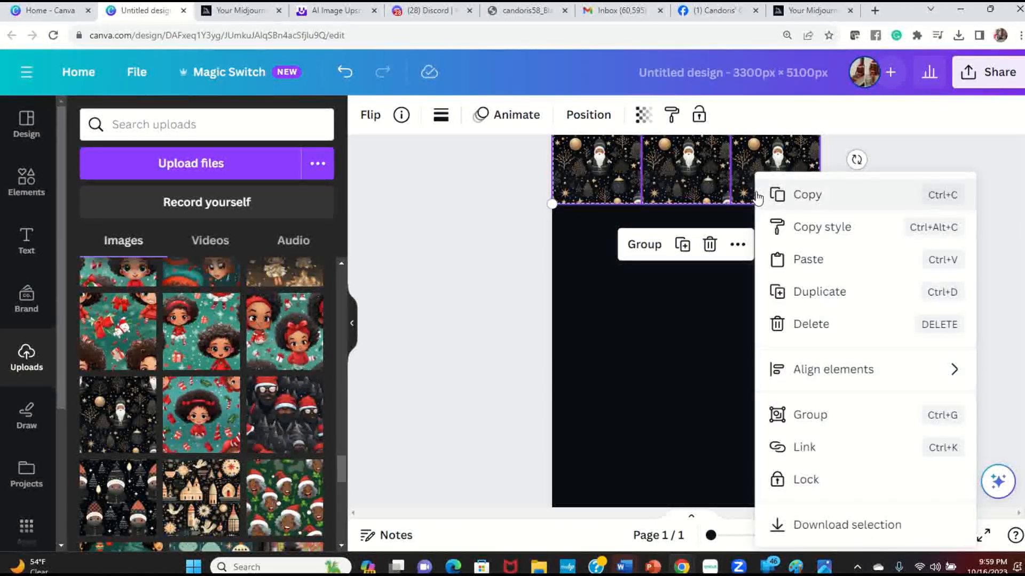
left_click(808, 292)
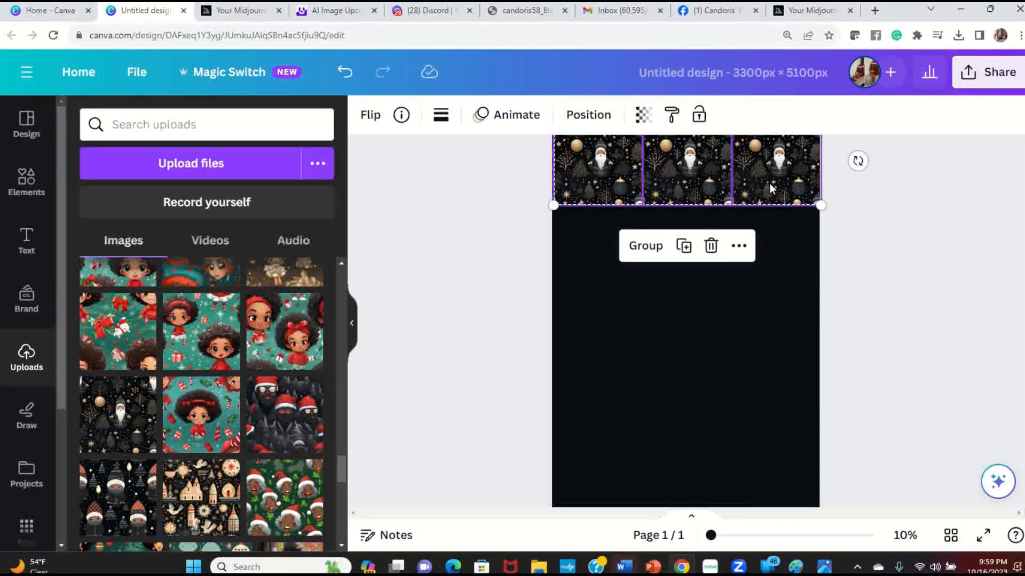
left_click_drag(765, 171, 762, 257)
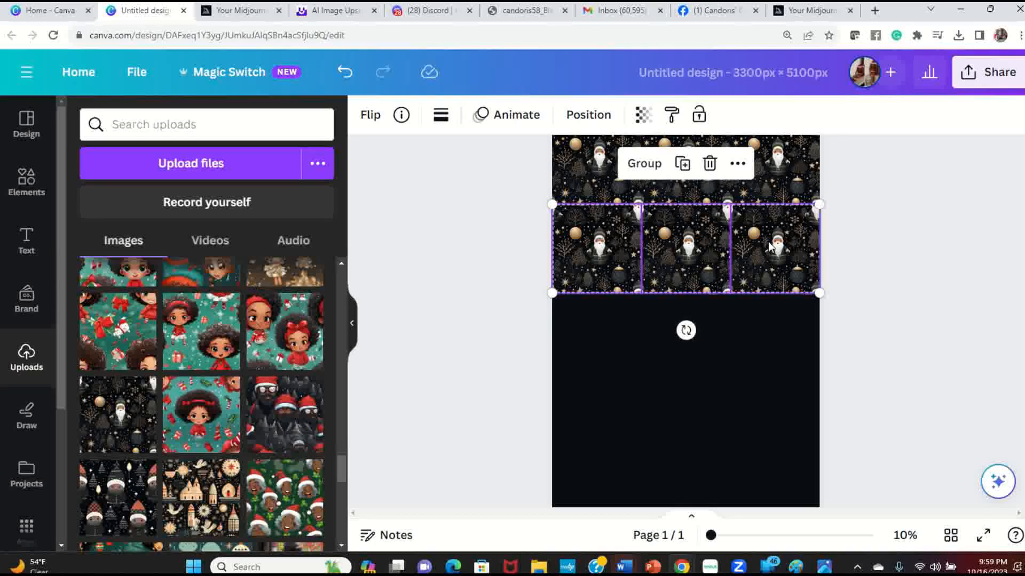
right_click(677, 242)
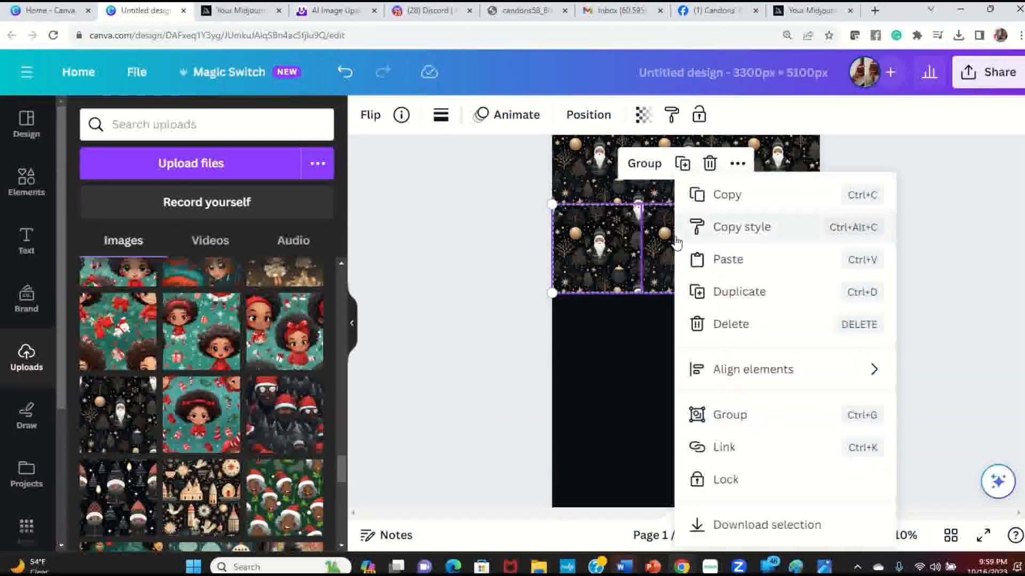
left_click(726, 292)
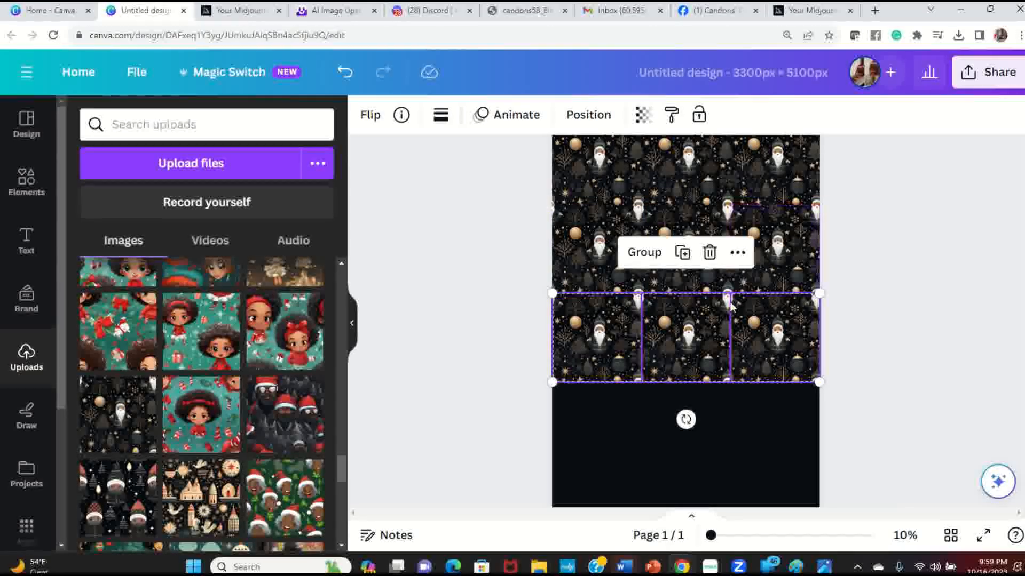
- Duplicate the third row of Santa tiles twice, stacking the copies directly below as the fourth and fifth rows
right_click(716, 330)
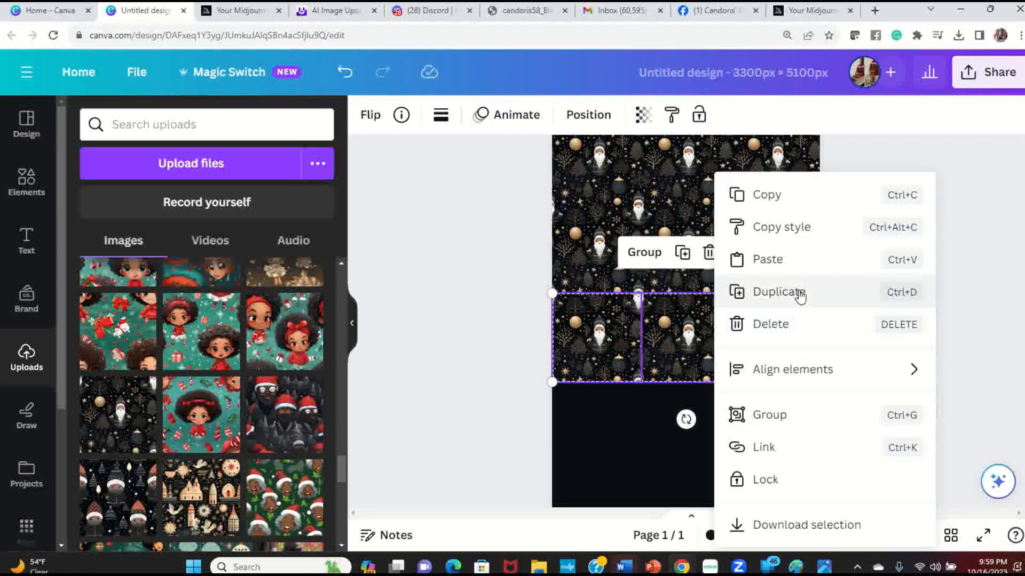
left_click(795, 291)
right_click(710, 427)
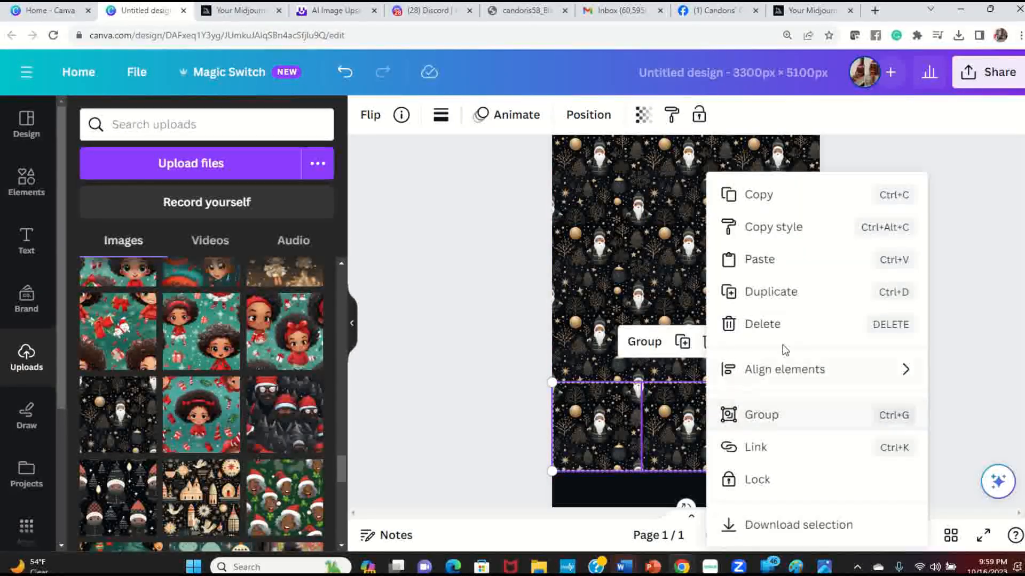
left_click(797, 295)
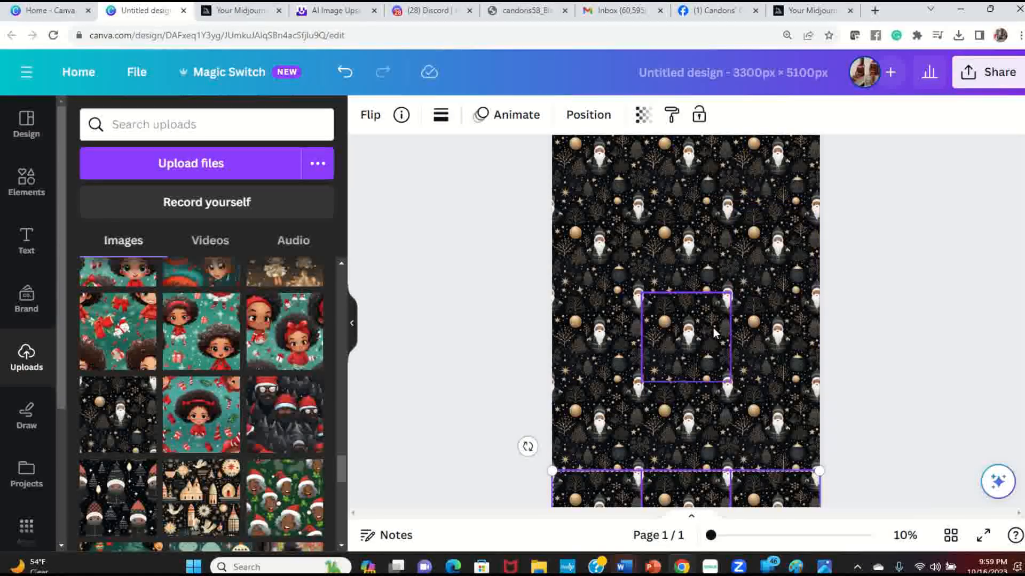
scroll(718, 344, "down", 2)
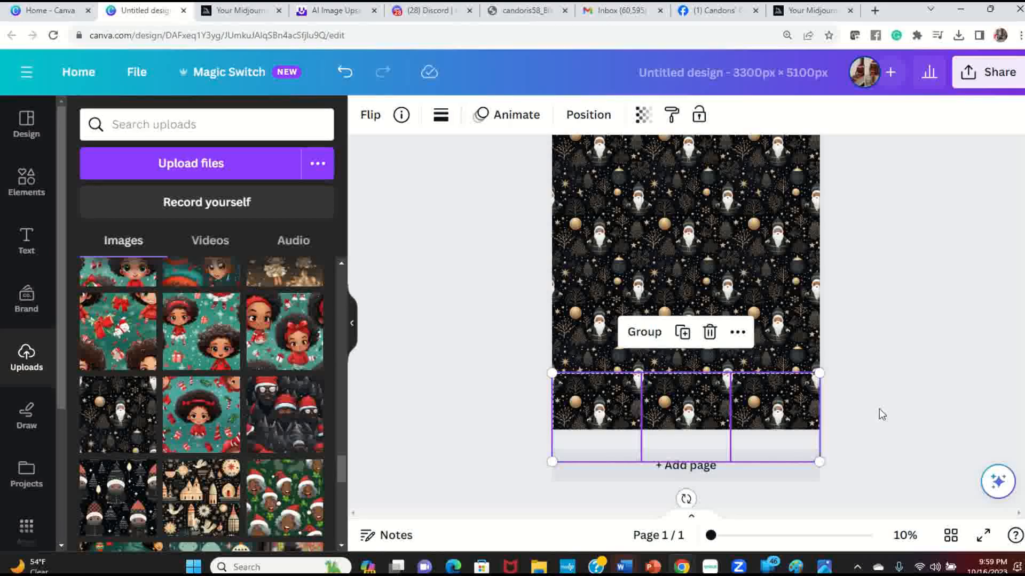
- Crop the overhanging lower part of each tile in the fifth row so it ends at the page's bottom edge
left_click(790, 438)
left_click_drag(771, 460, 771, 429)
left_click(676, 417)
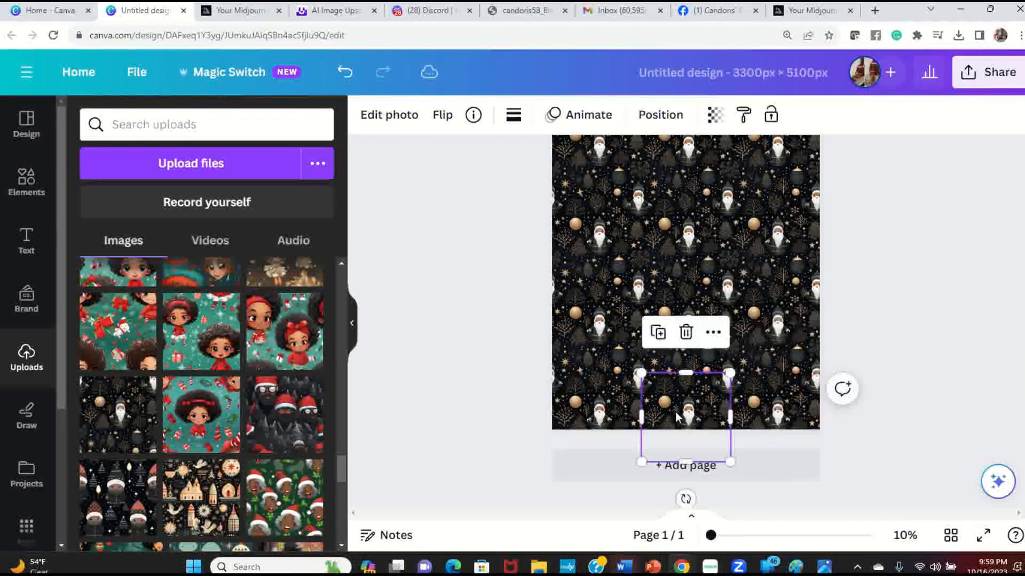
left_click_drag(686, 462, 677, 432)
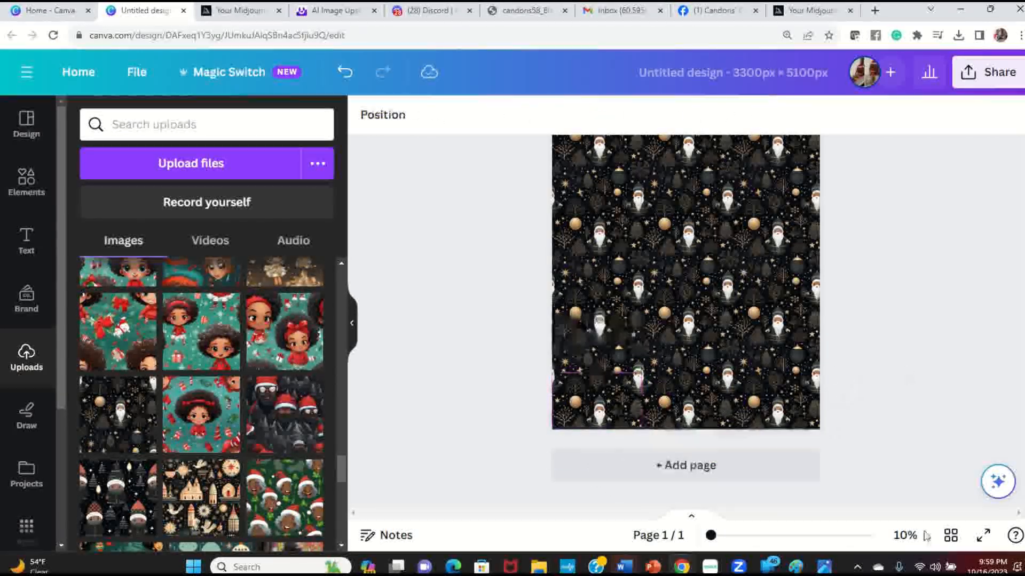
- Check the fully tiled page in a full-screen preview and return to the editor with nothing selected
left_click(983, 535)
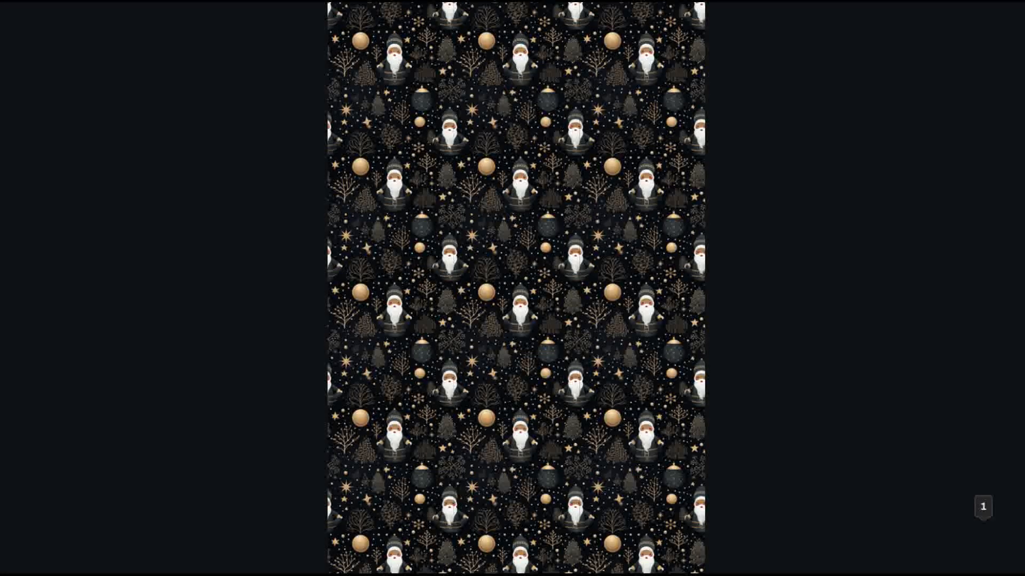
key("Escape")
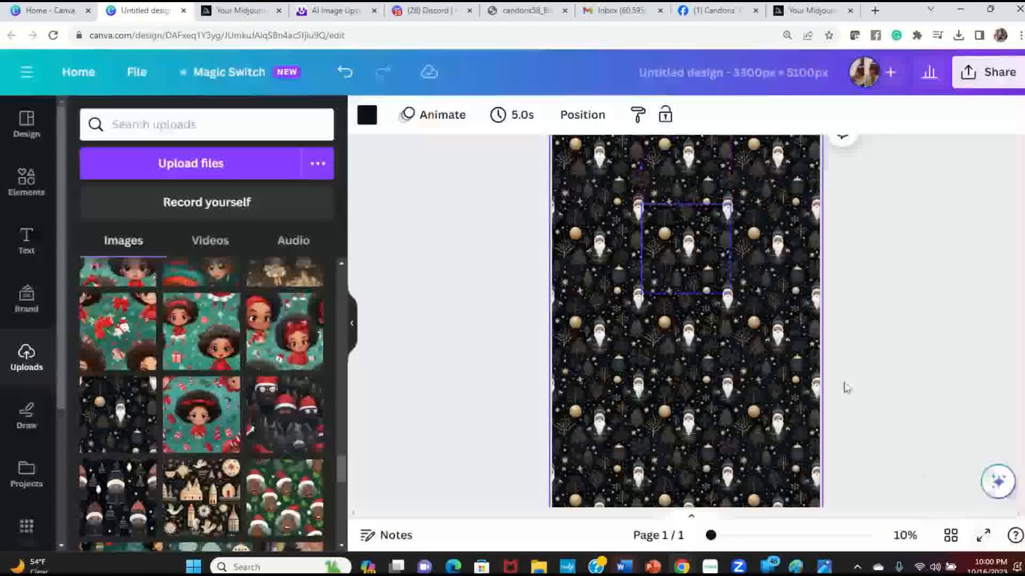
left_click(918, 152)
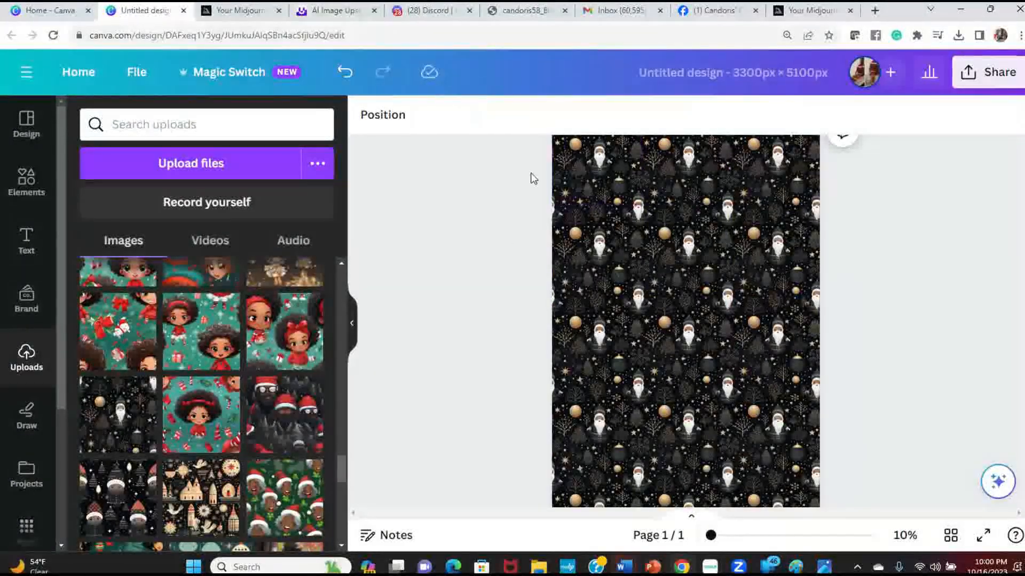
- Select all the Santa tiles on the page and group them into one object
scroll(503, 243, "up", 2)
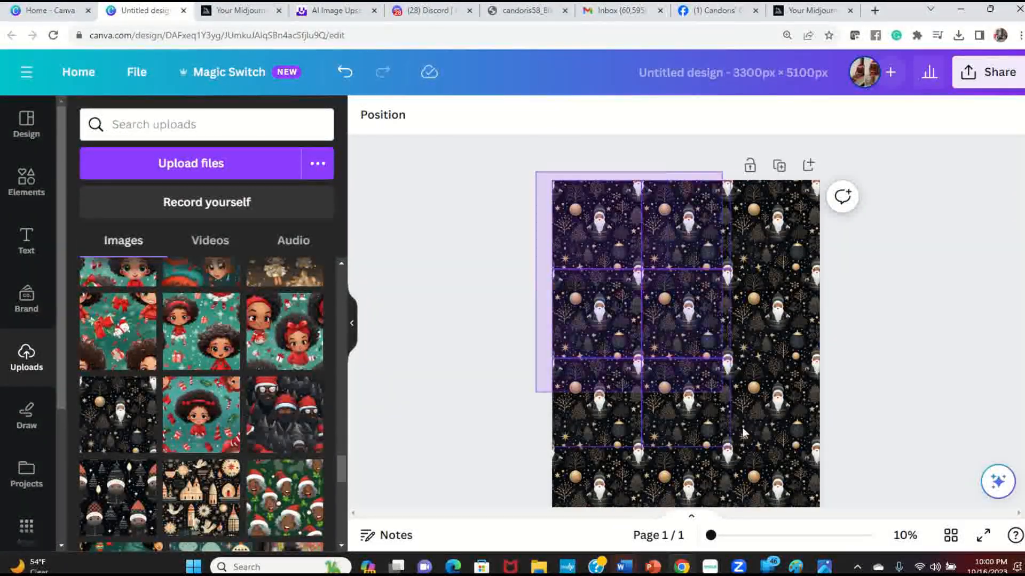
key("ctrl+a")
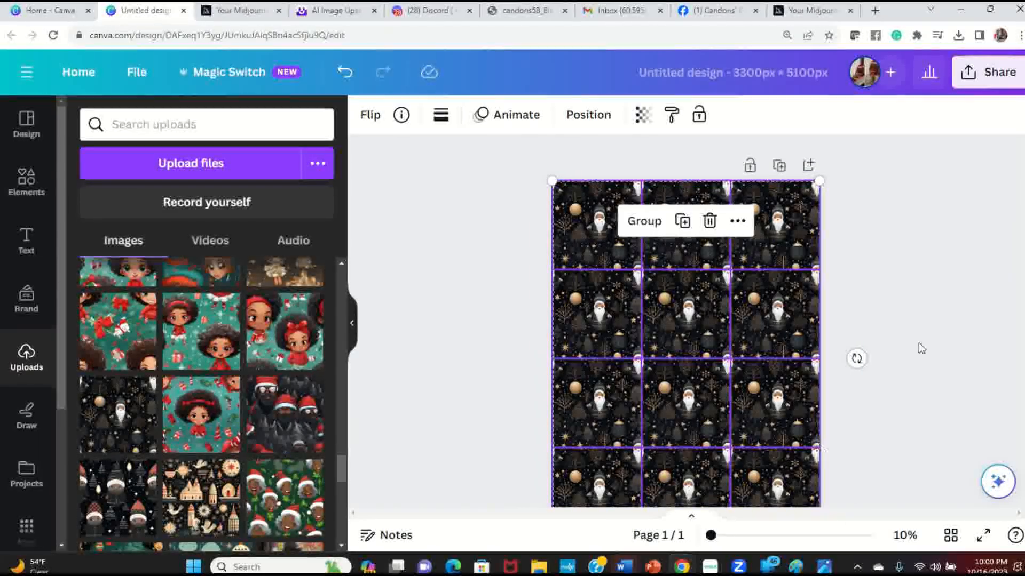
right_click(763, 241)
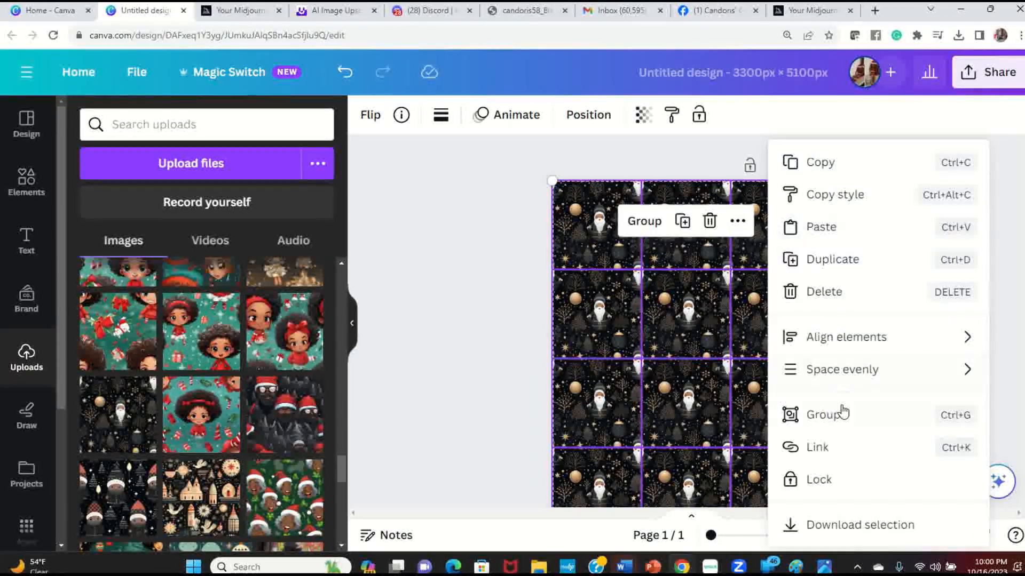
left_click(824, 415)
mouse_move(594, 224)
left_mouse_down()
mouse_move(729, 227)
mouse_move(561, 218)
mouse_move(631, 229)
mouse_move(567, 215)
mouse_move(576, 216)
left_mouse_up()
left_click(533, 224)
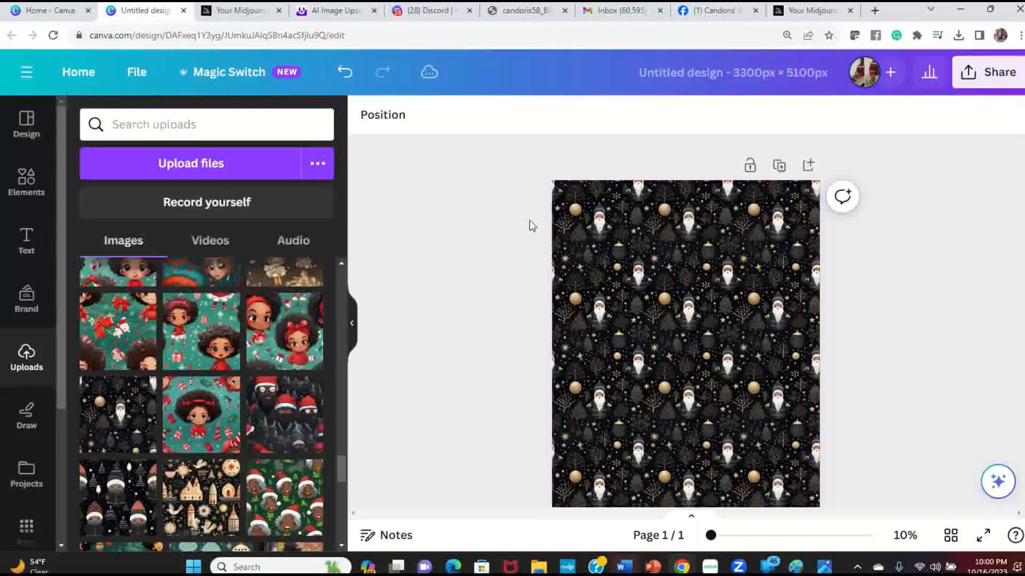
scroll(539, 233, "down", 1)
scroll(539, 232, "up", 1)
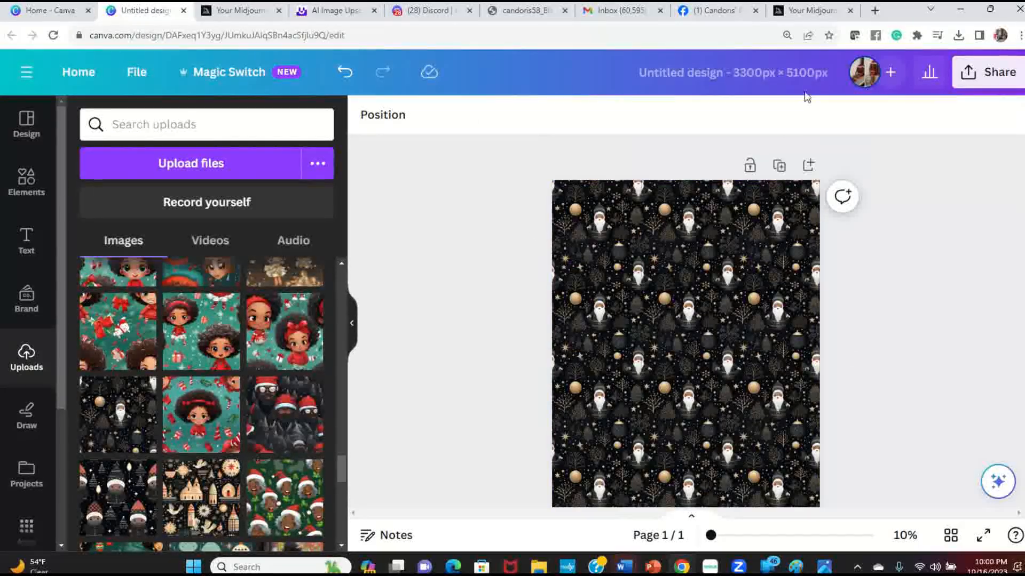
- Title the design "My Christmas Wrap 11x17" and save it
left_click(692, 77)
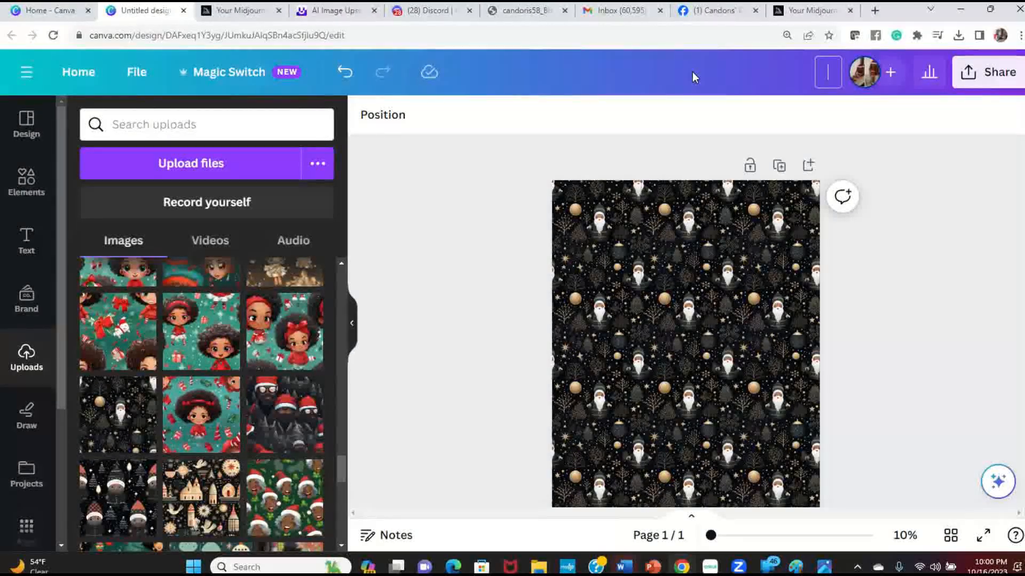
type("My Christm")
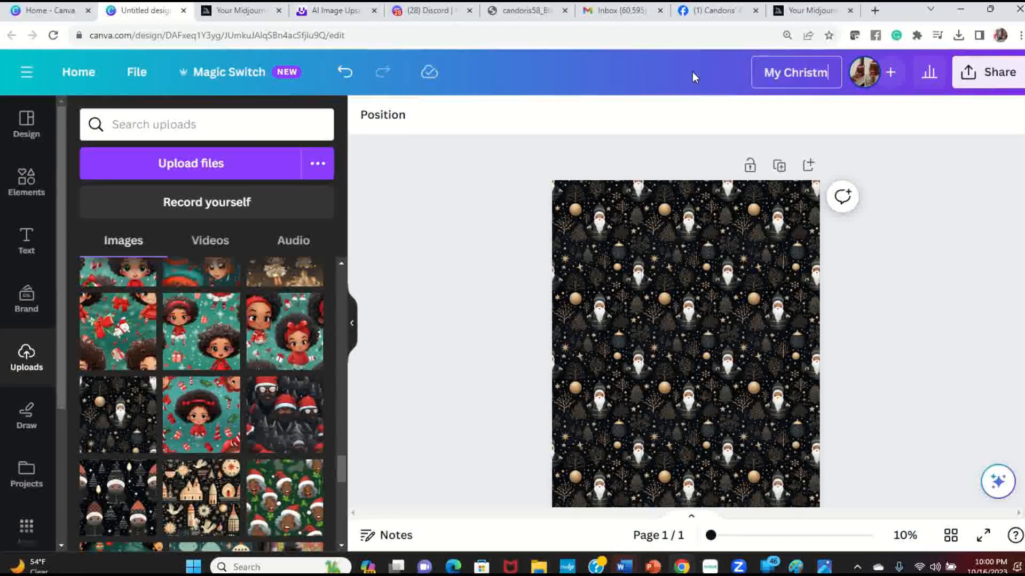
type("as Wrap 11x17")
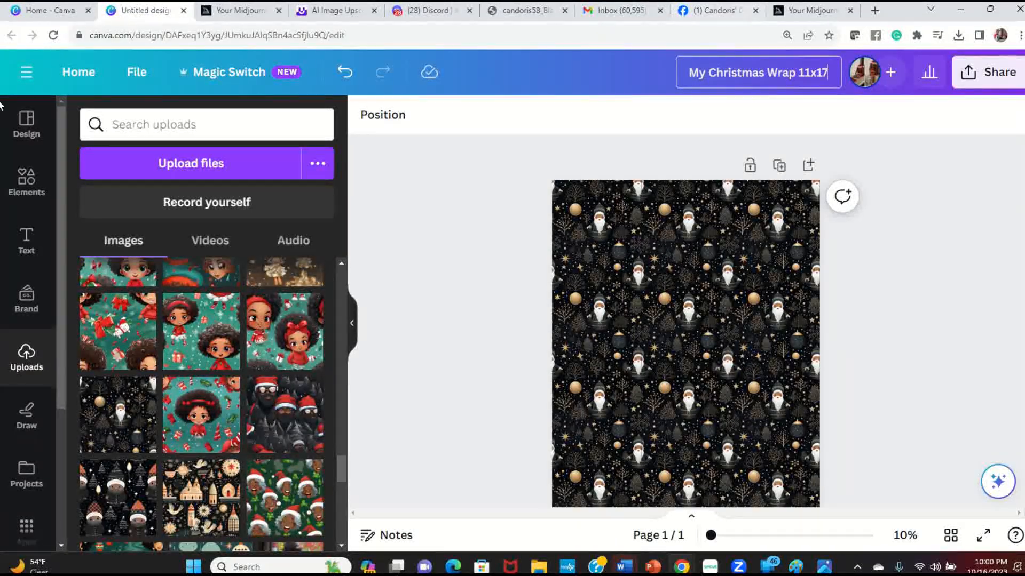
left_click(136, 73)
left_click(176, 355)
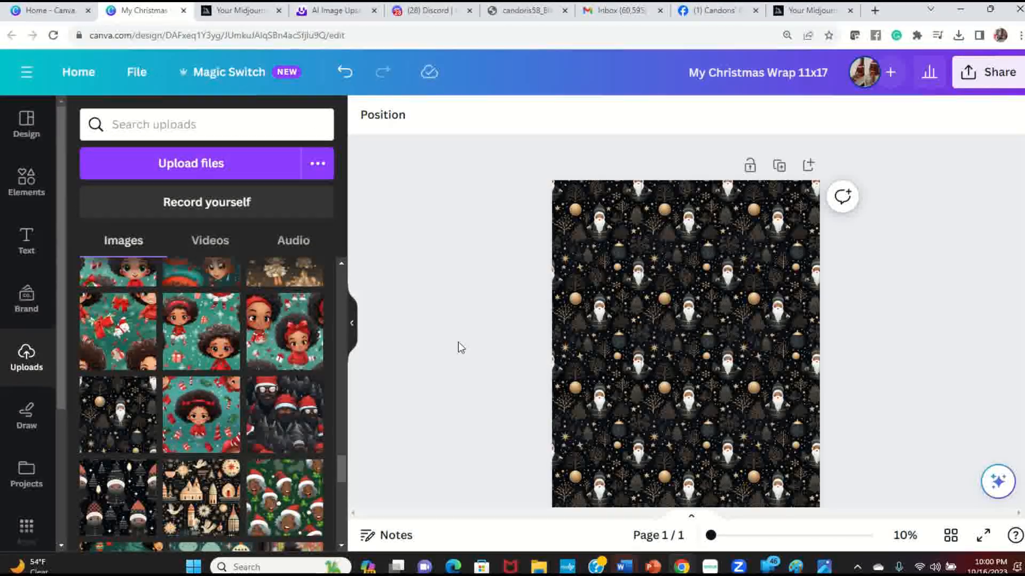
- Download the wrapping paper design as a PNG at size 1 (3,300 × 5,100 px)
left_click(983, 82)
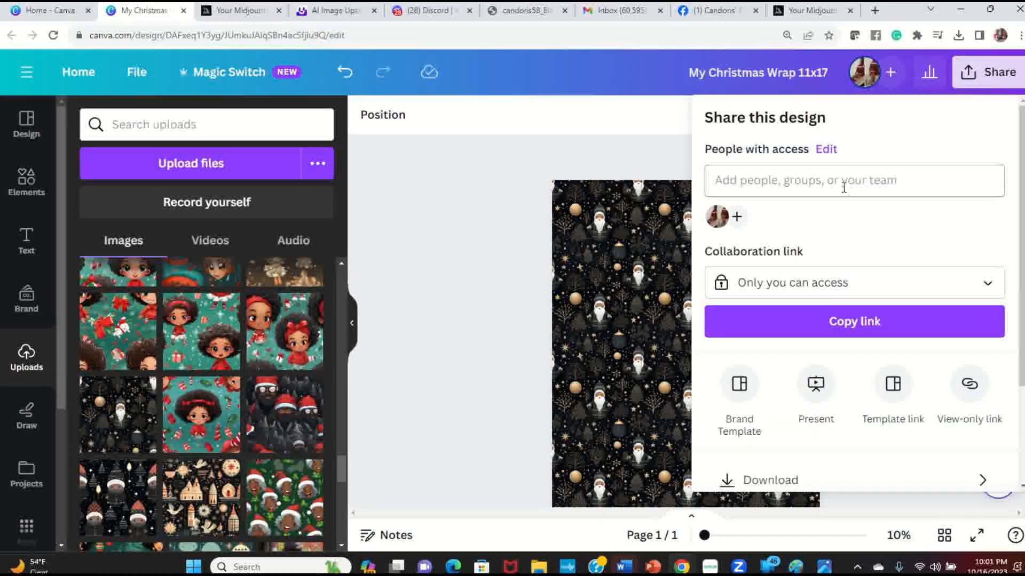
scroll(873, 265, "down", 3)
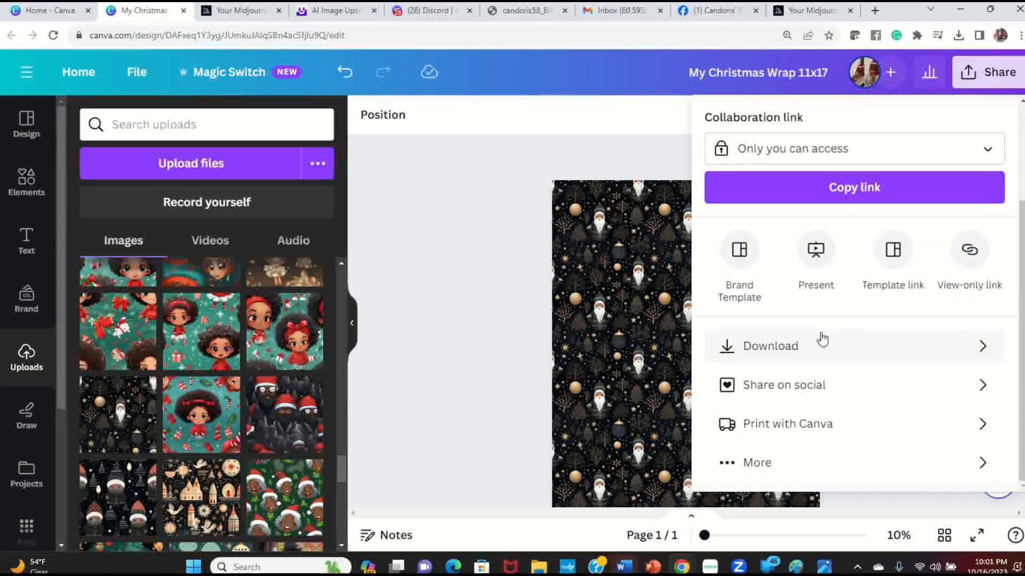
left_click(819, 353)
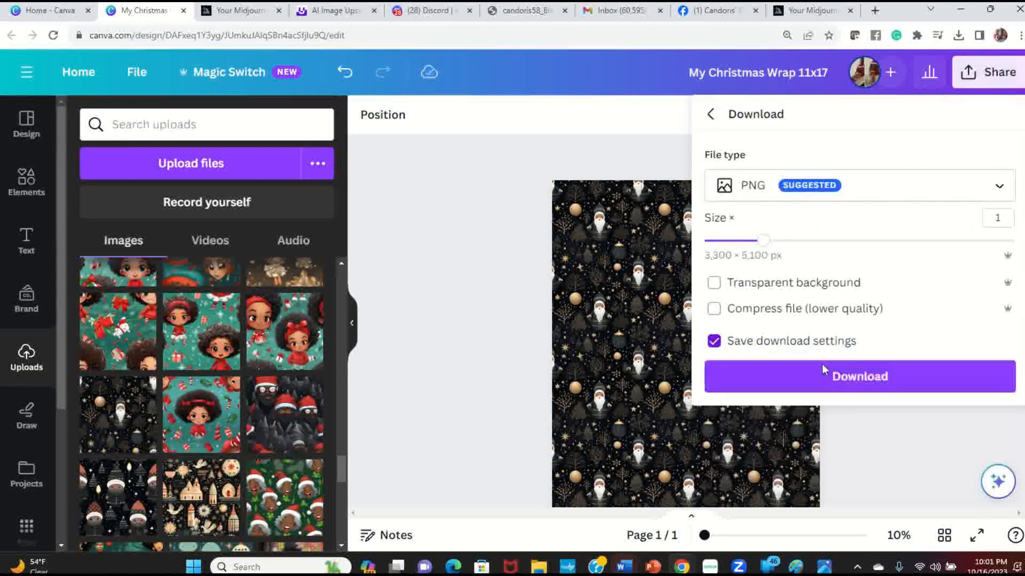
left_click(999, 188)
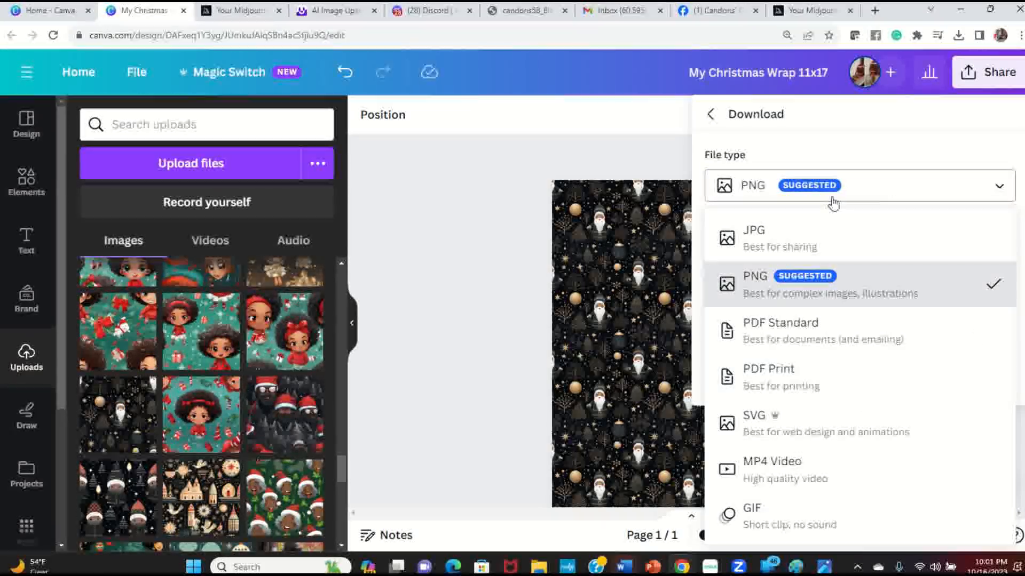
left_click(1001, 190)
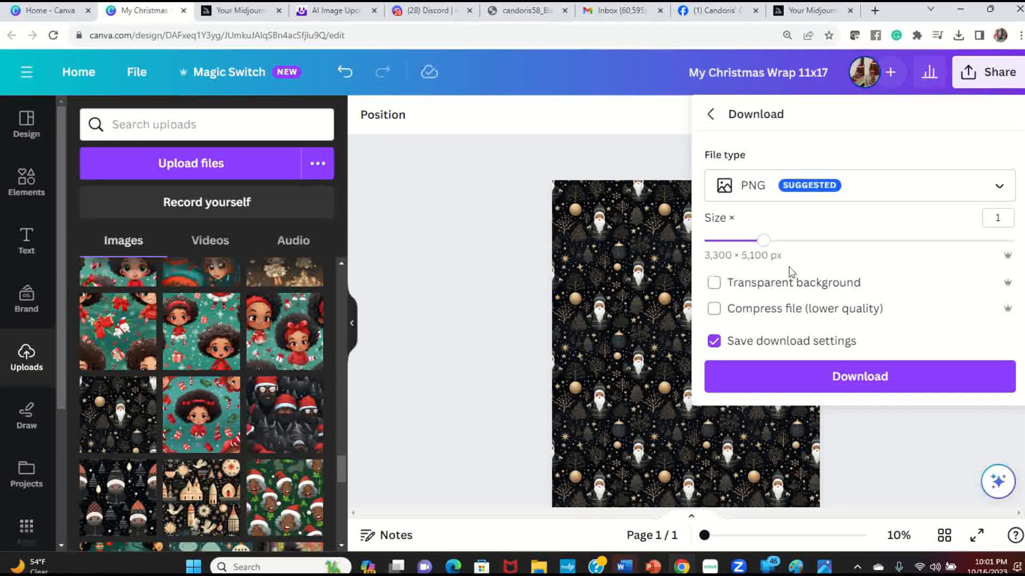
left_click(929, 383)
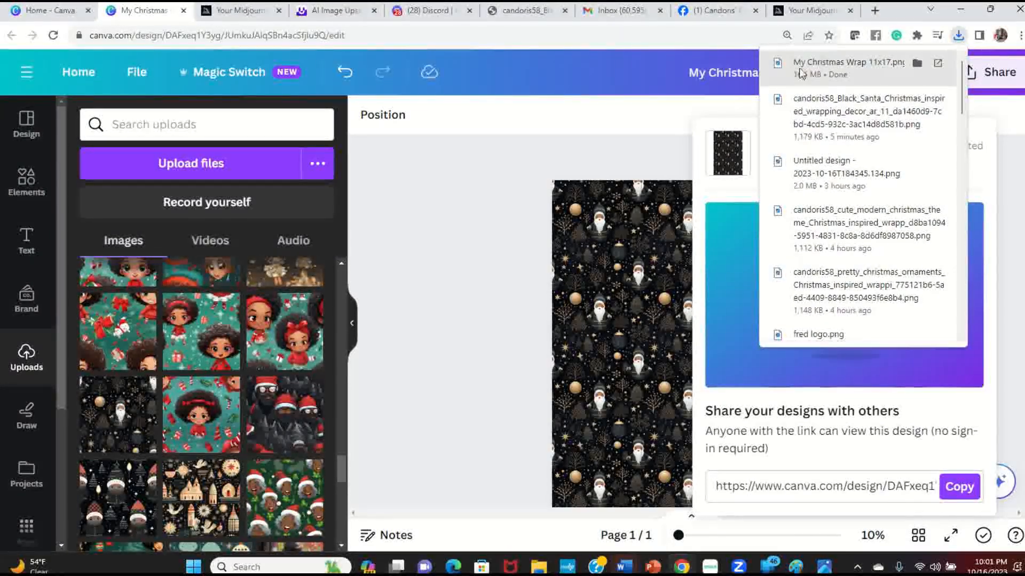
- Open the downloaded My Christmas Wrap 11x17.png in the maximized image viewer and bring up its print dialog
left_click(842, 76)
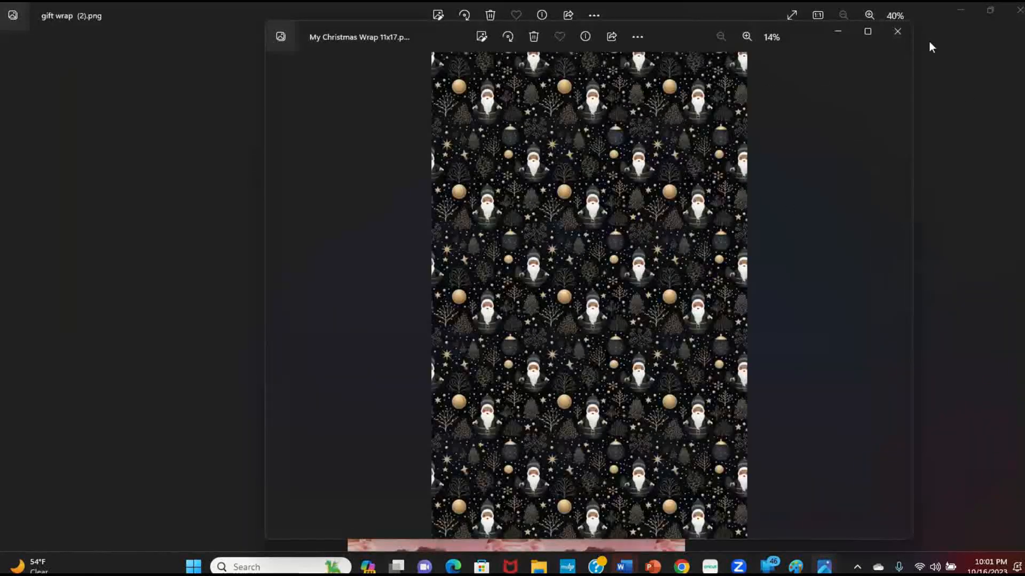
left_click(873, 37)
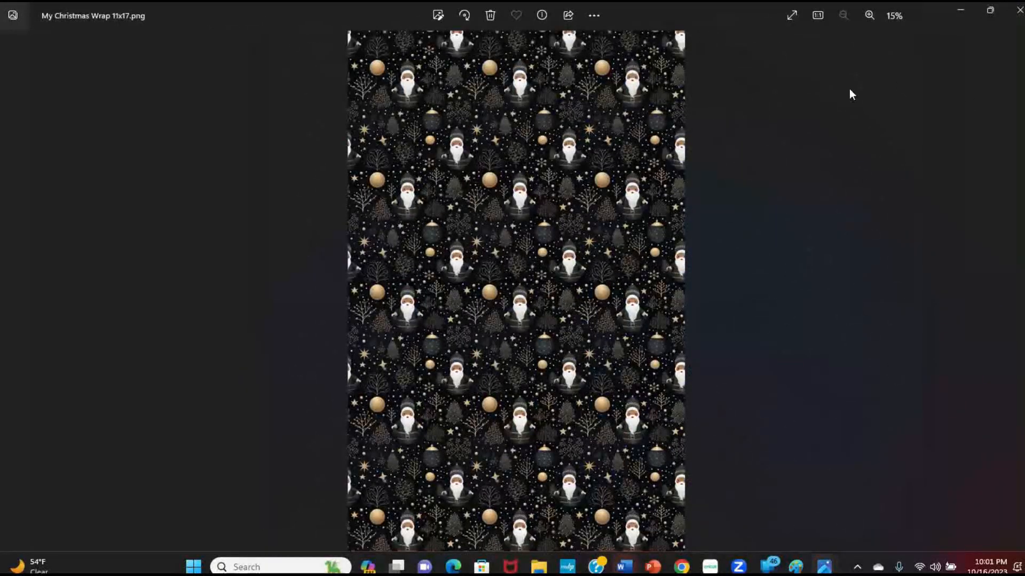
right_click(536, 110)
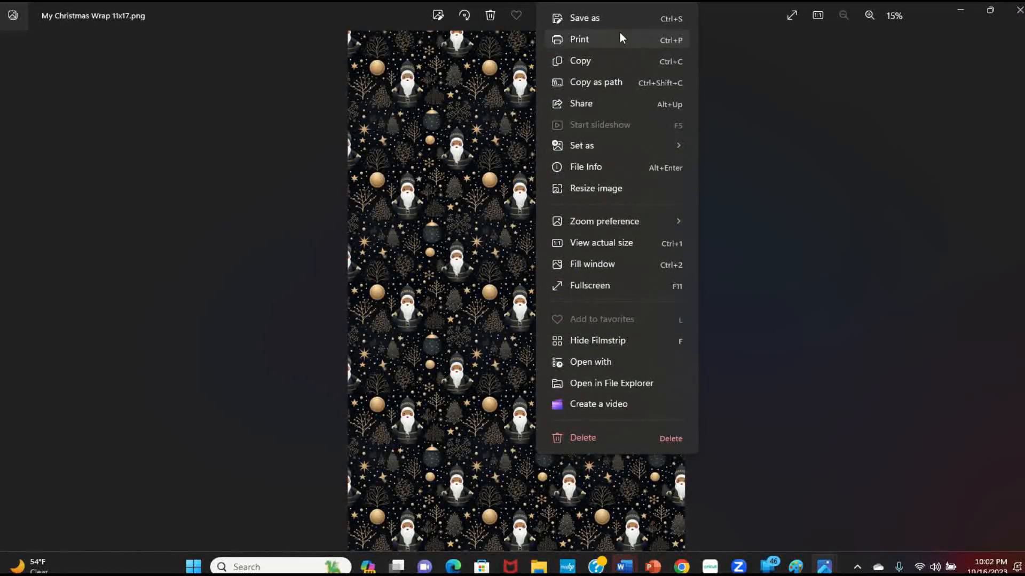
left_click(597, 44)
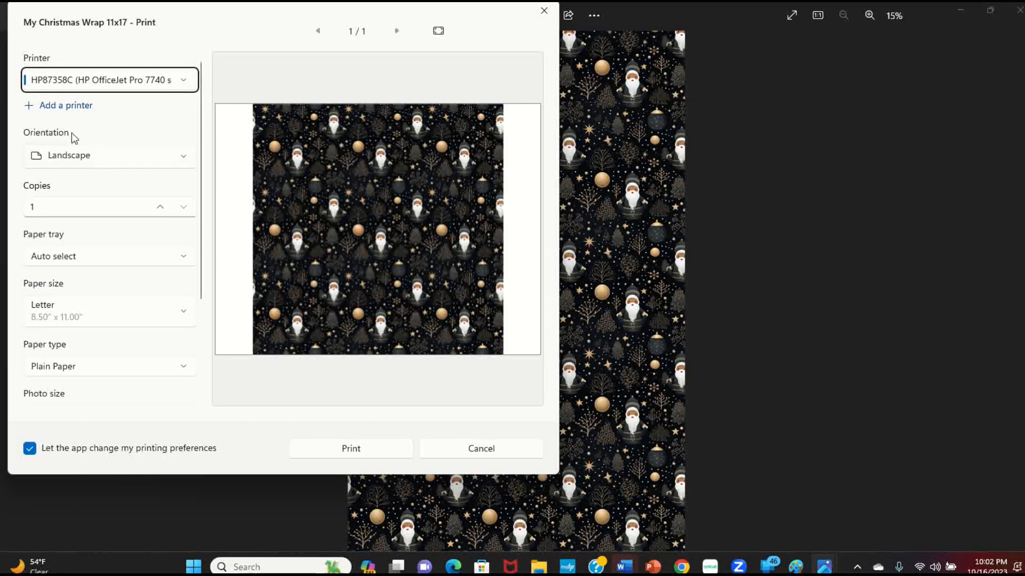
- Set the print orientation to Portrait and the paper size to Tabloid 11.00" x 17.00"
left_click(182, 156)
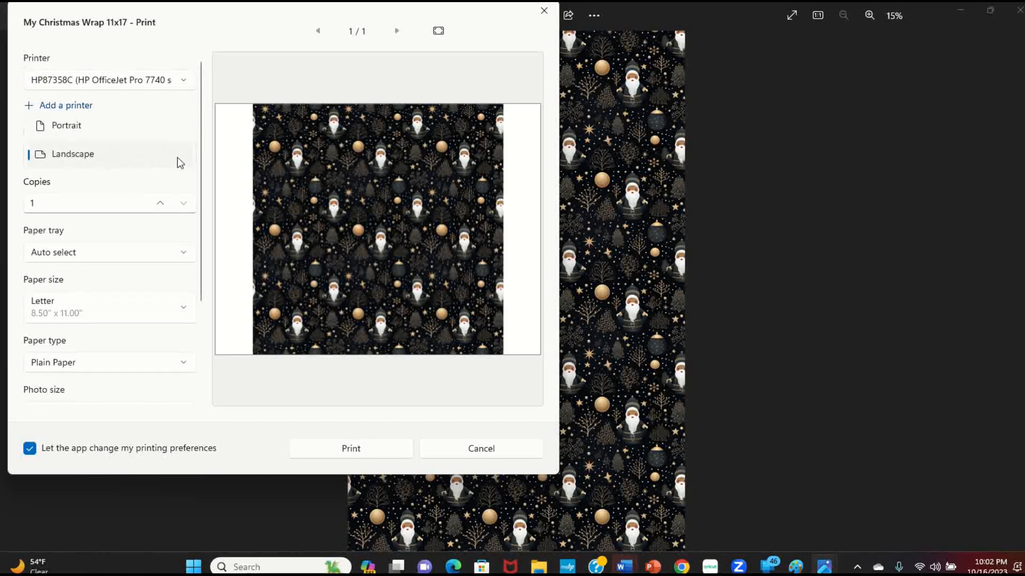
left_click(75, 128)
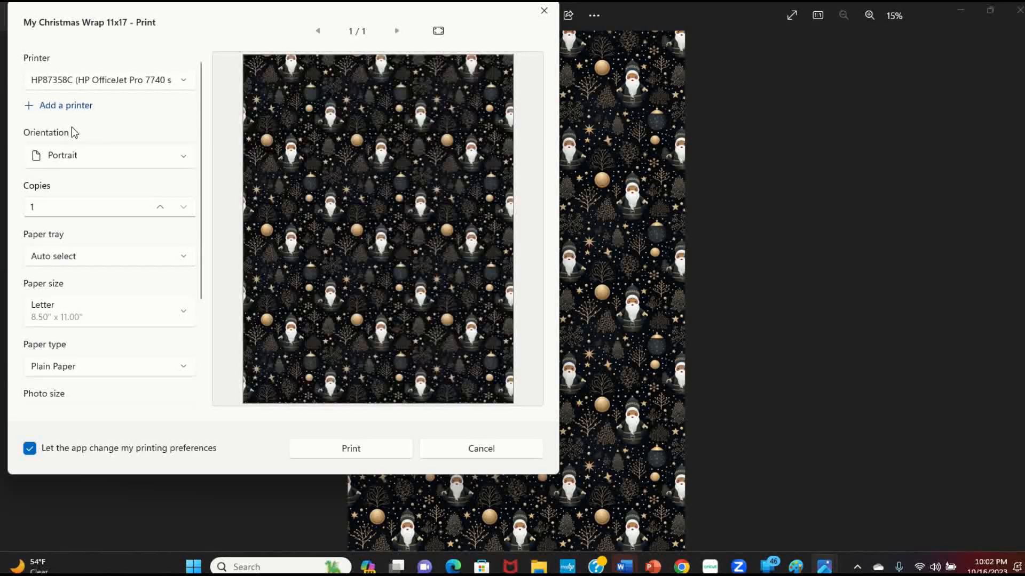
scroll(71, 277, "down", 2)
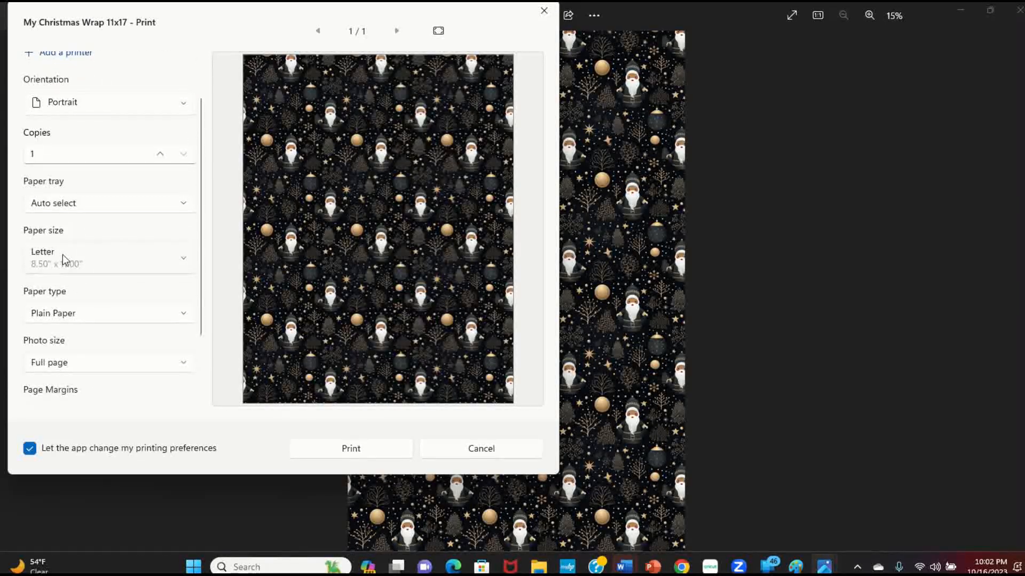
left_click(184, 259)
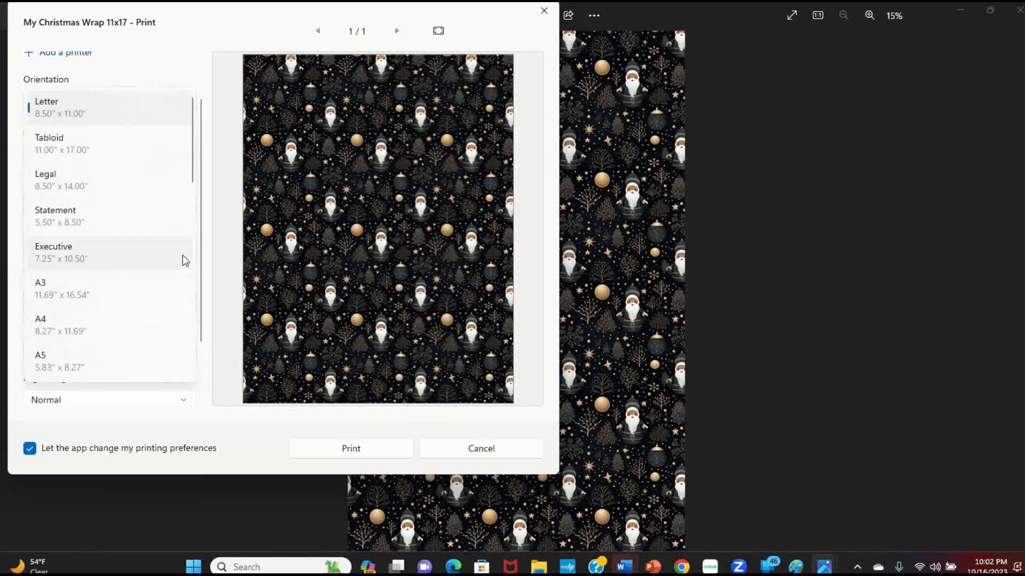
left_click(75, 150)
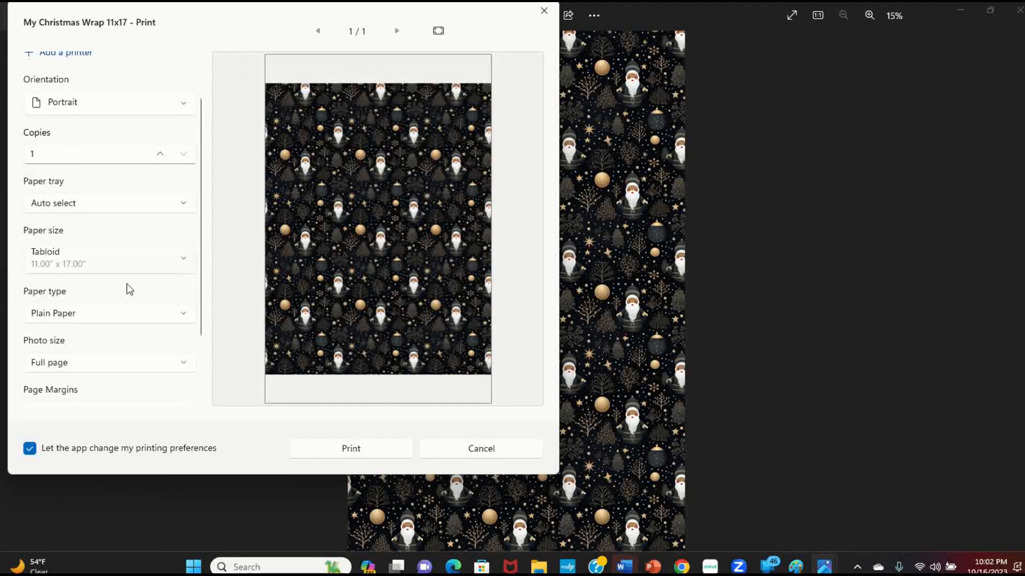
- Set the print output quality to High quality in the additional print settings and apply it
scroll(134, 295, "down", 1)
scroll(135, 296, "down", 1)
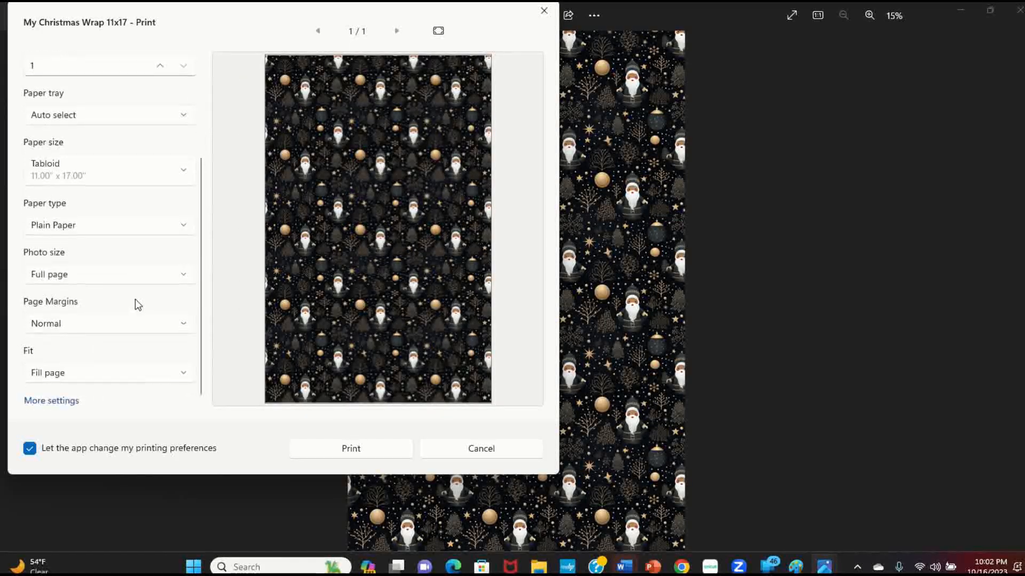
left_click(62, 401)
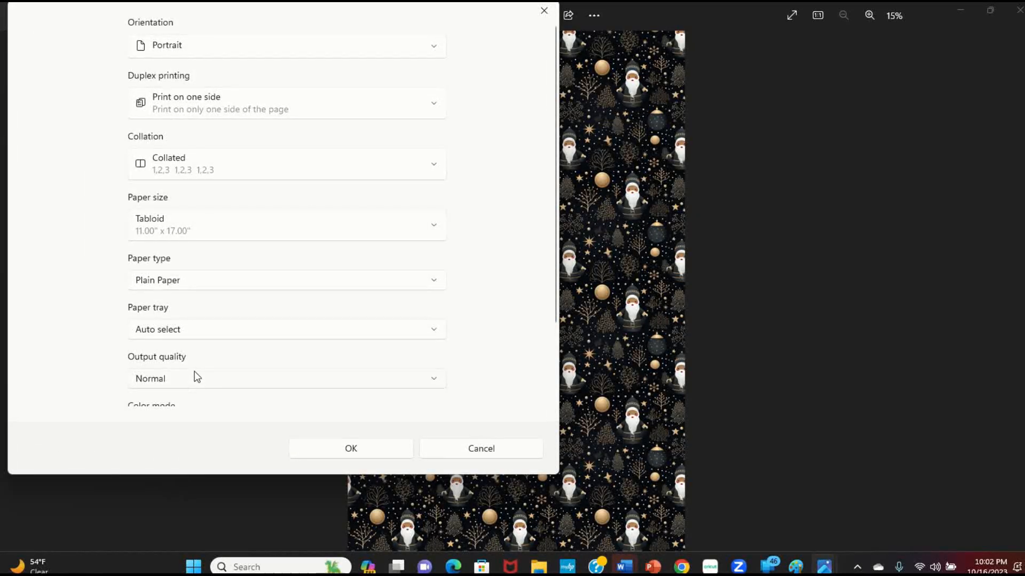
scroll(213, 365, "down", 2)
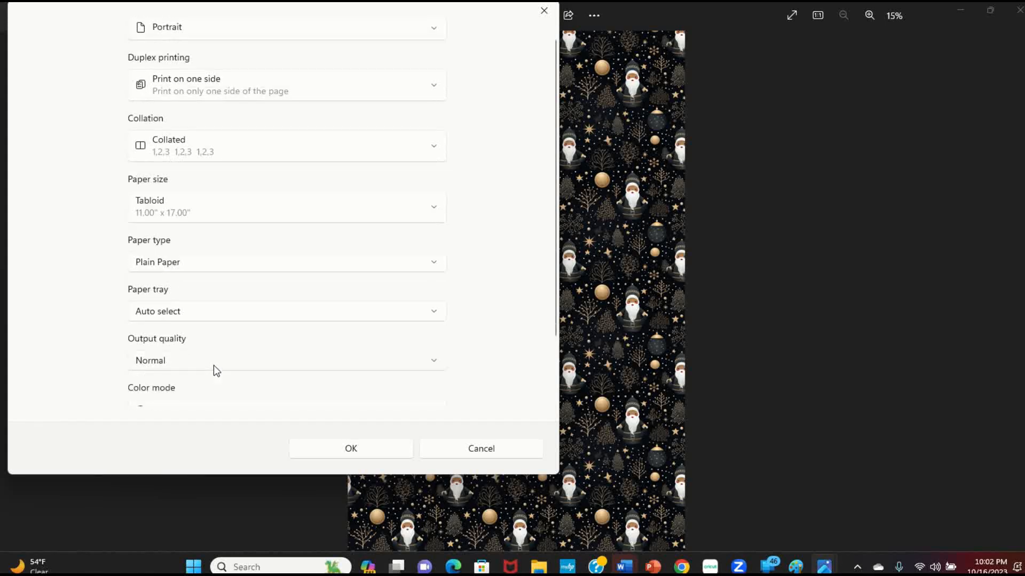
left_click(201, 325)
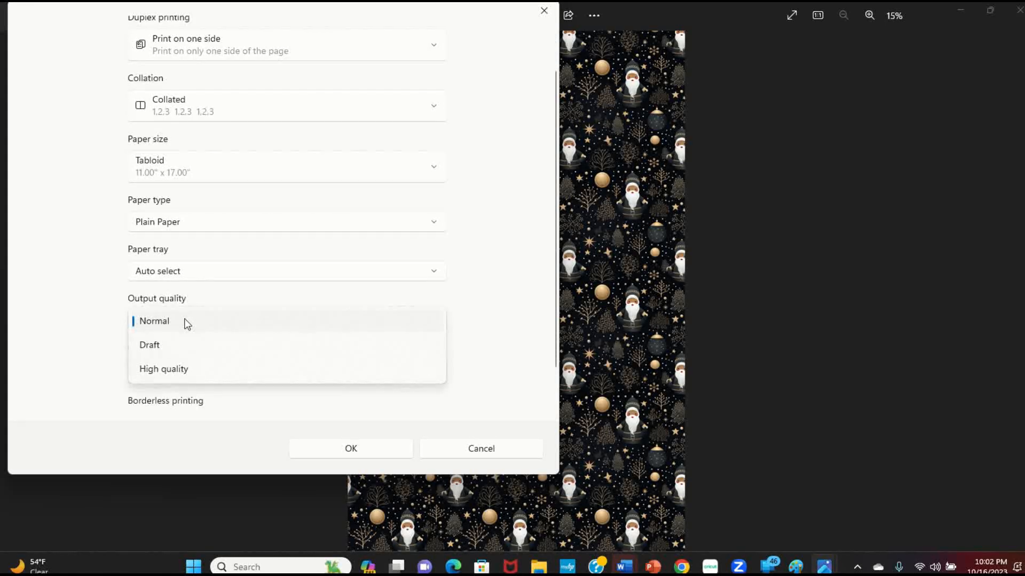
left_click(174, 369)
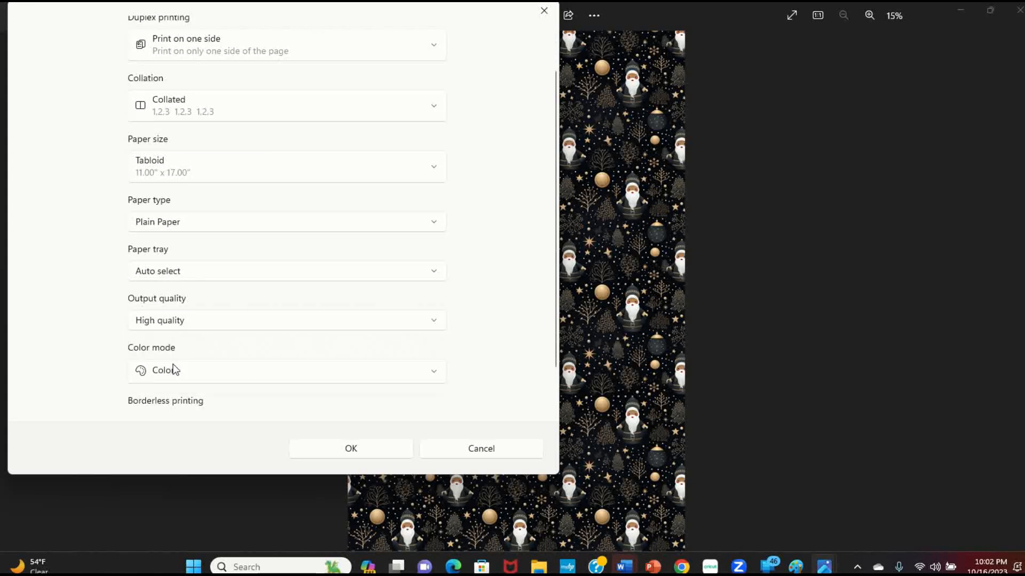
left_click(352, 450)
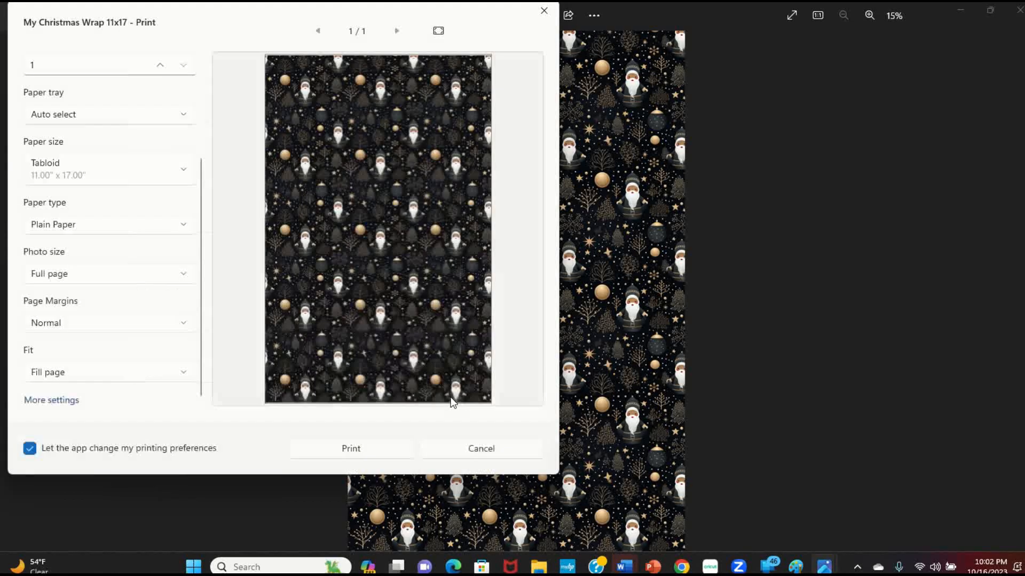
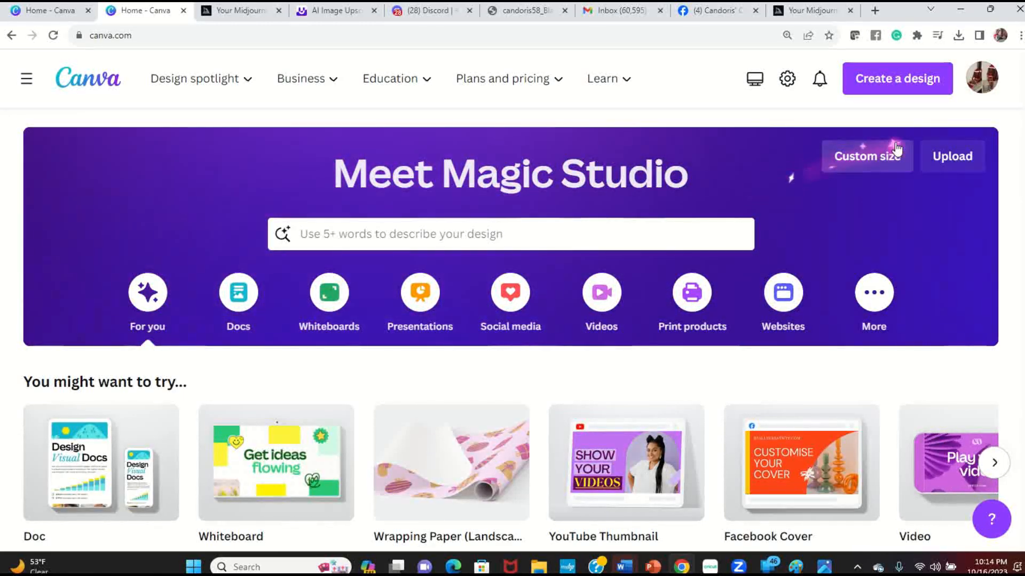
- Switch to Canva and create a new custom-size design of 2550 × 3300 px
left_click(844, 157)
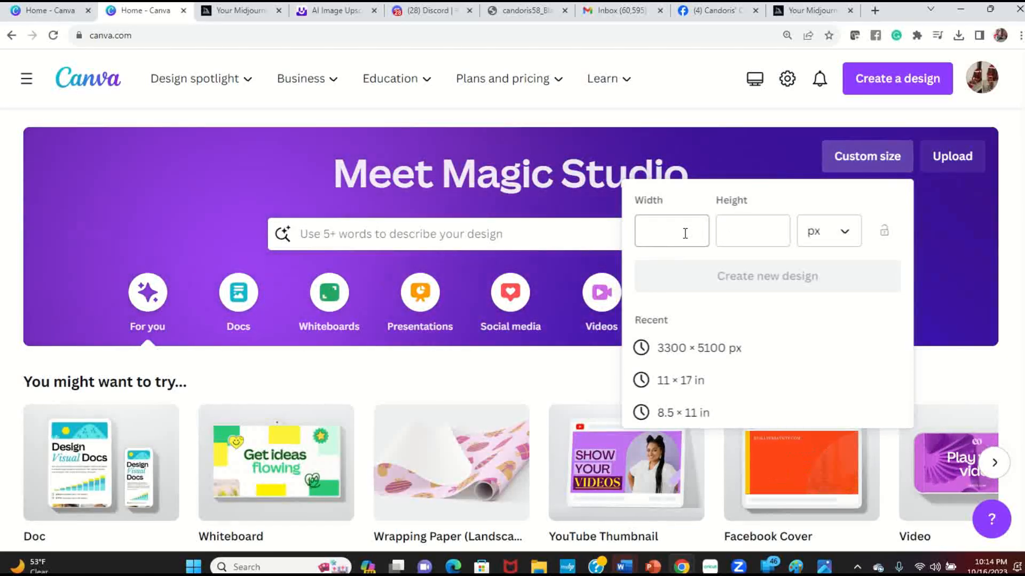
left_click(685, 233)
type("2550")
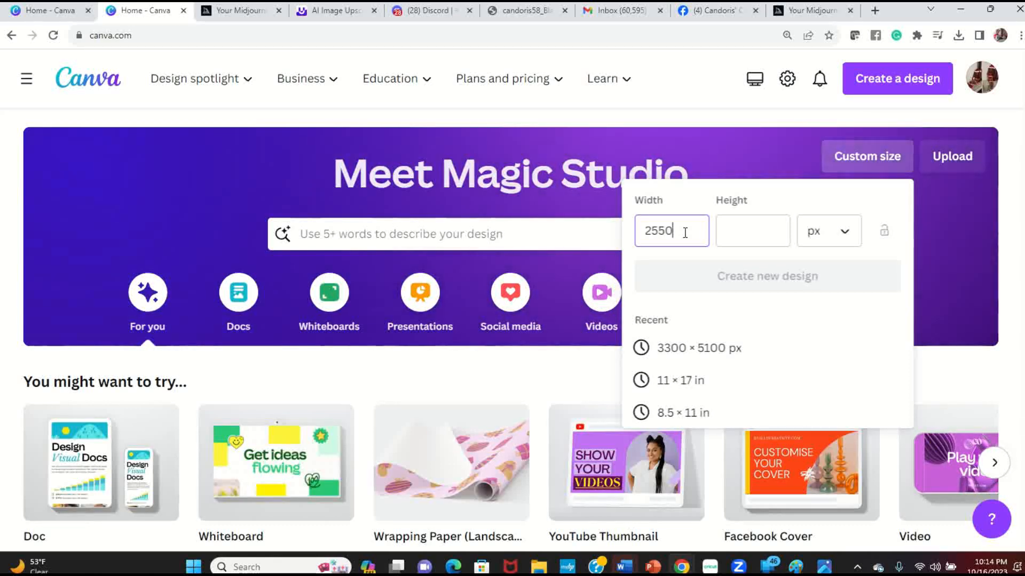
key("Tab")
type("3")
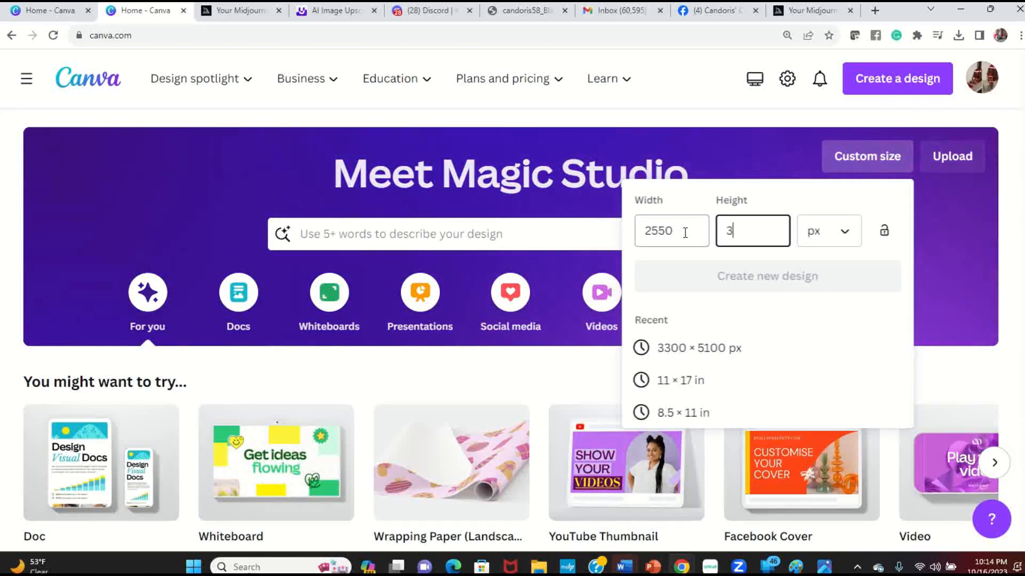
type("300")
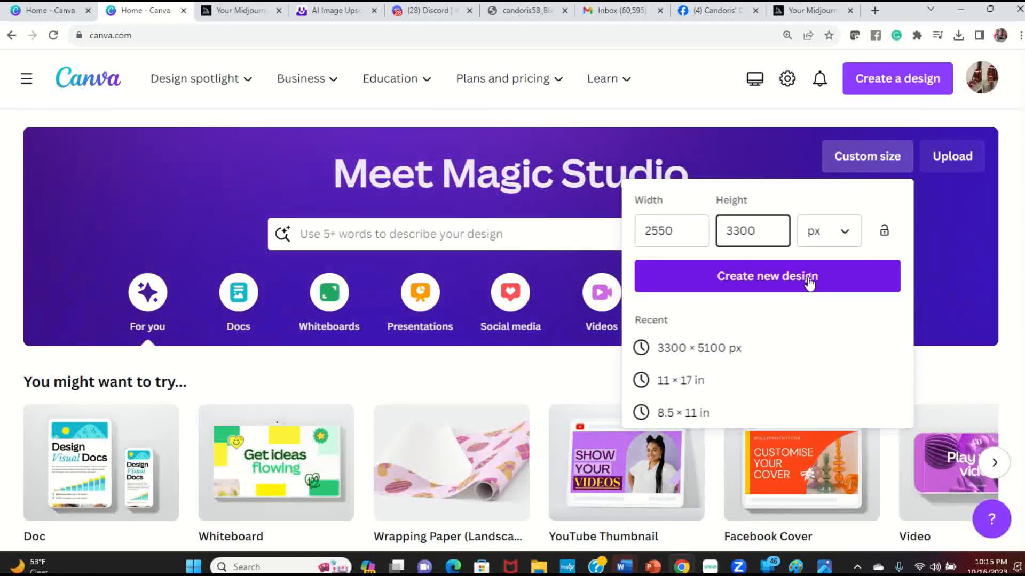
left_click(805, 278)
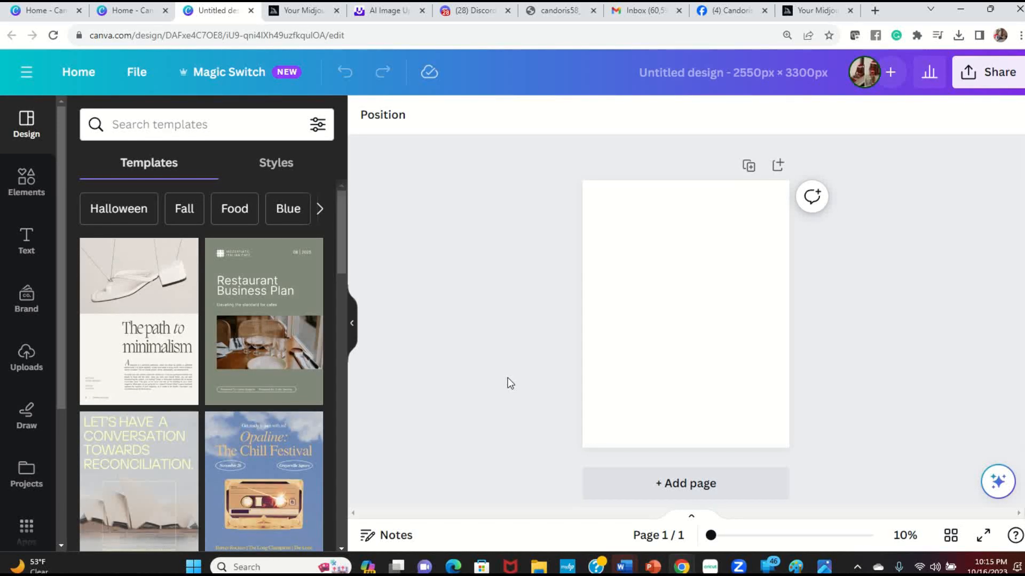
- Add the uploaded green Christmas tree pattern with the single girl in a red headband to the blank page
left_click(26, 356)
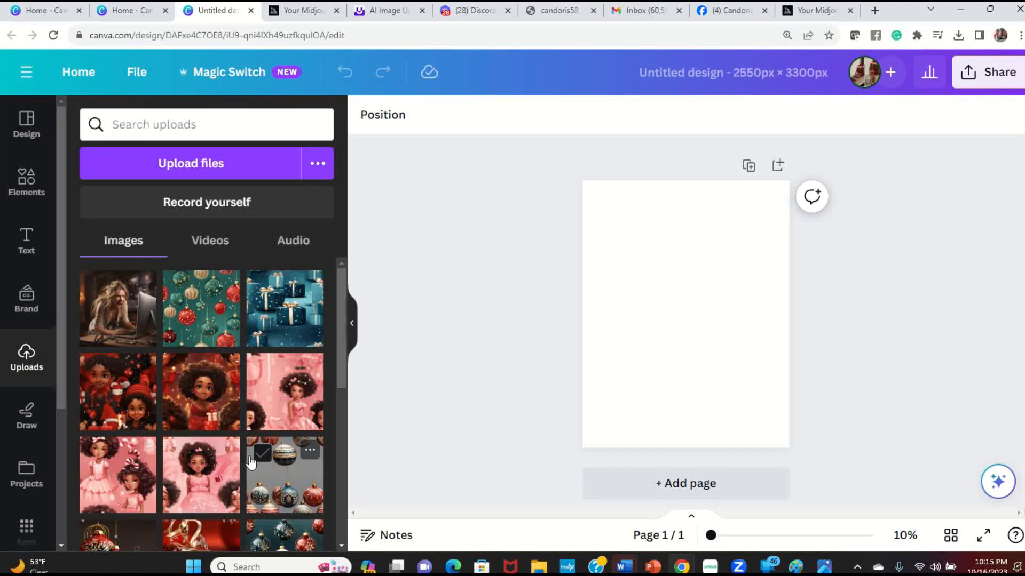
scroll(251, 462, "down", 3)
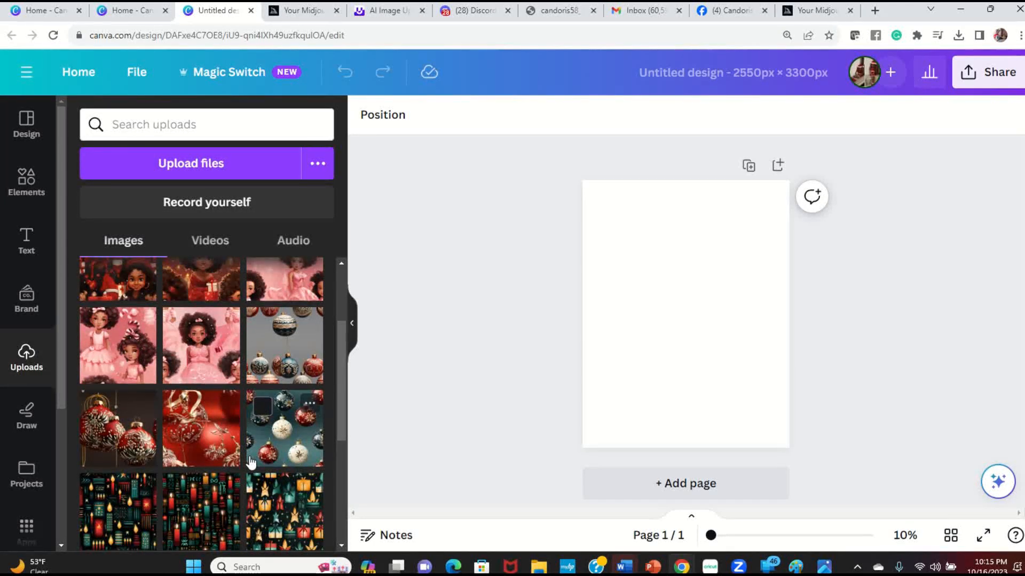
scroll(250, 462, "down", 5)
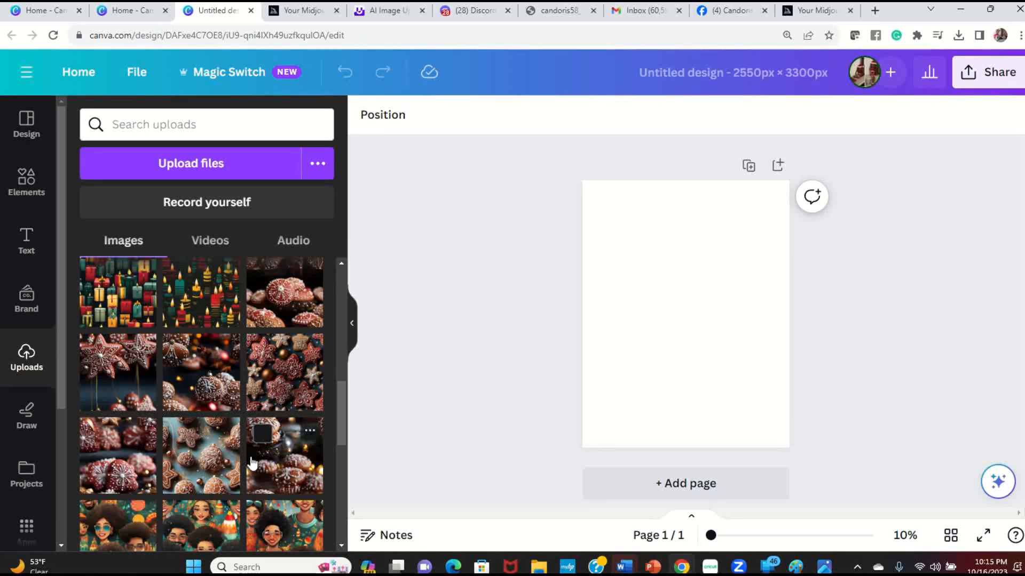
scroll(205, 370, "down", 3)
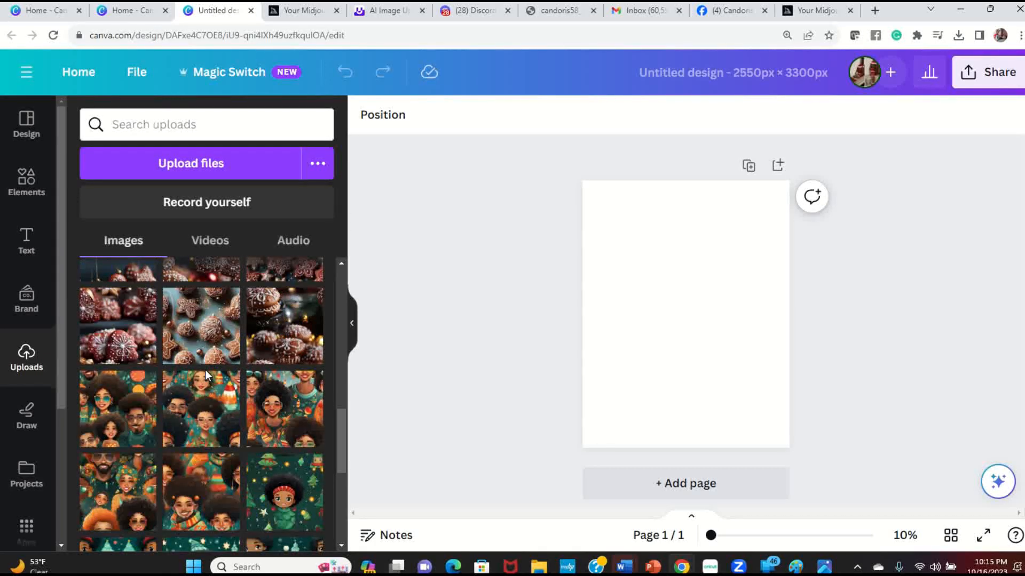
scroll(205, 370, "down", 3)
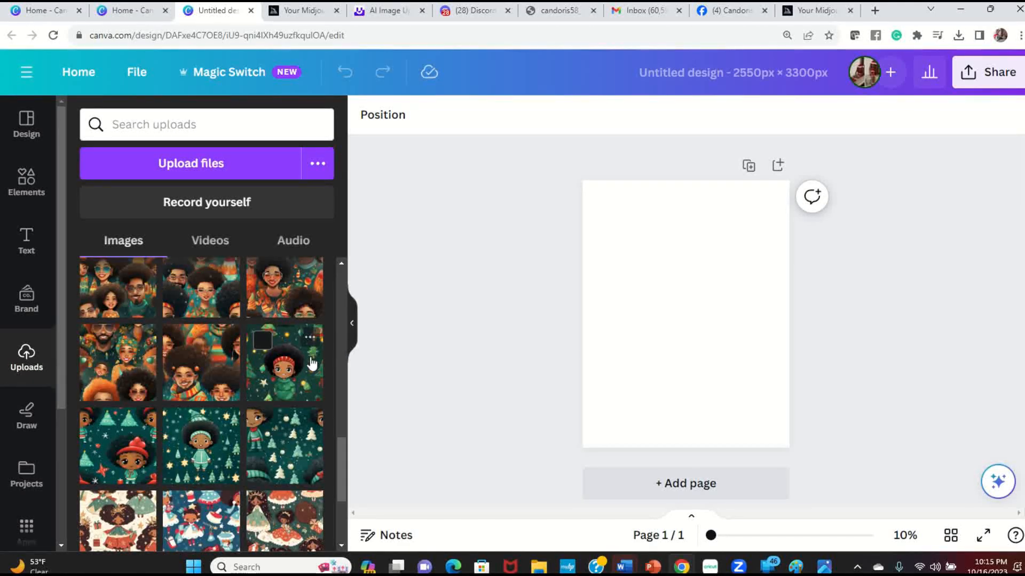
left_click(296, 369)
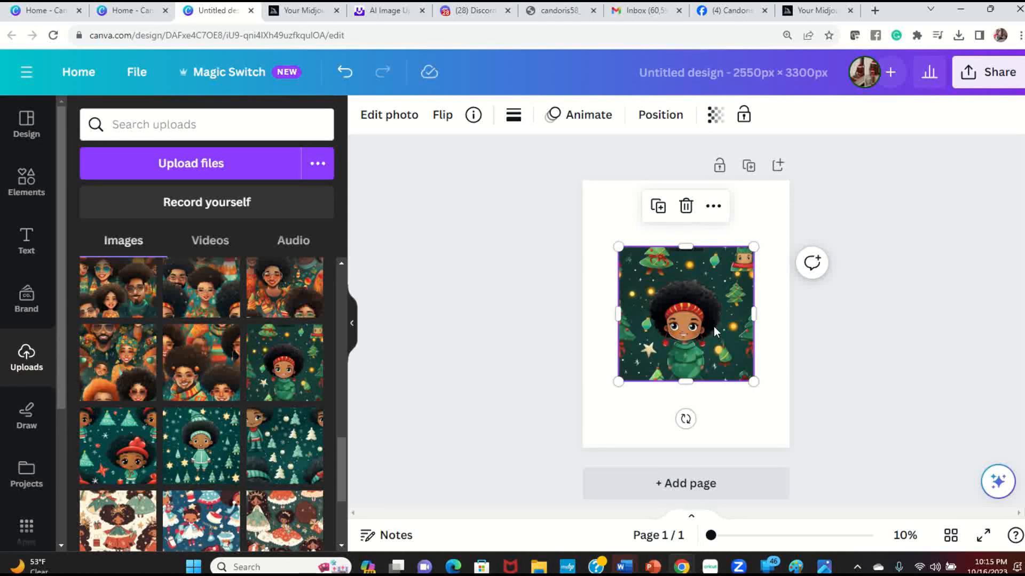
- Align the pattern image with the page's top-left corner and shrink it to a tile about one fifth of the page width
left_click_drag(690, 335, 659, 272)
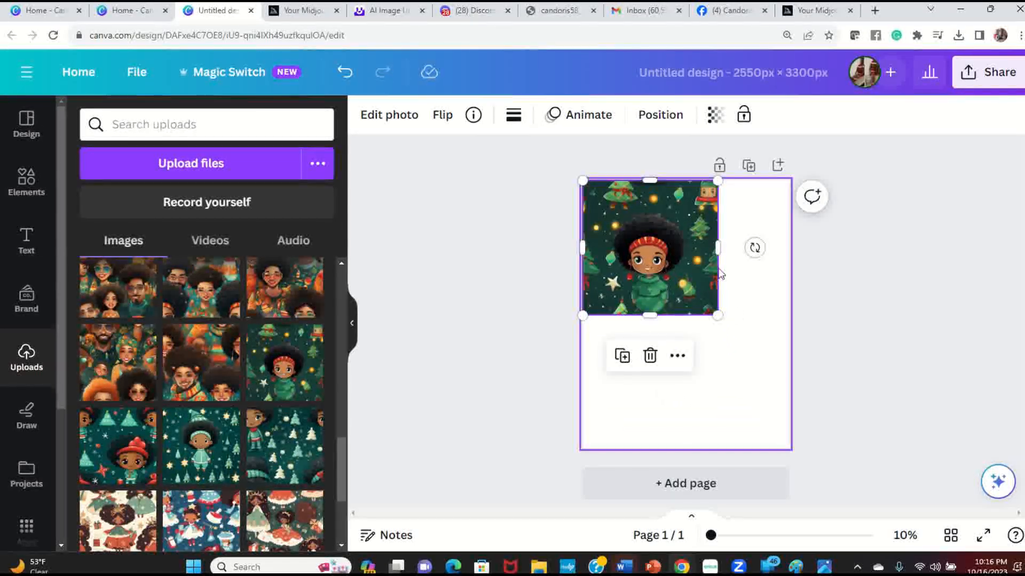
left_click_drag(718, 315, 617, 229)
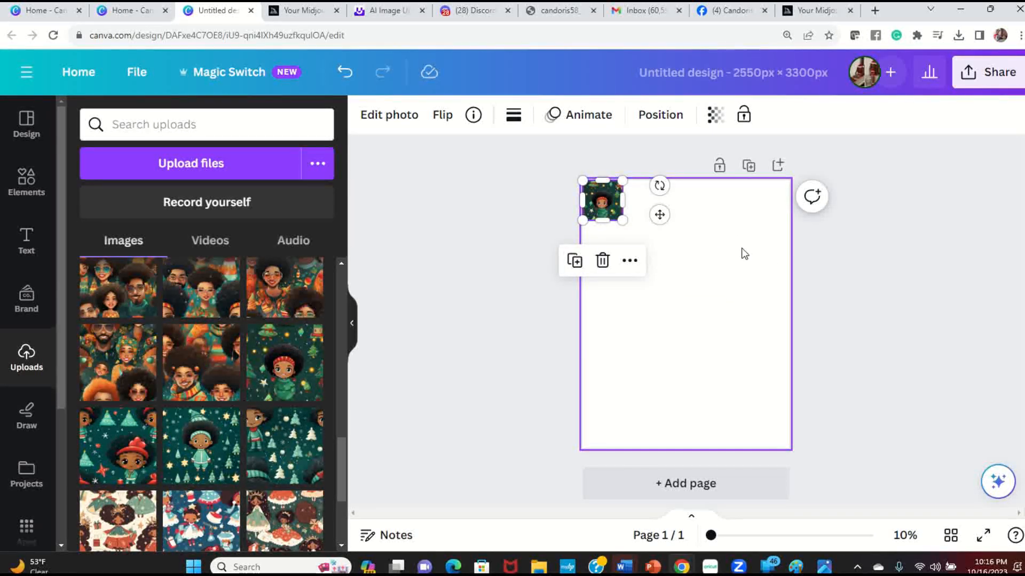
left_click(678, 298)
- Duplicate the corner tile and place the copy flush against its right side along the page's top edge
left_click(604, 198)
right_click(605, 198)
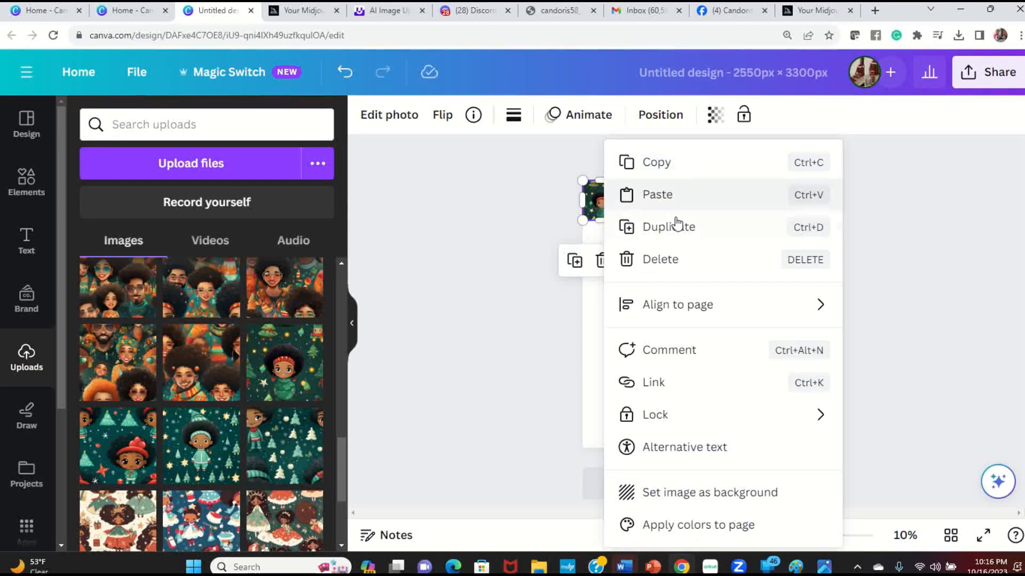
left_click(685, 234)
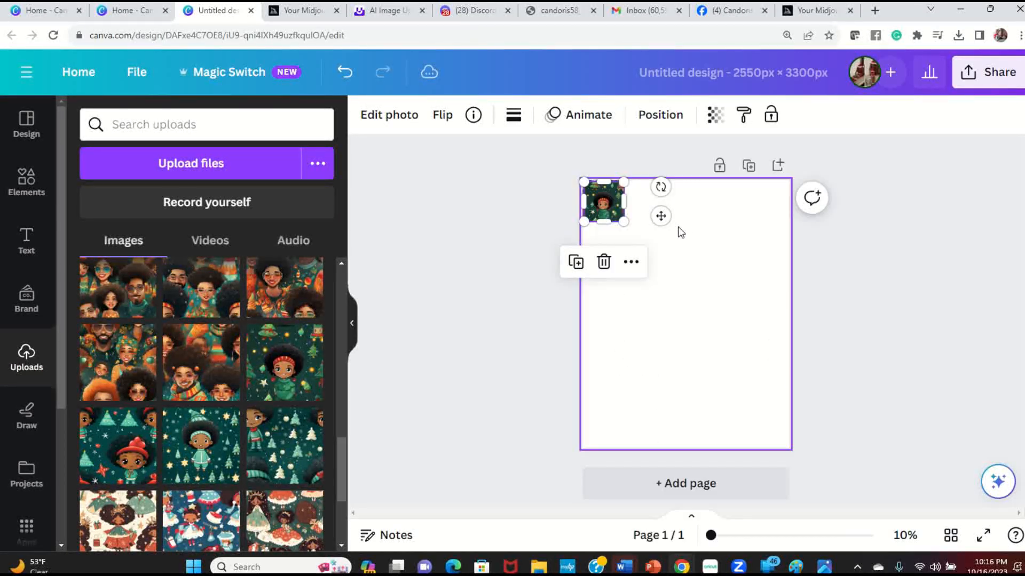
left_click_drag(608, 208, 652, 207)
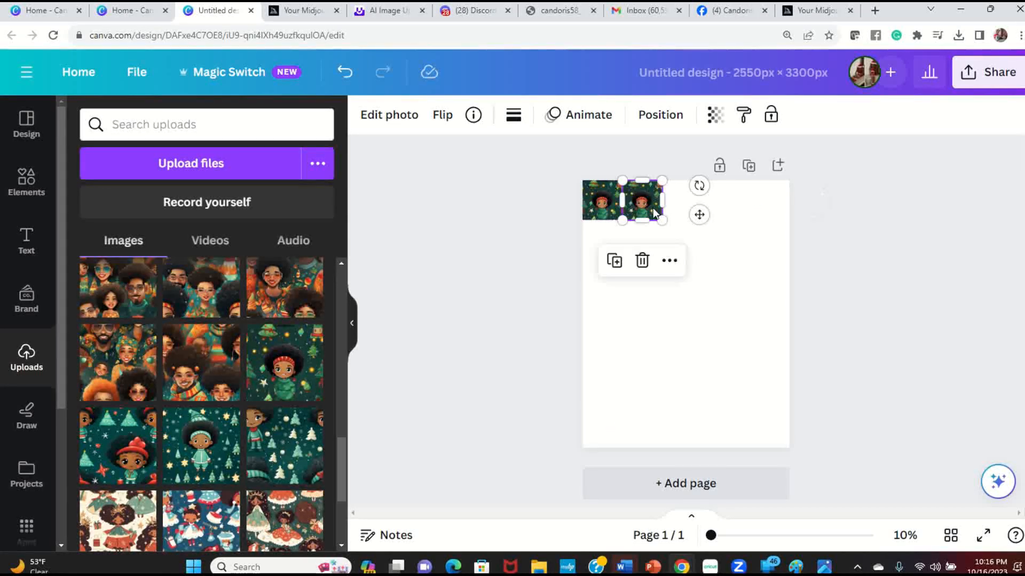
- Duplicate the last tile four more times so the top row runs past the page's right edge
right_click(647, 211)
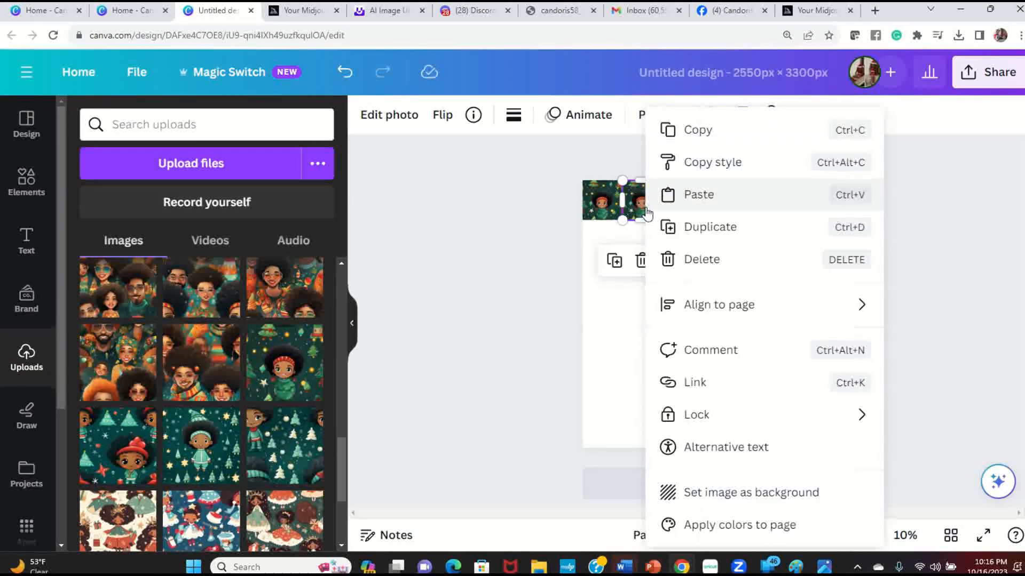
left_click(690, 227)
right_click(689, 207)
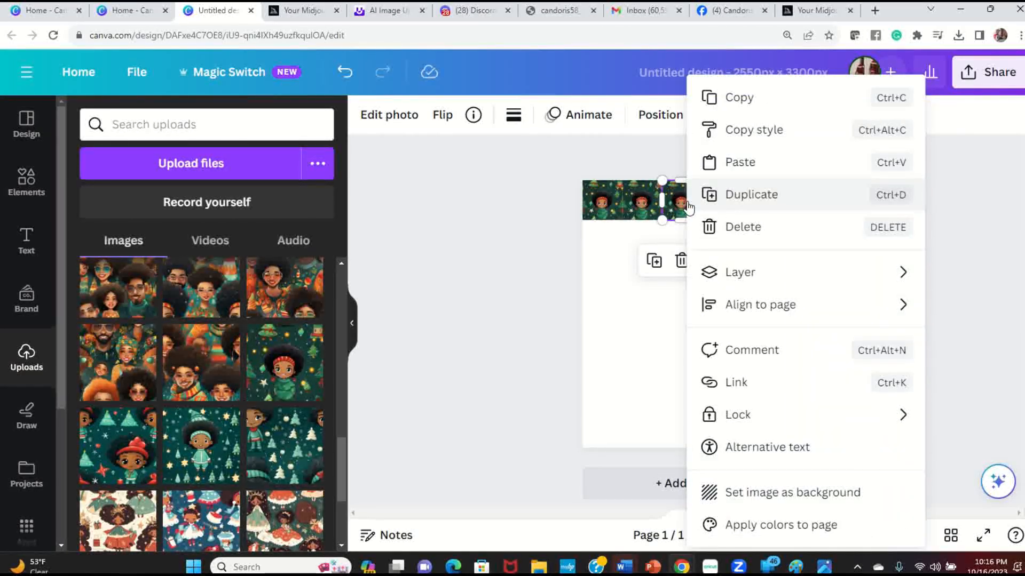
left_click(754, 205)
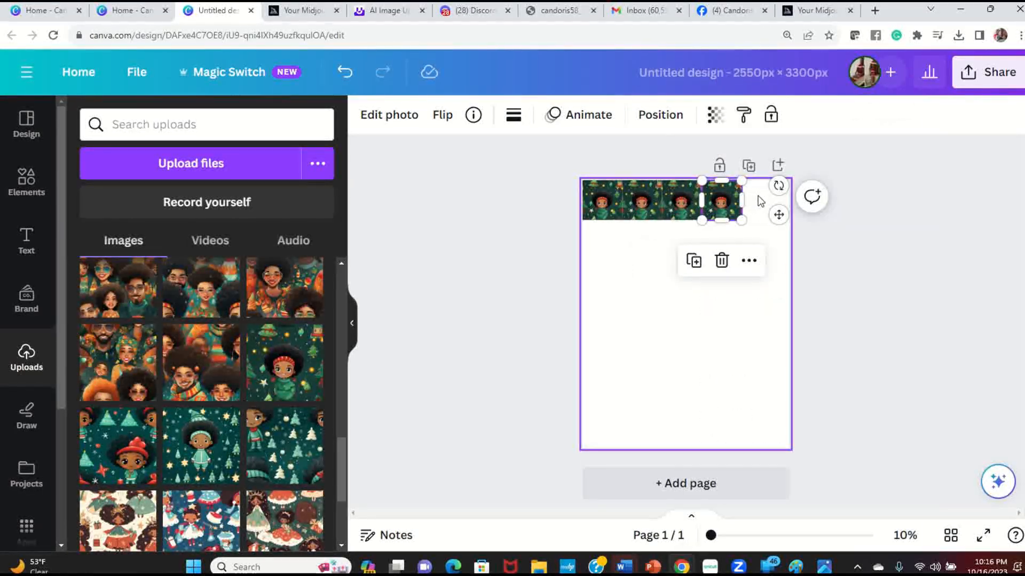
right_click(723, 203)
left_click(787, 212)
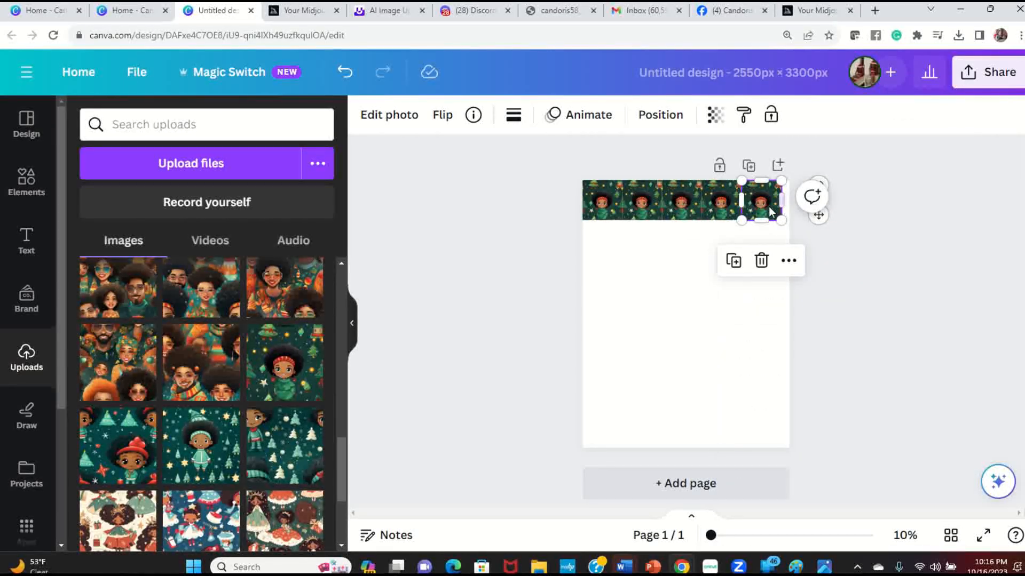
right_click(769, 210)
left_click(853, 201)
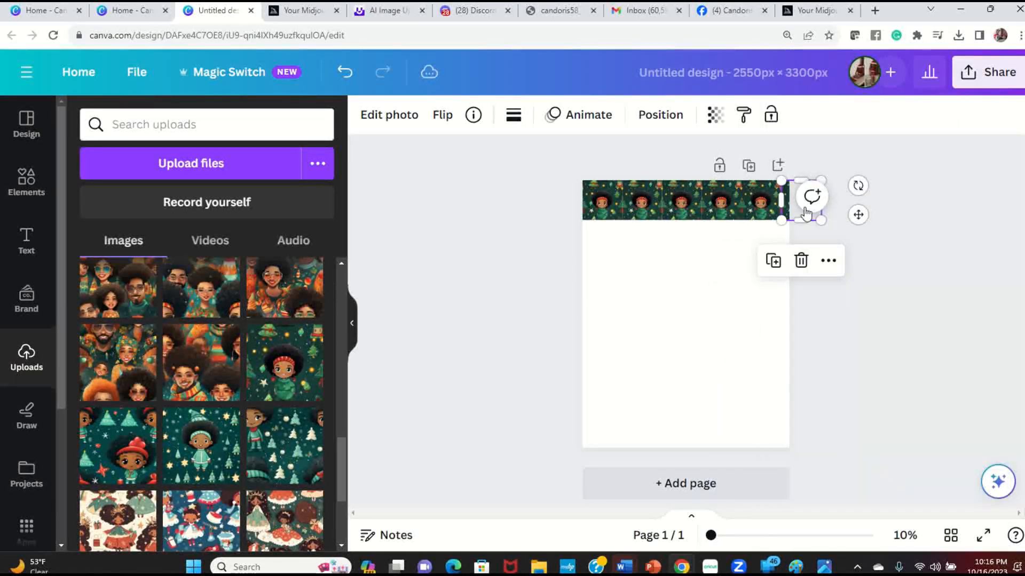
- Set the page background to the dark green from the pattern's photo colors
left_click(744, 291)
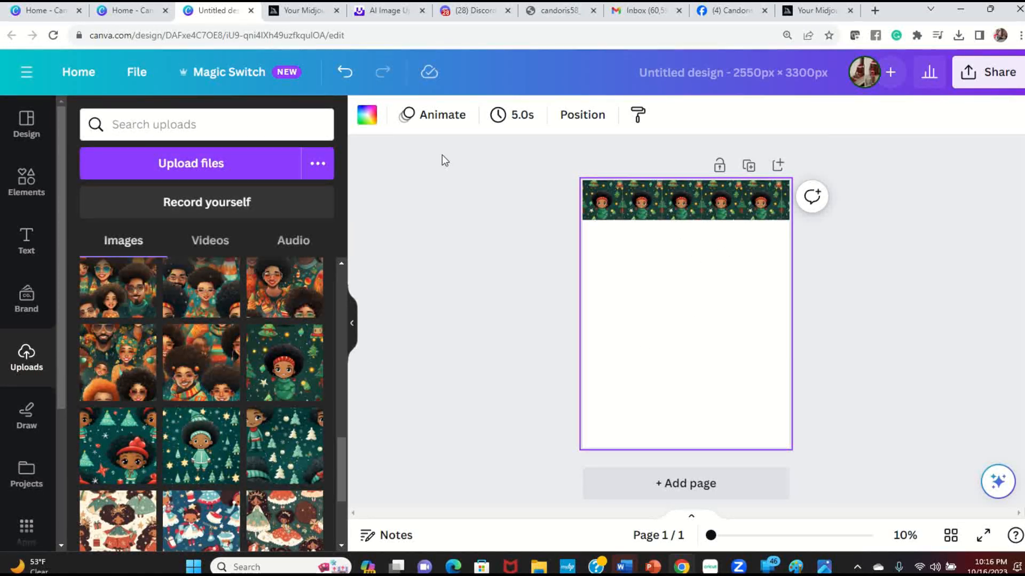
left_click(379, 123)
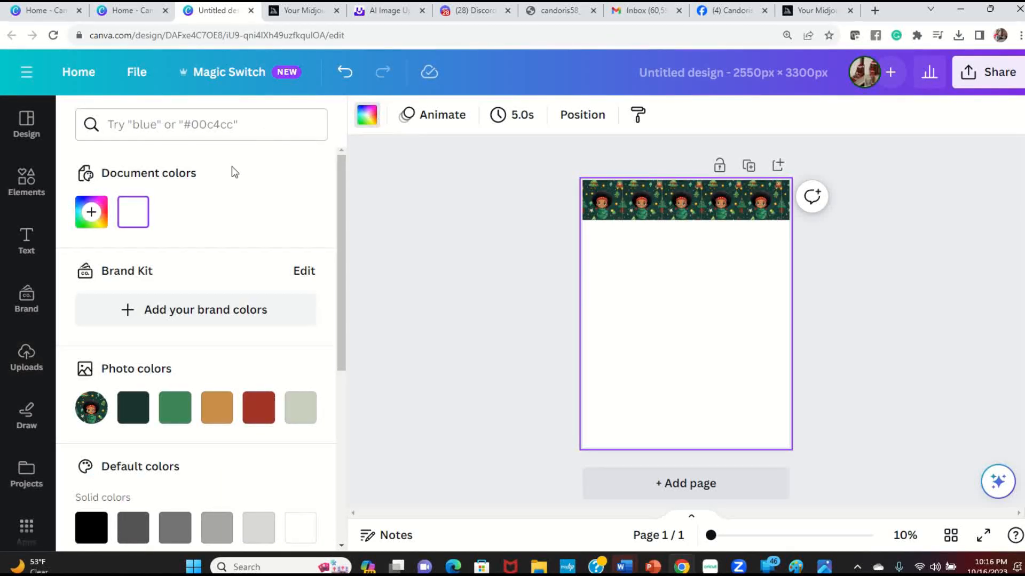
left_click(133, 407)
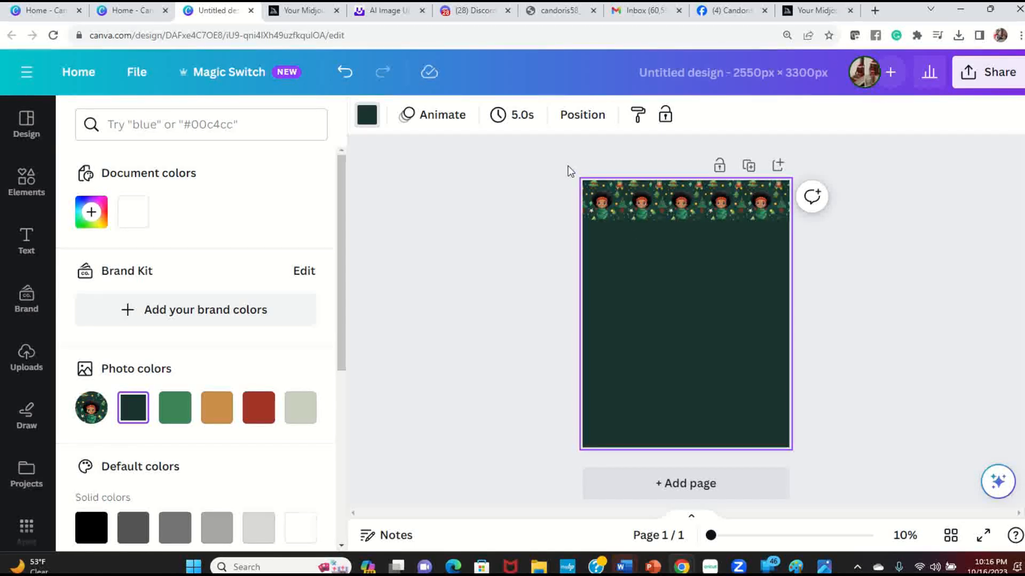
- Try to shrink the overhanging last tile of the top row so it fits the page's right edge
left_click_drag(576, 164, 768, 221)
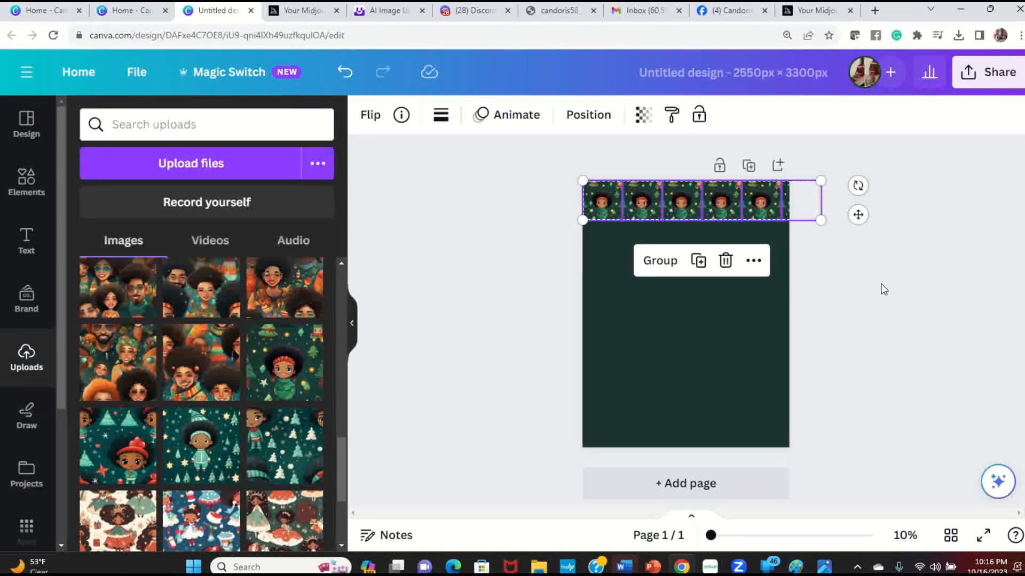
left_click(804, 216)
left_click(787, 212)
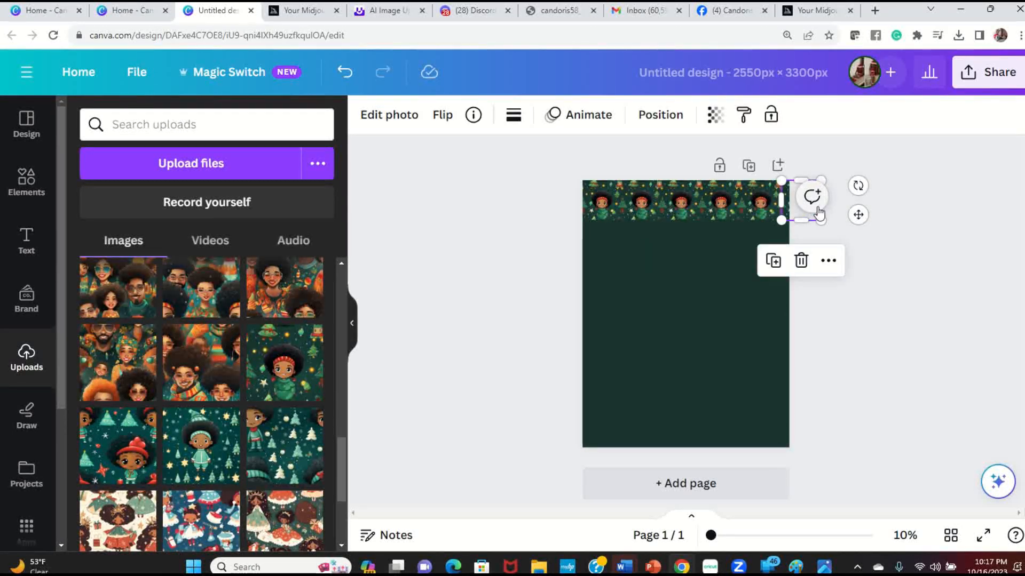
mouse_move(821, 219)
left_mouse_down()
mouse_move(799, 210)
mouse_move(806, 230)
left_mouse_up()
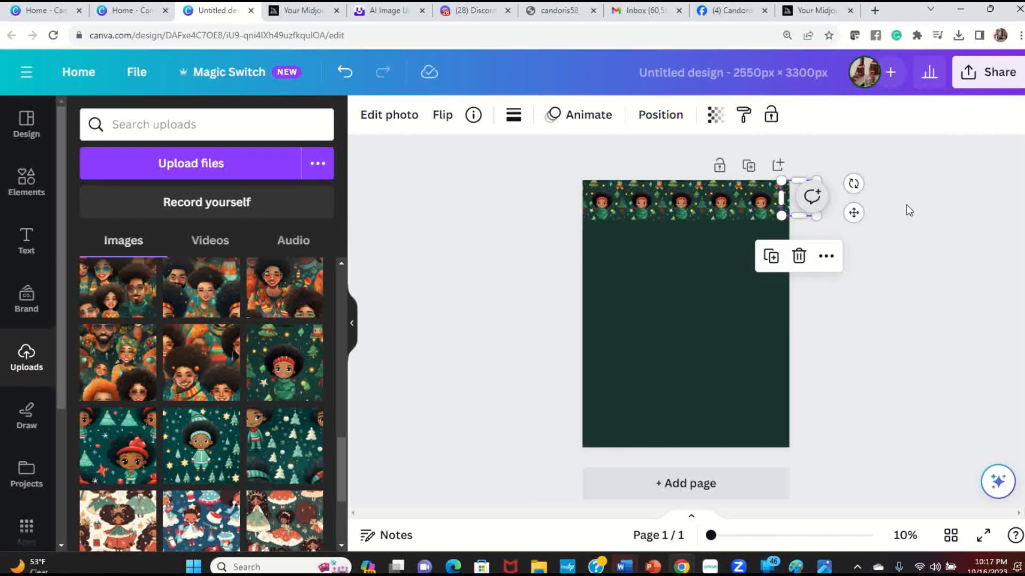
left_click_drag(818, 183, 788, 160)
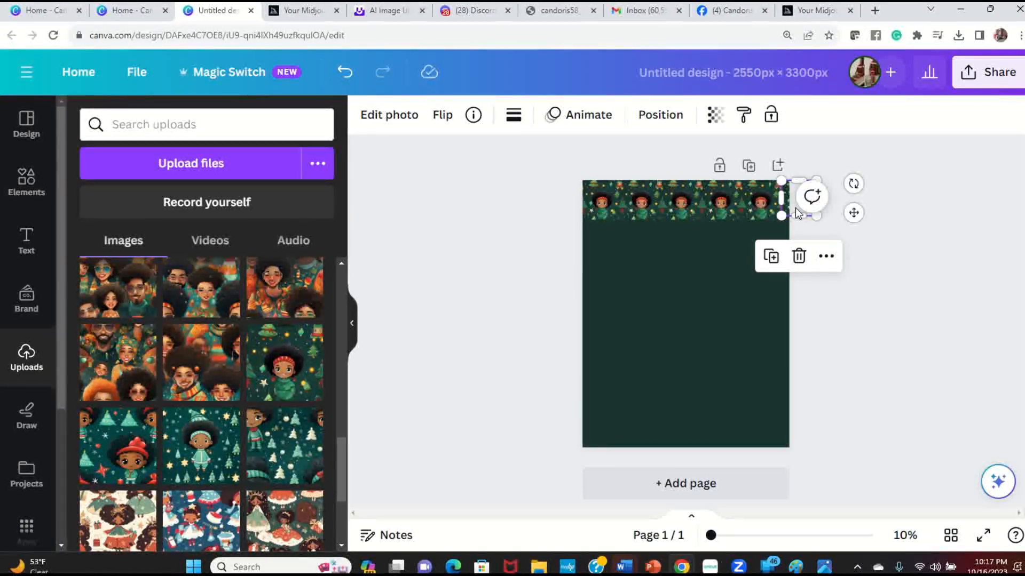
left_click(880, 316)
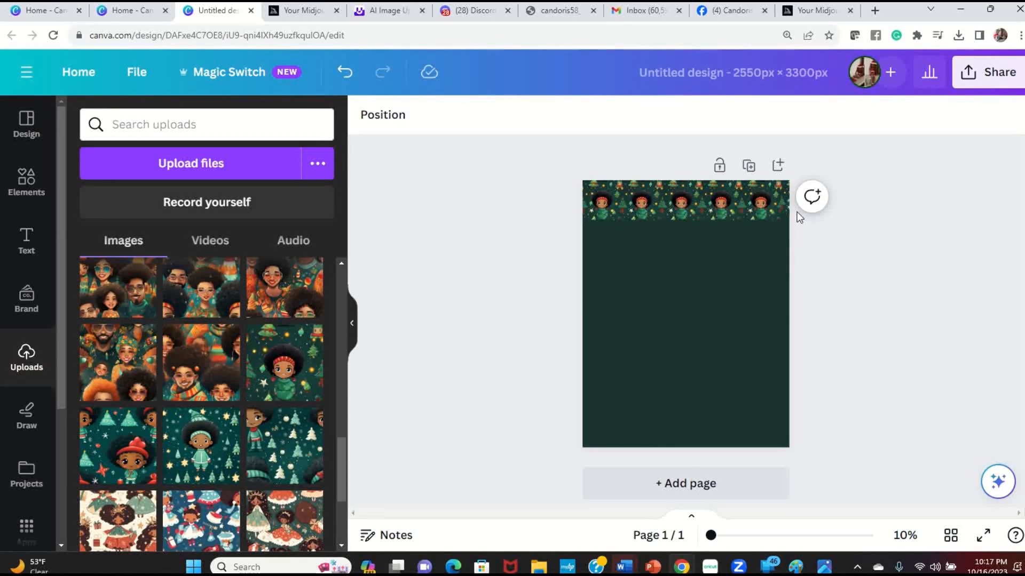
- Move the overhanging tile down, clear of the top row, to reach its resize handles
left_click_drag(799, 205, 783, 249)
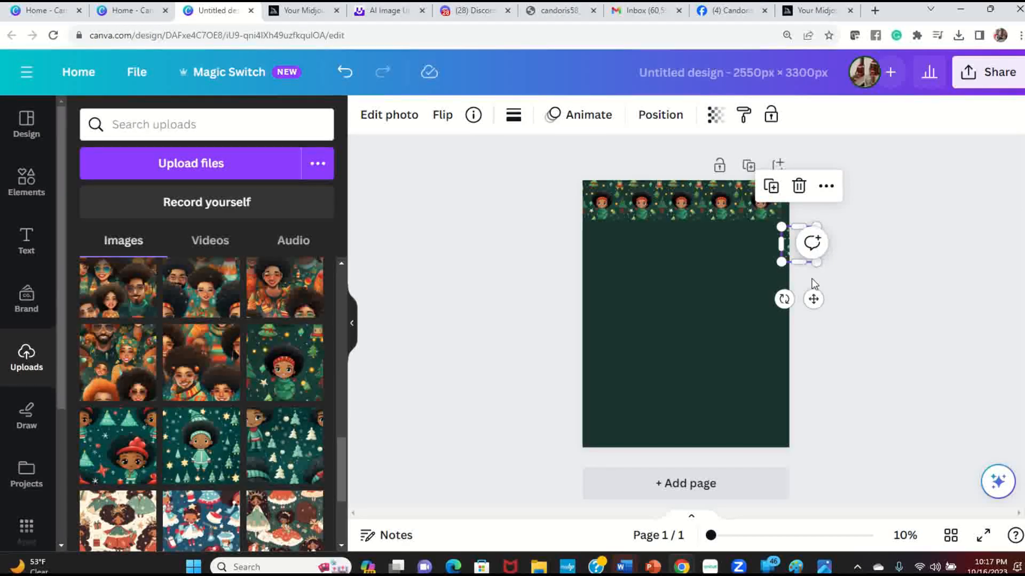
left_click(820, 255)
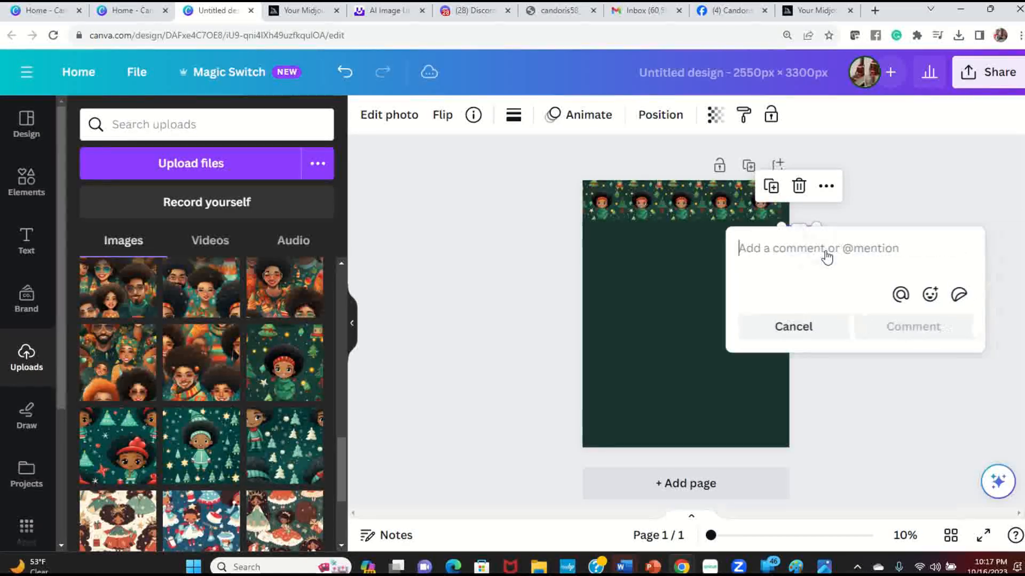
left_click(805, 327)
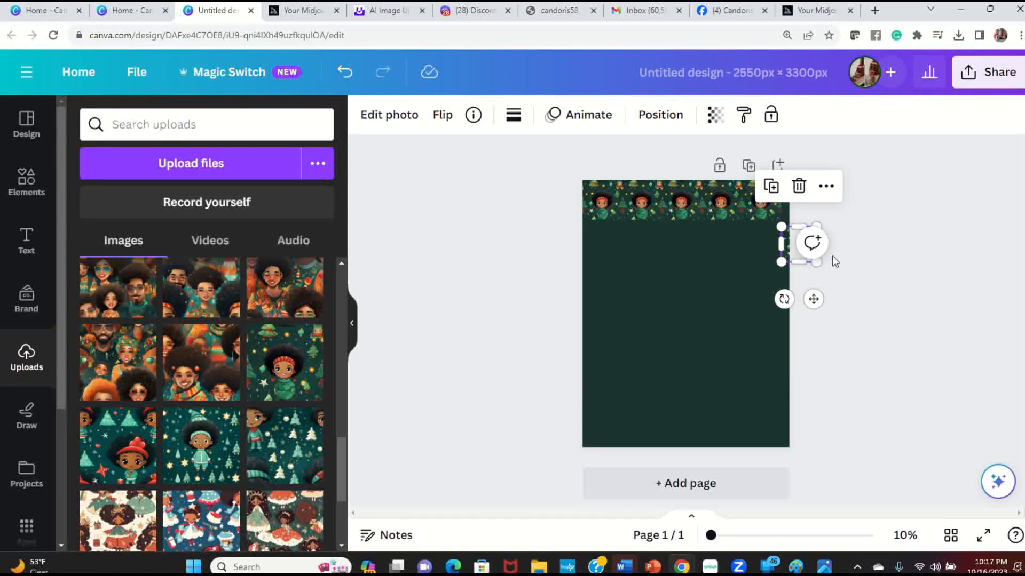
left_click(873, 286)
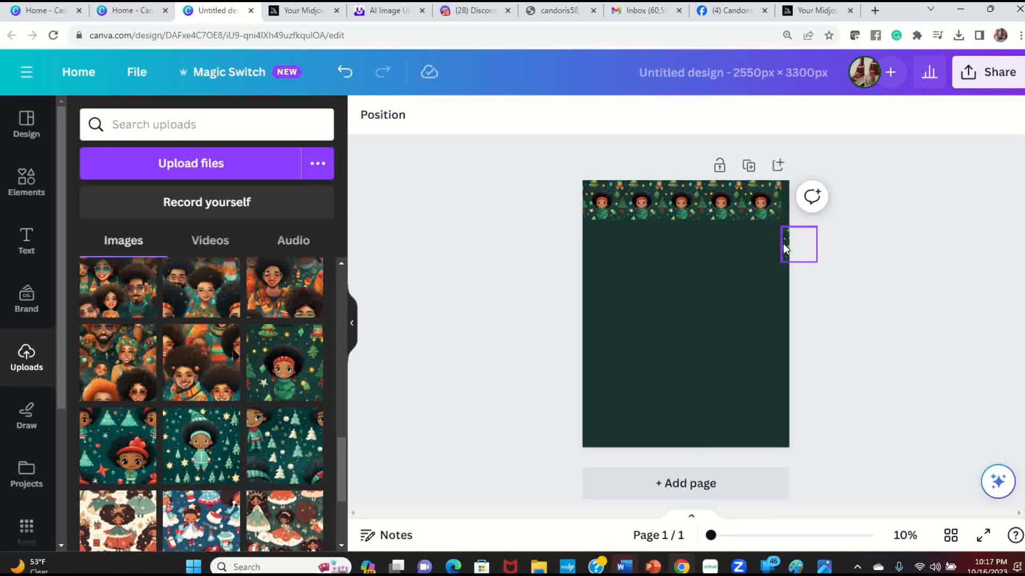
- Narrow the overhanging tile and return it flush to the end of the top row
left_click(784, 248)
left_click_drag(819, 262, 790, 273)
left_click_drag(788, 239, 800, 199)
left_click(818, 230)
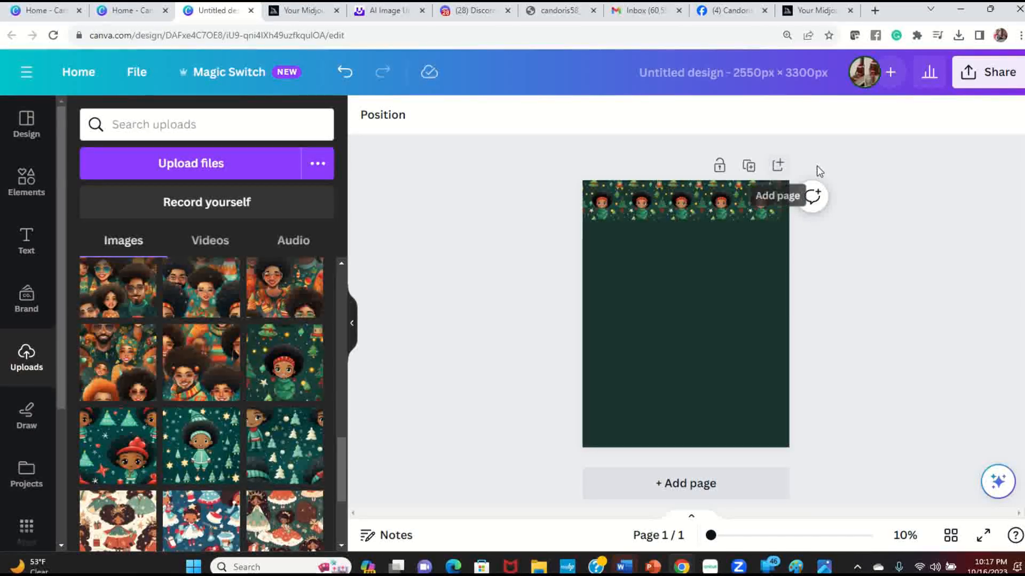
left_click_drag(798, 167, 888, 291)
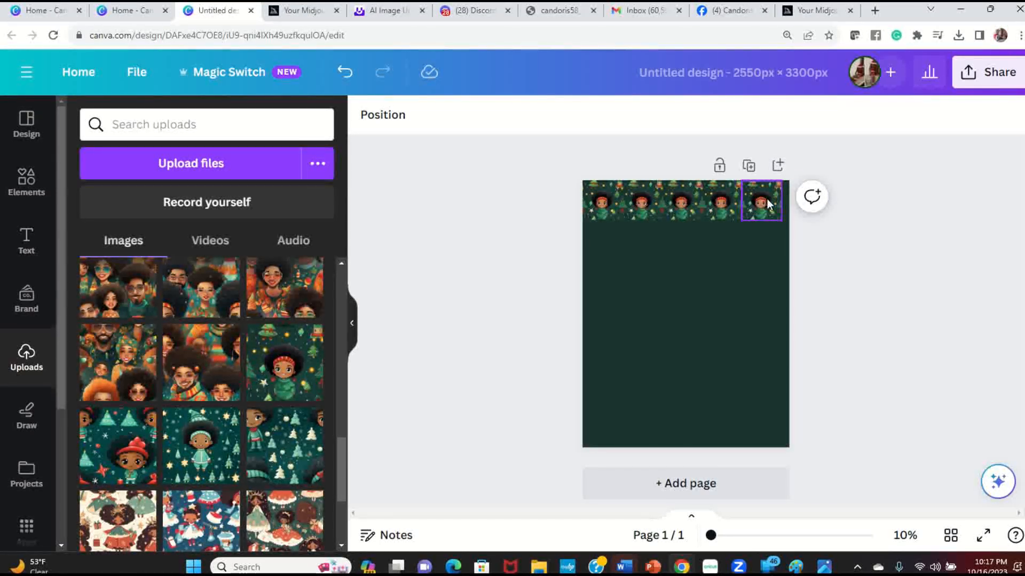
left_click(345, 75)
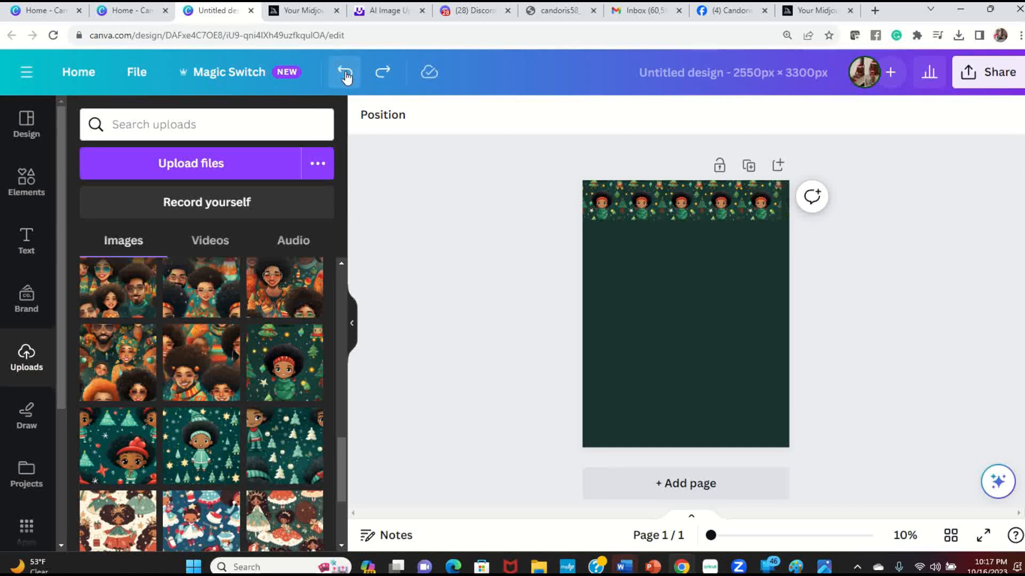
left_click(789, 208)
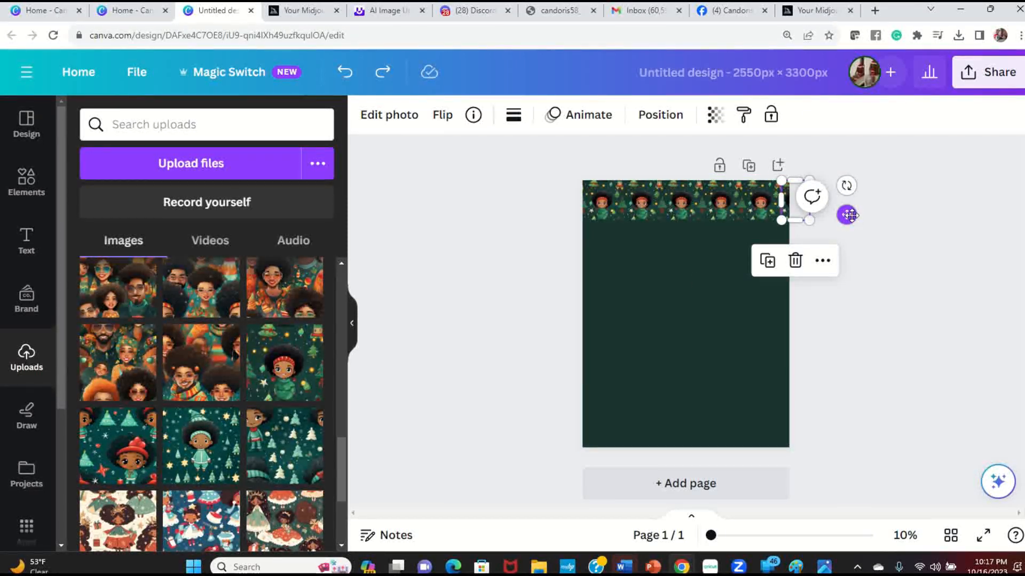
left_click_drag(849, 215, 899, 242)
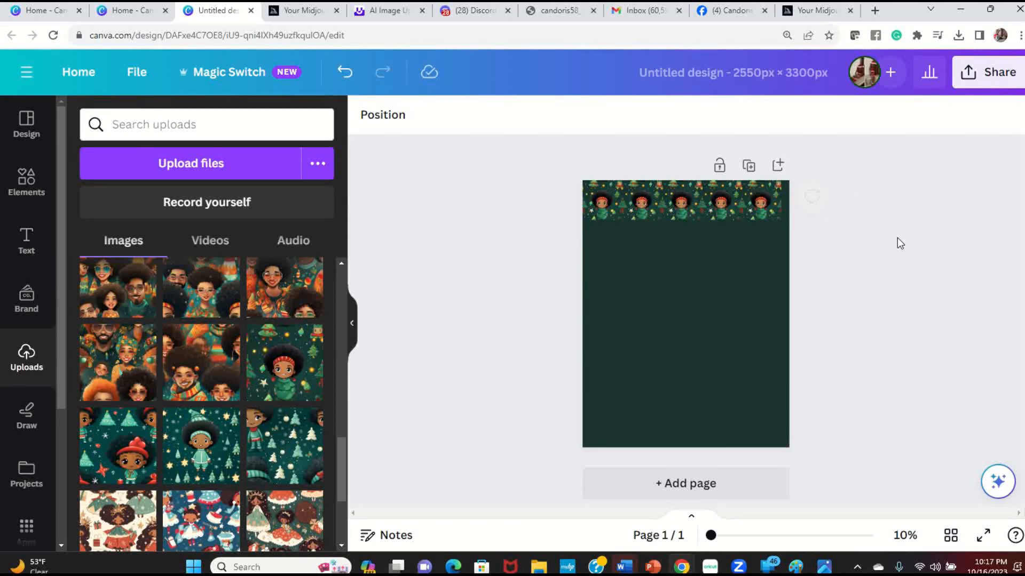
left_click(346, 72)
- Duplicate the whole top row of tiles and place the copy flush beneath it as the second row
left_click_drag(552, 168, 804, 228)
right_click(734, 214)
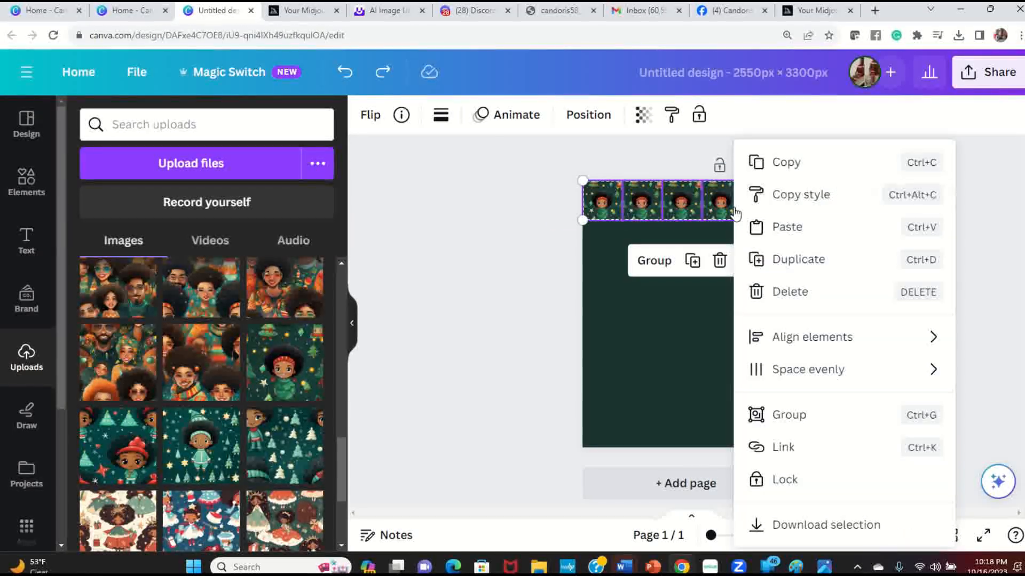
left_click(828, 262)
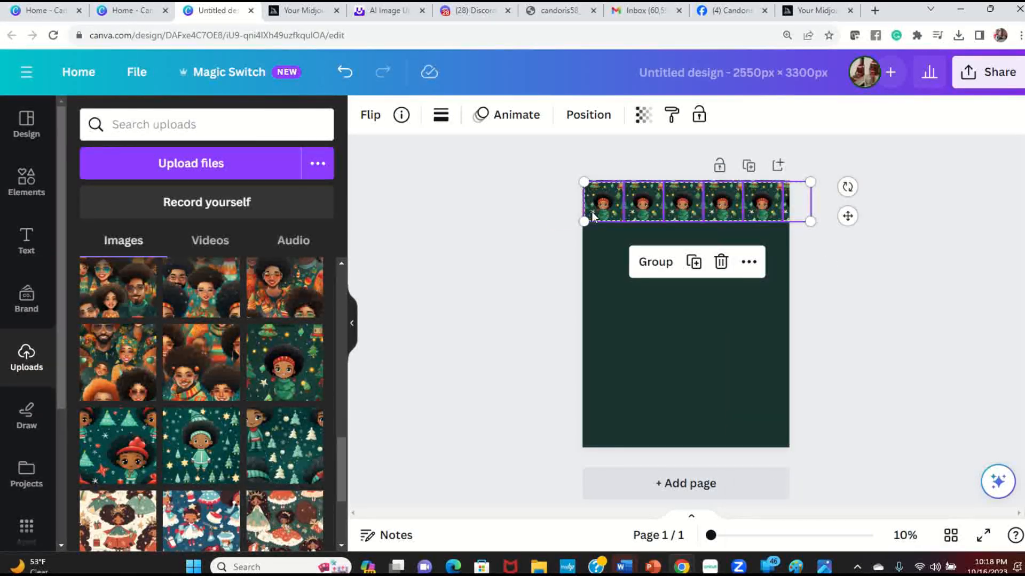
left_click_drag(628, 207, 626, 244)
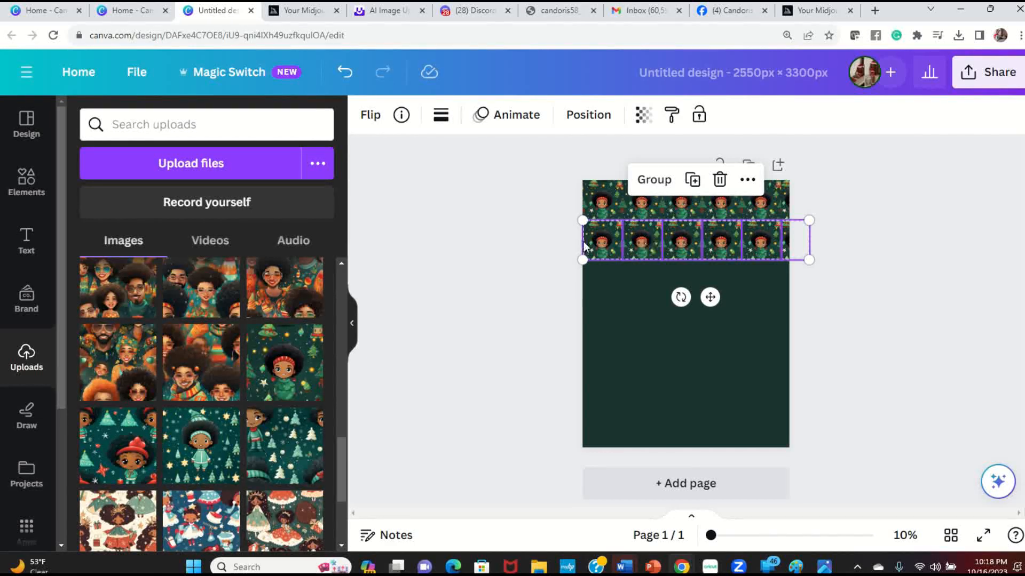
- Duplicate the tile row five more times, each directly below the last, until the page is covered to its bottom edge
right_click(650, 246)
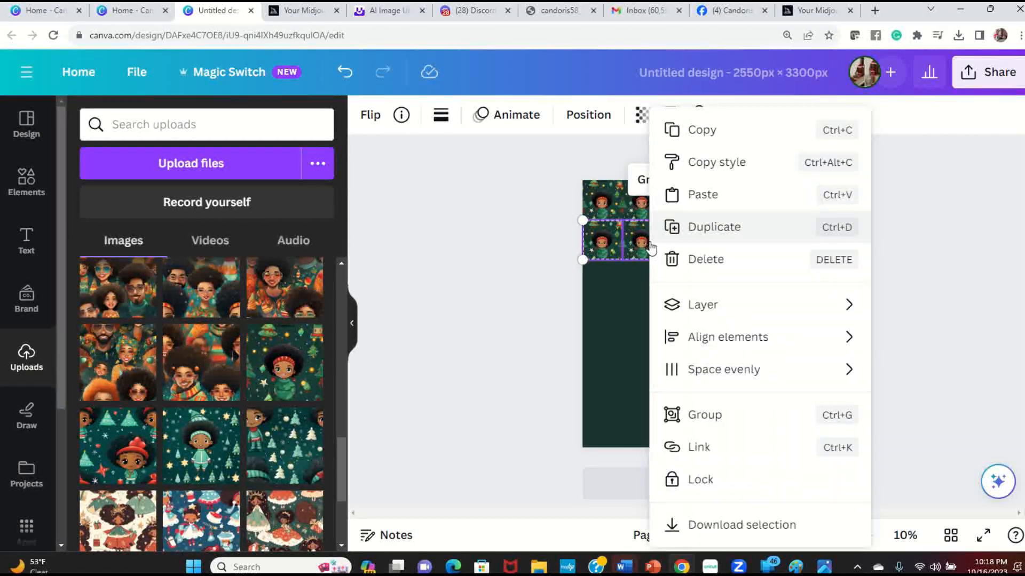
left_click(703, 232)
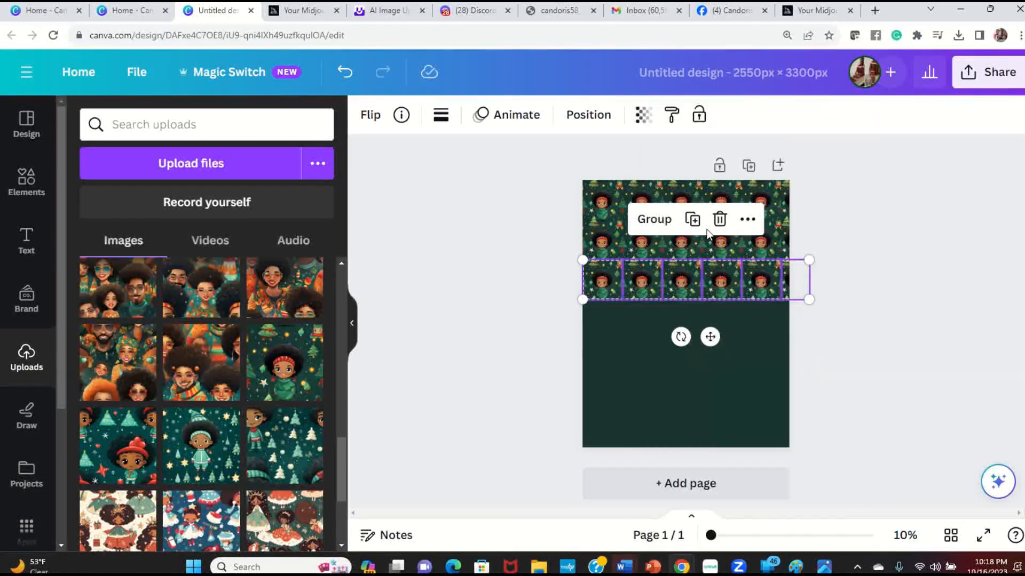
right_click(691, 279)
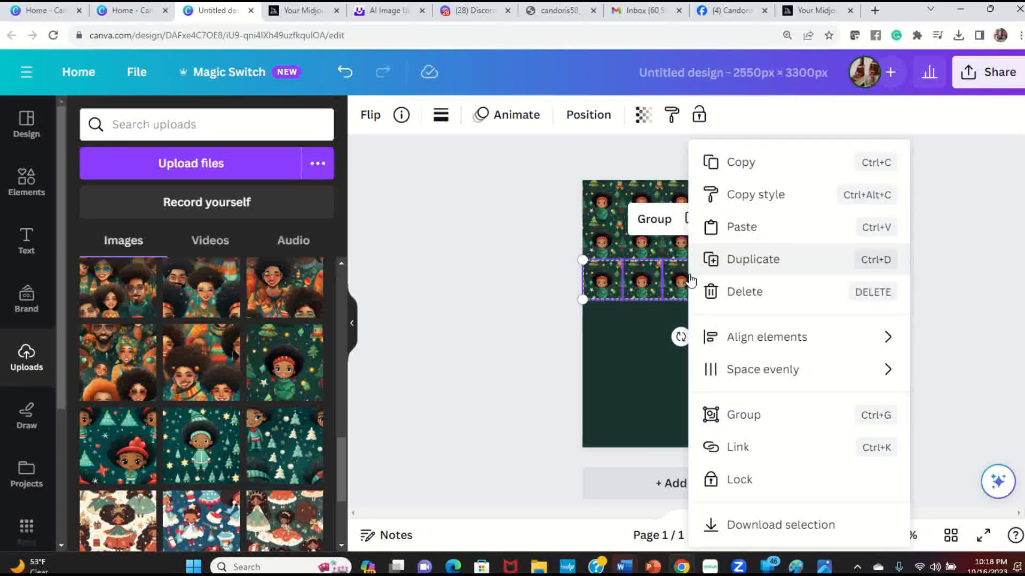
left_click(739, 257)
right_click(692, 321)
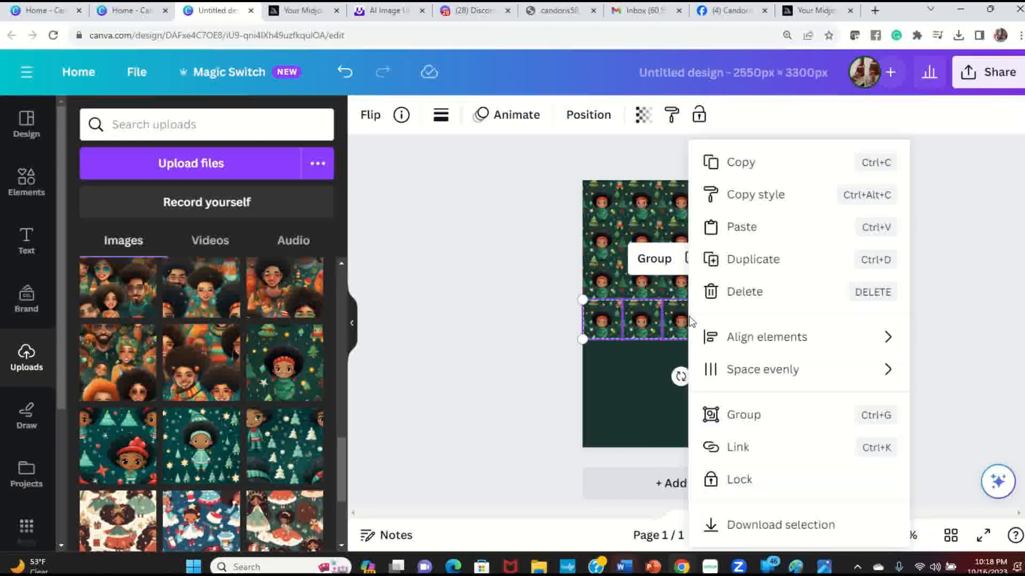
left_click(762, 260)
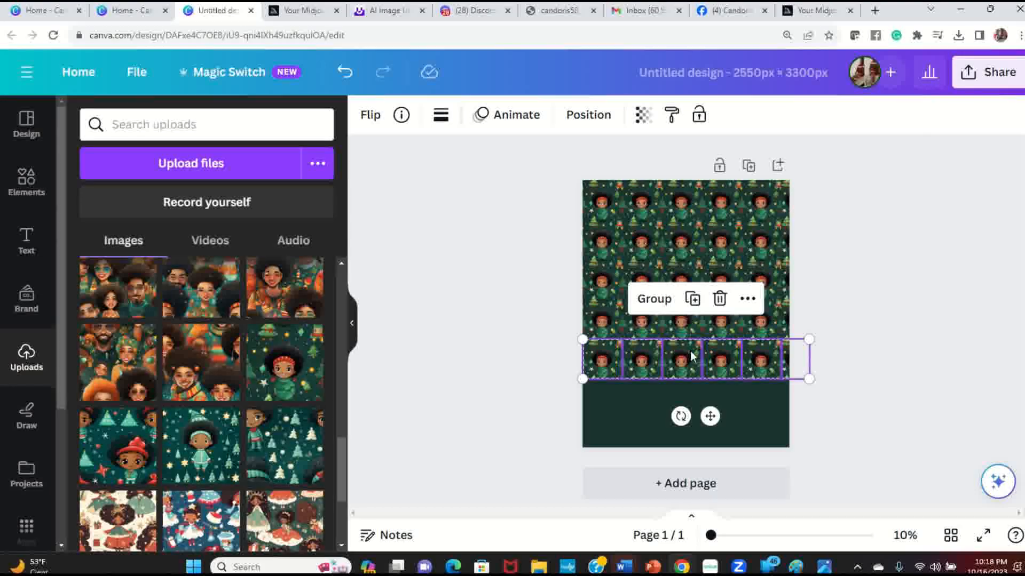
right_click(693, 357)
left_click(753, 260)
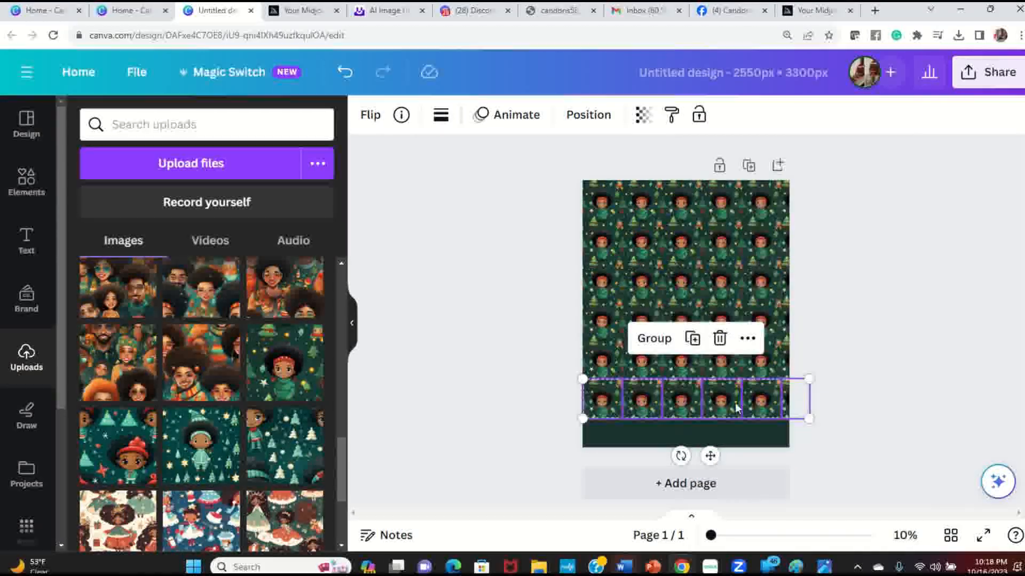
right_click(722, 406)
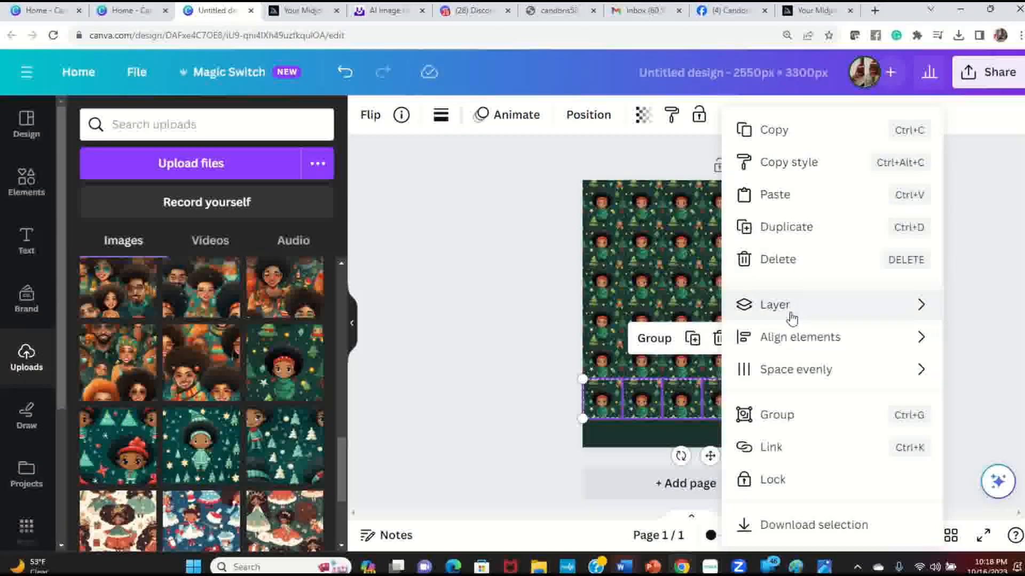
left_click(802, 231)
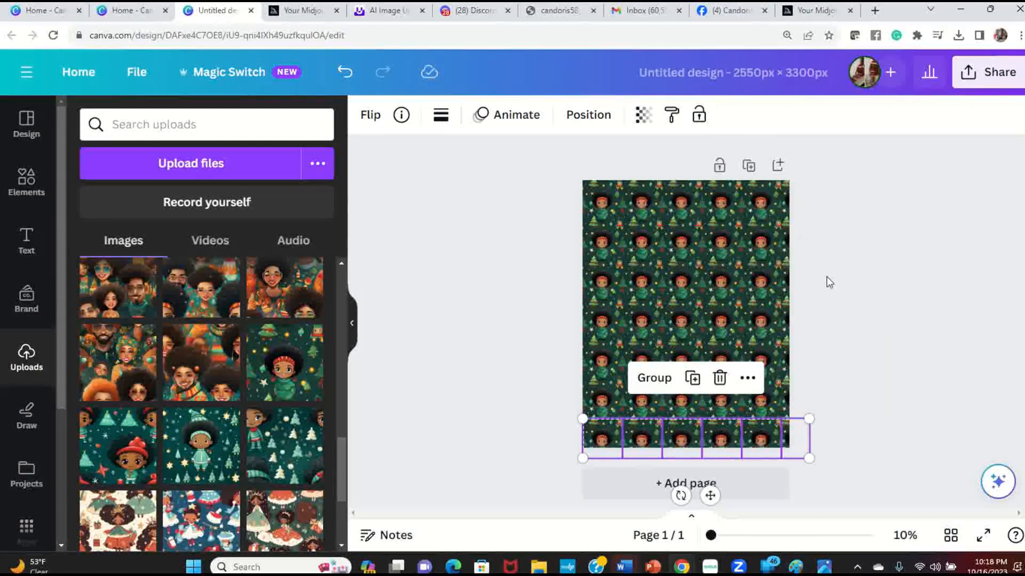
left_click(852, 322)
- Crop the bottom-row tiles so their lower edges end at the page's bottom edge
left_click(598, 440)
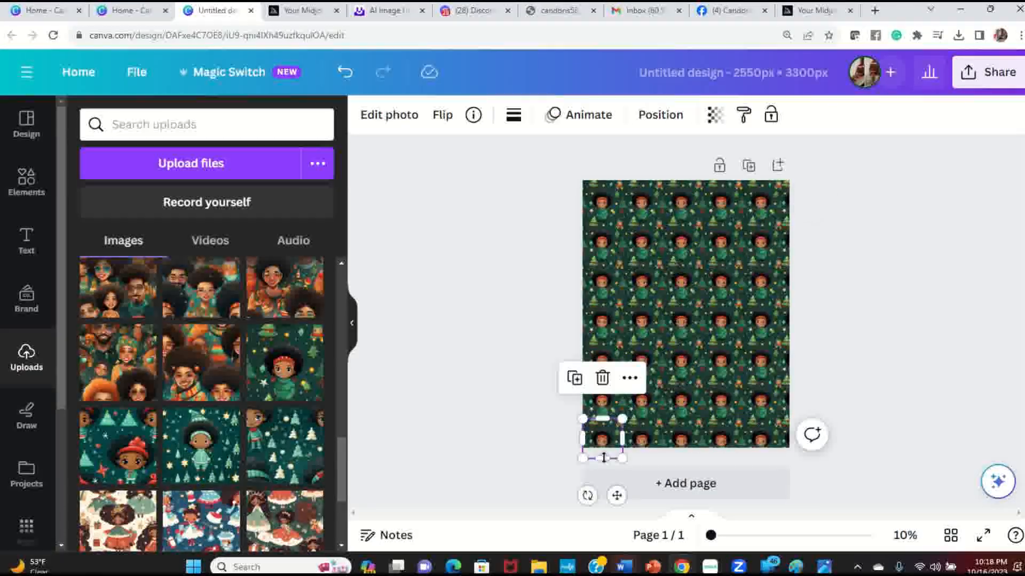
left_click(650, 446)
left_click_drag(644, 460, 761, 448)
left_click(683, 446)
left_click(722, 440)
left_click(764, 449)
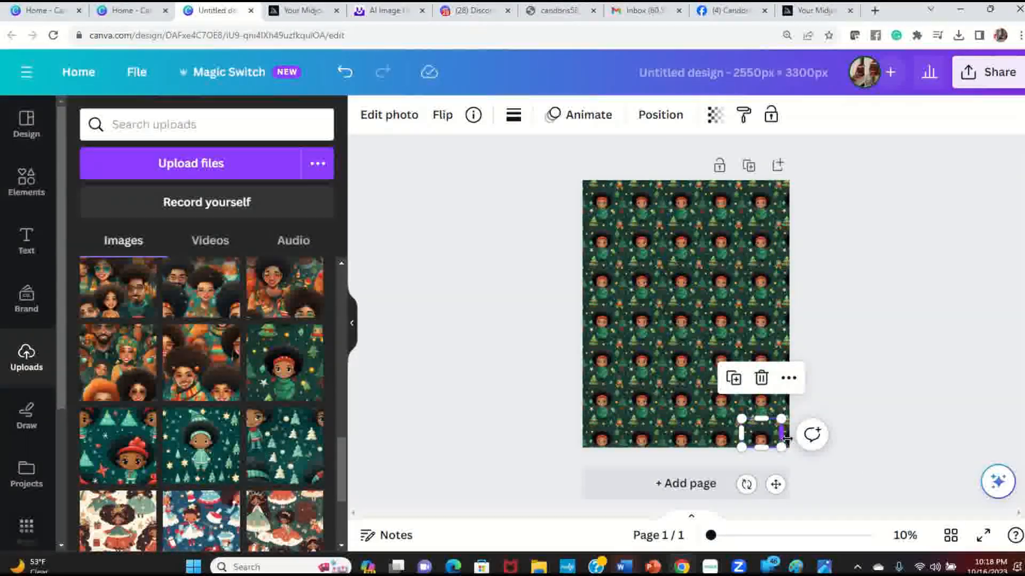
left_click(792, 445)
left_click(789, 446)
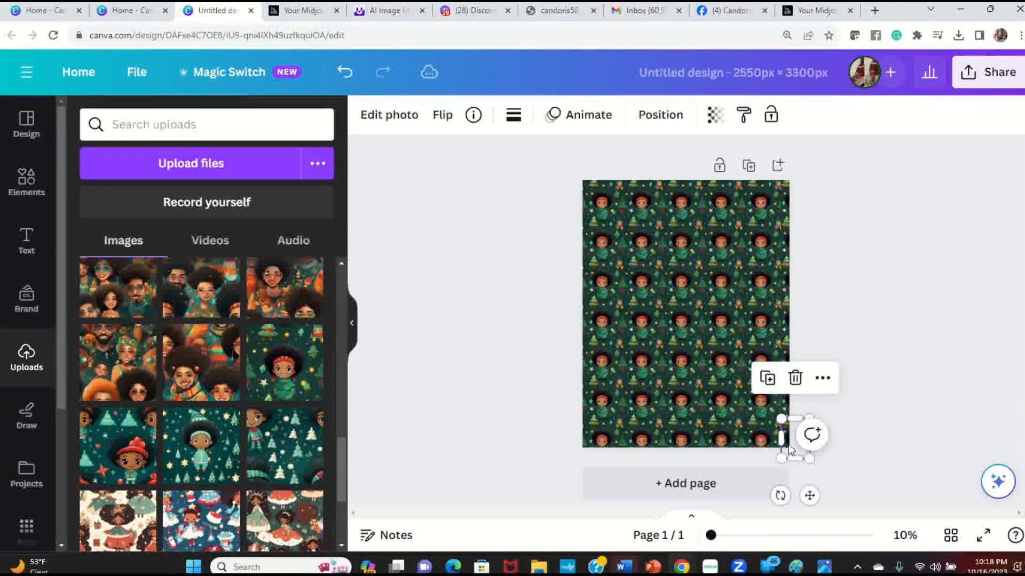
left_click_drag(794, 458, 795, 447)
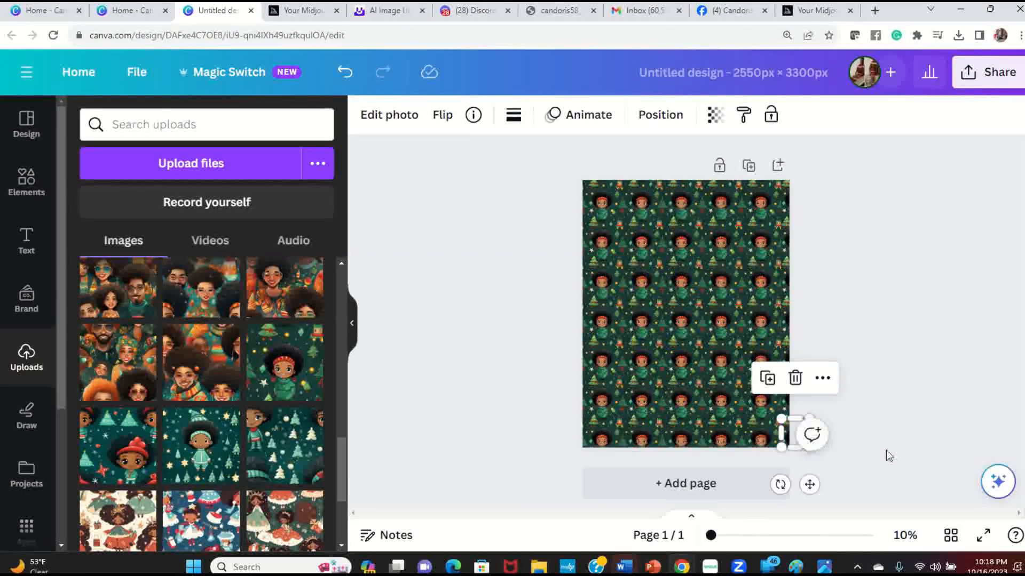
left_click(903, 437)
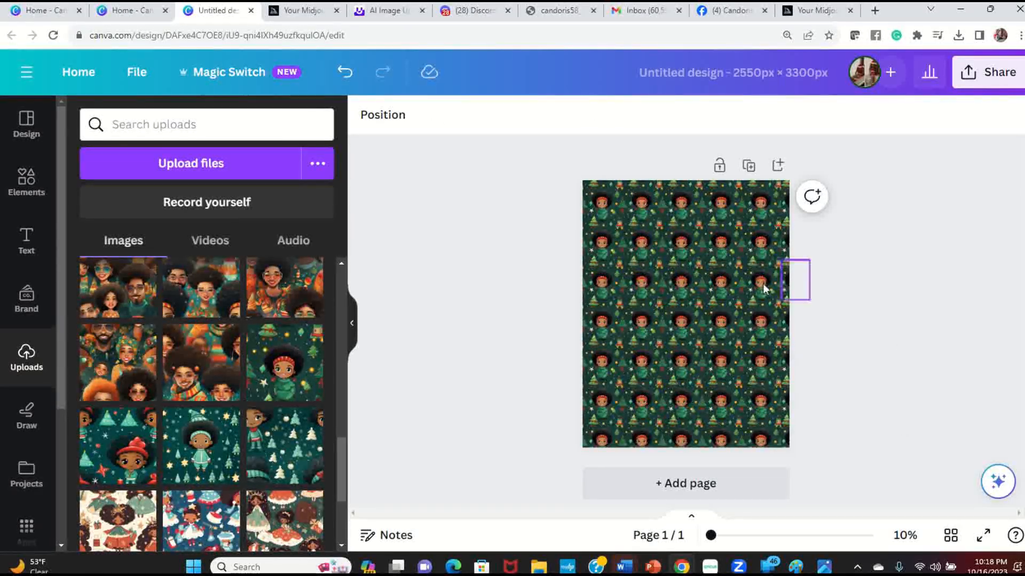
- Preview the tiled sheet in full screen and title the design "gift wrap 8.5 x 11"
left_click(983, 535)
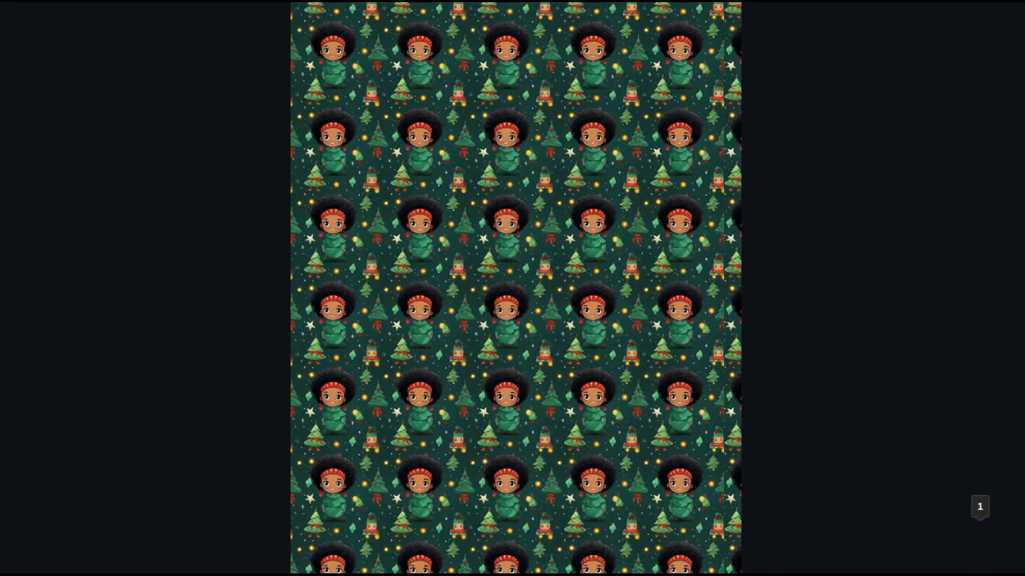
key("Escape")
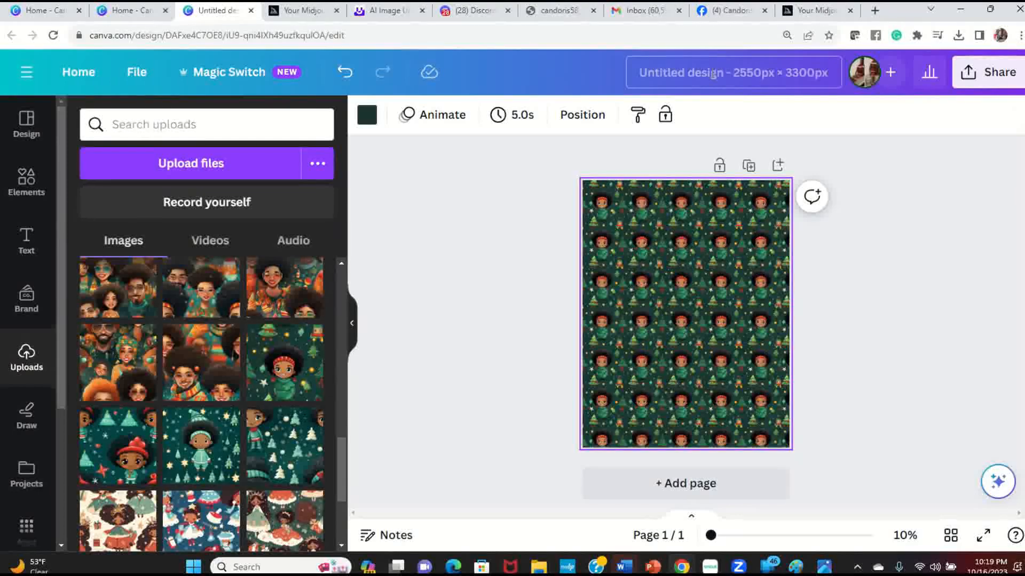
type("g")
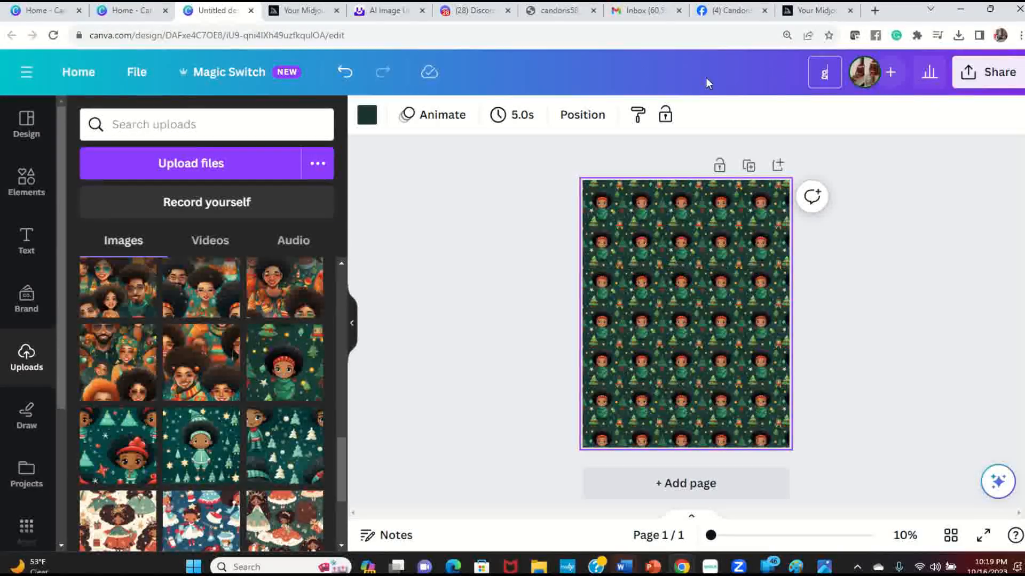
type("ift wrap 8")
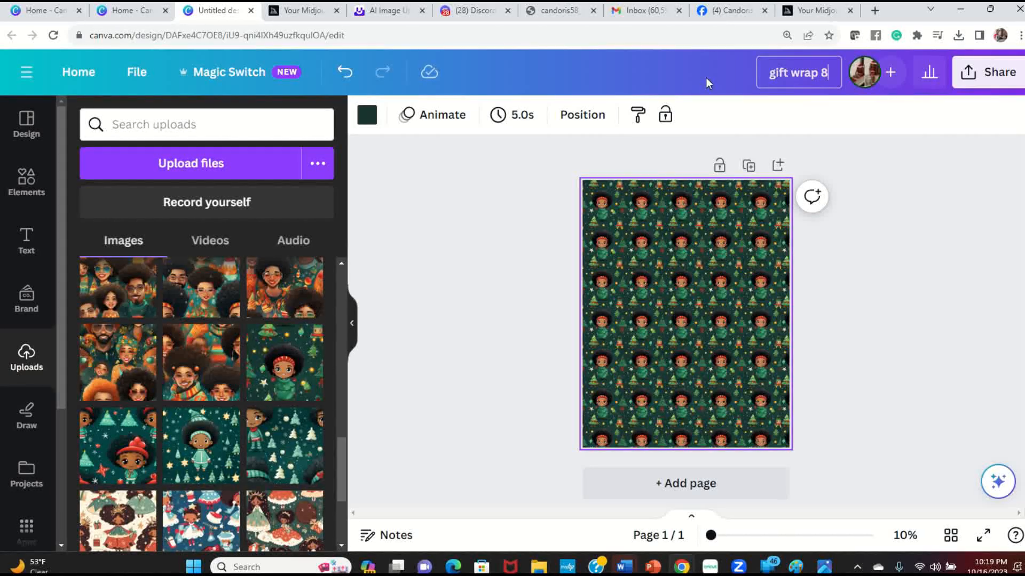
type(".5 x 11")
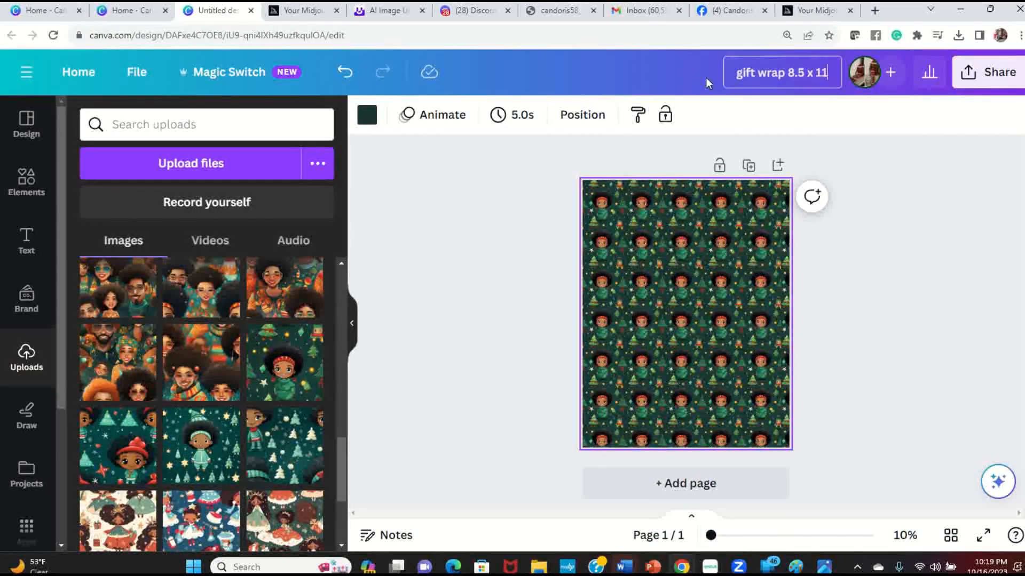
- Confirm the design title "gift wrap 8.5 x 11" and save the design
key("Return")
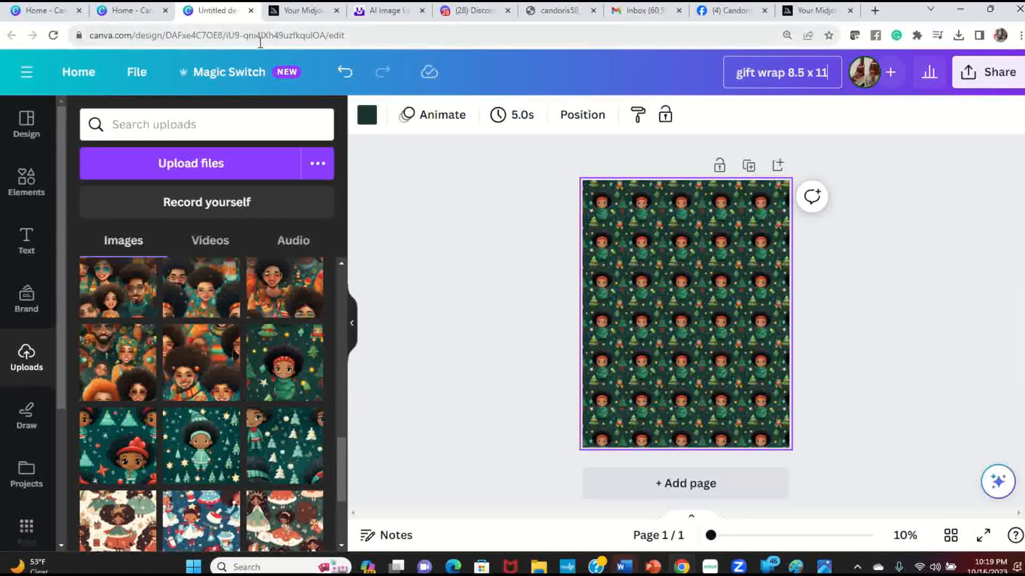
left_click(137, 72)
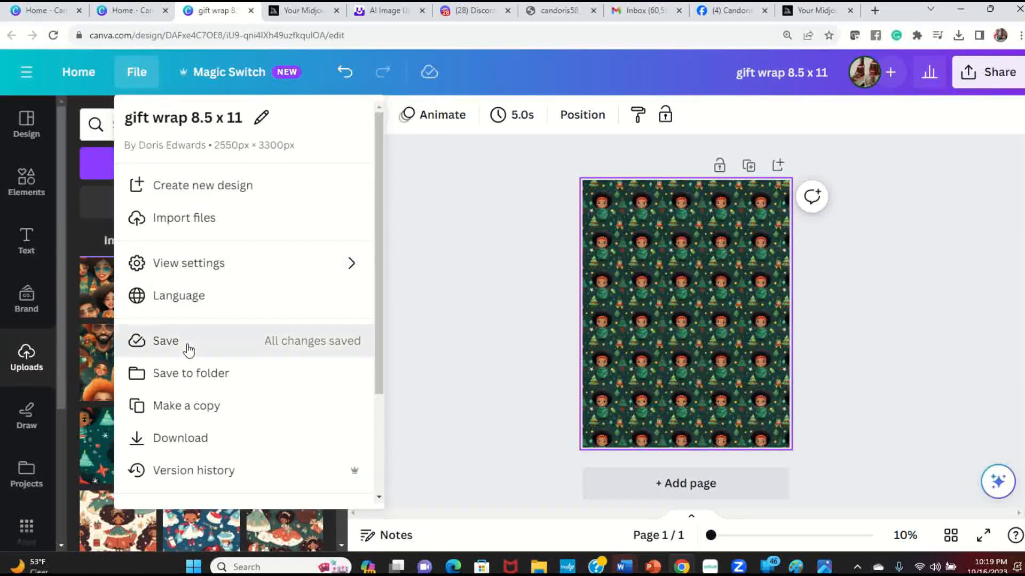
left_click(187, 350)
- Select every pattern tile on the page and group them into one object
left_click_drag(562, 168, 874, 485)
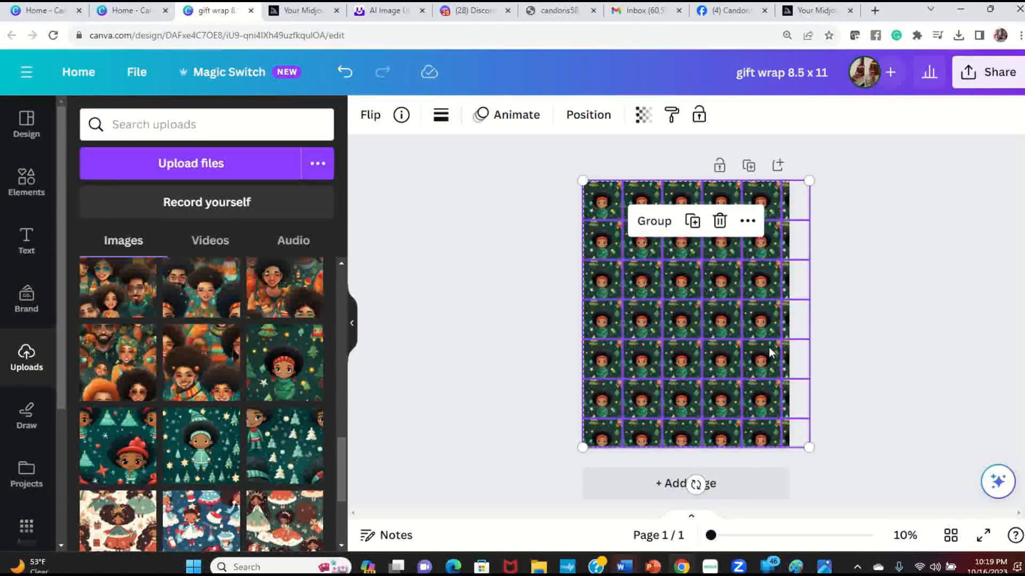
right_click(729, 443)
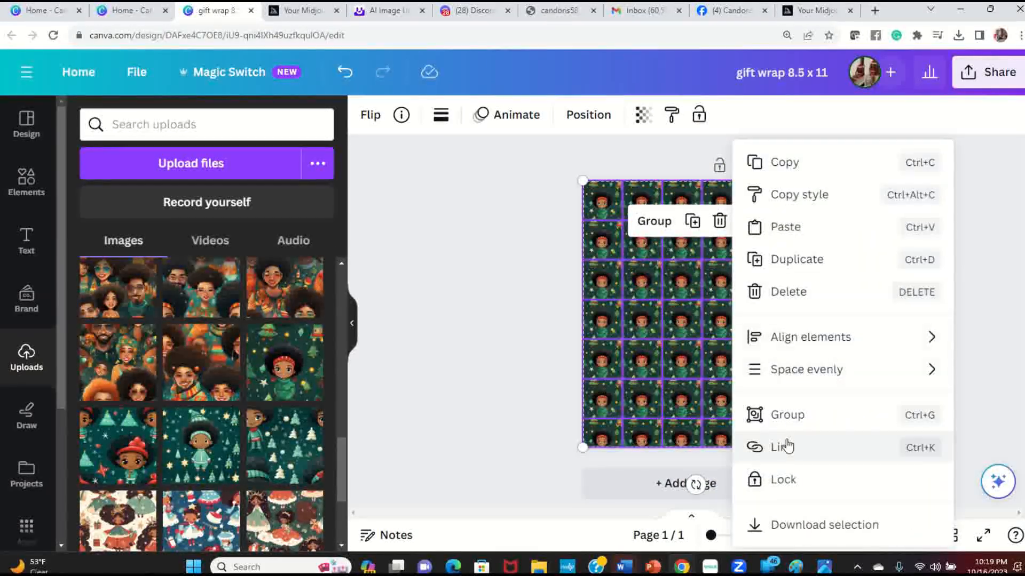
left_click(793, 425)
mouse_move(705, 260)
left_mouse_down()
mouse_move(798, 308)
mouse_move(706, 365)
mouse_move(749, 277)
mouse_move(798, 215)
mouse_move(708, 261)
left_mouse_up()
left_click(879, 263)
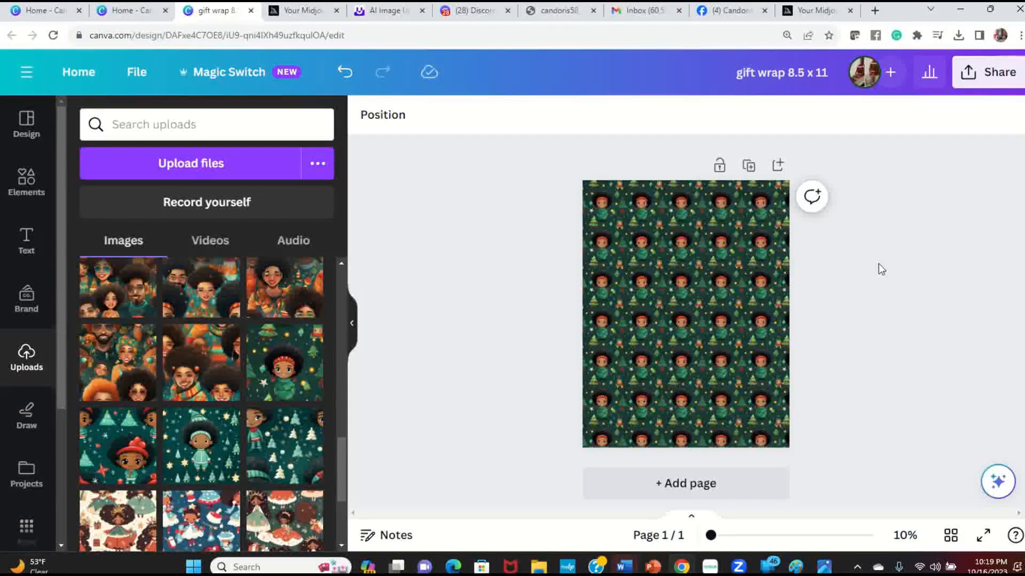
- Download the design as a PNG at size 1, 2,550 × 3,300 px
left_click(992, 71)
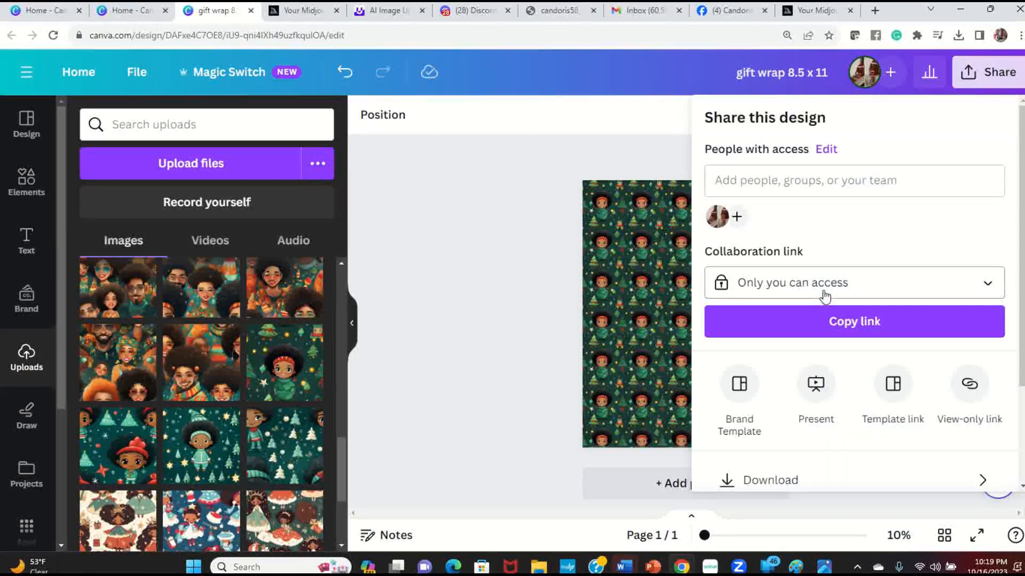
scroll(884, 299, "down", 3)
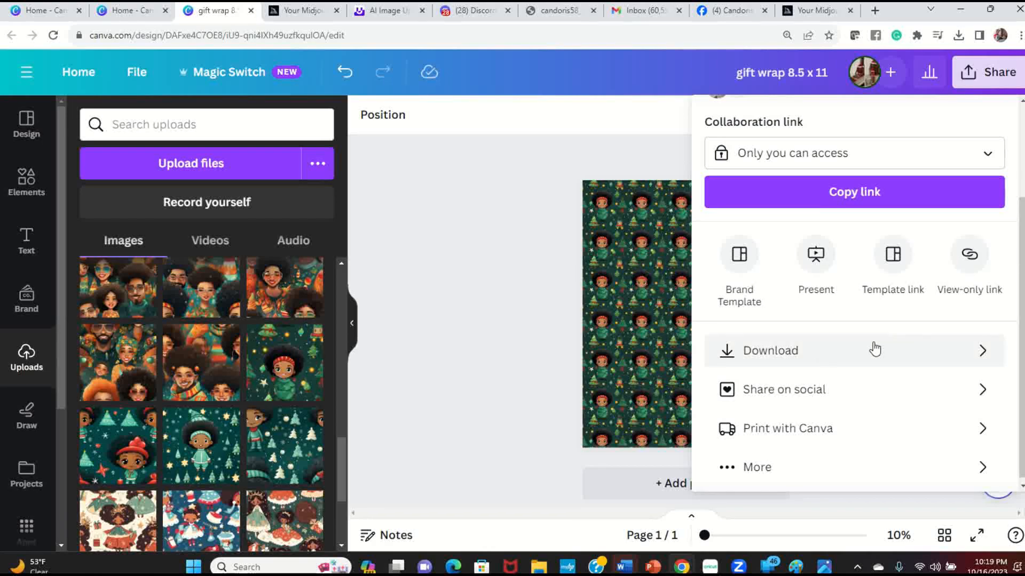
left_click(871, 348)
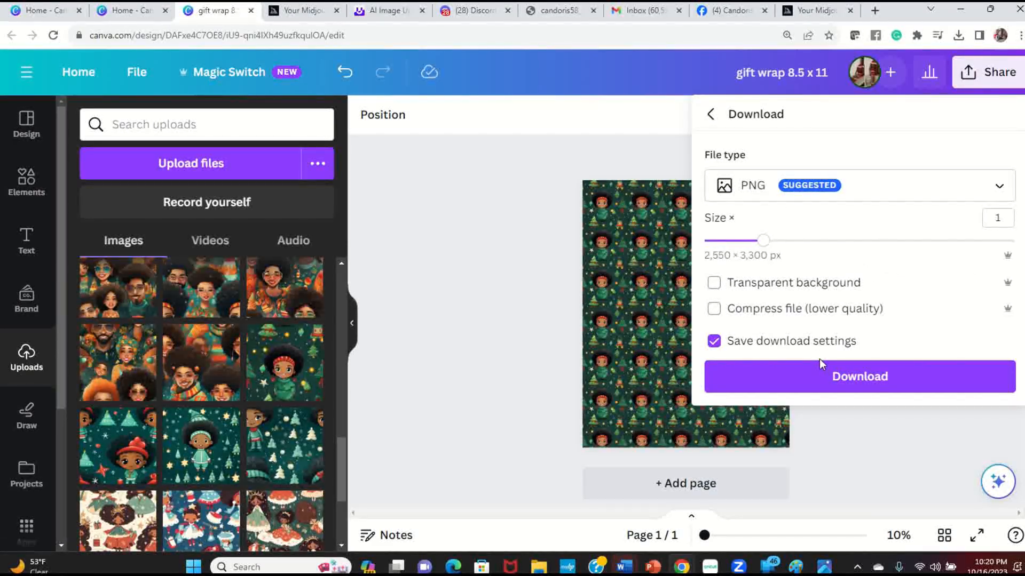
left_click(866, 380)
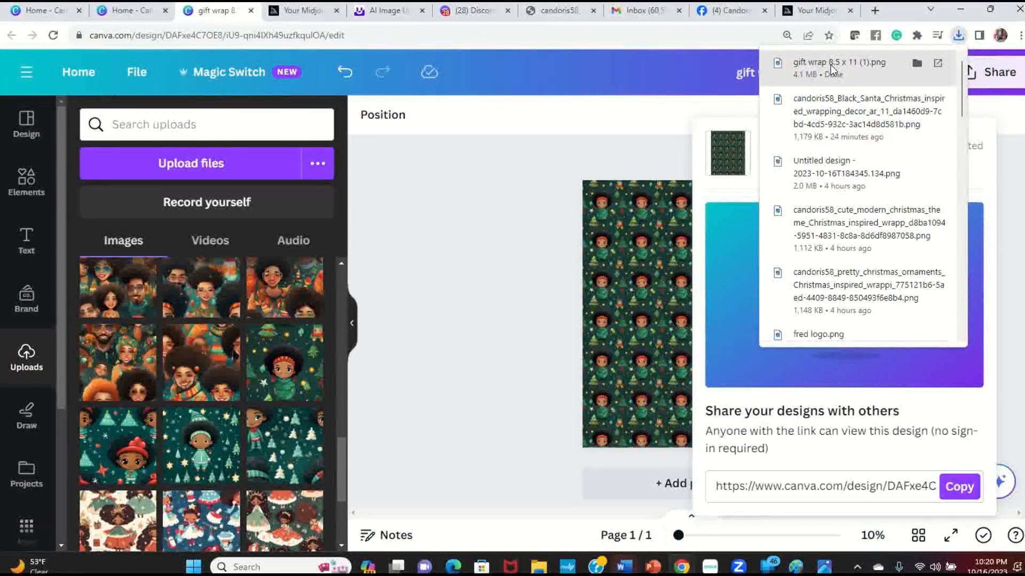
- Open the downloaded gift wrap 8.5 x 11 (1).png in a maximized image viewer and bring up its print settings
left_click(831, 68)
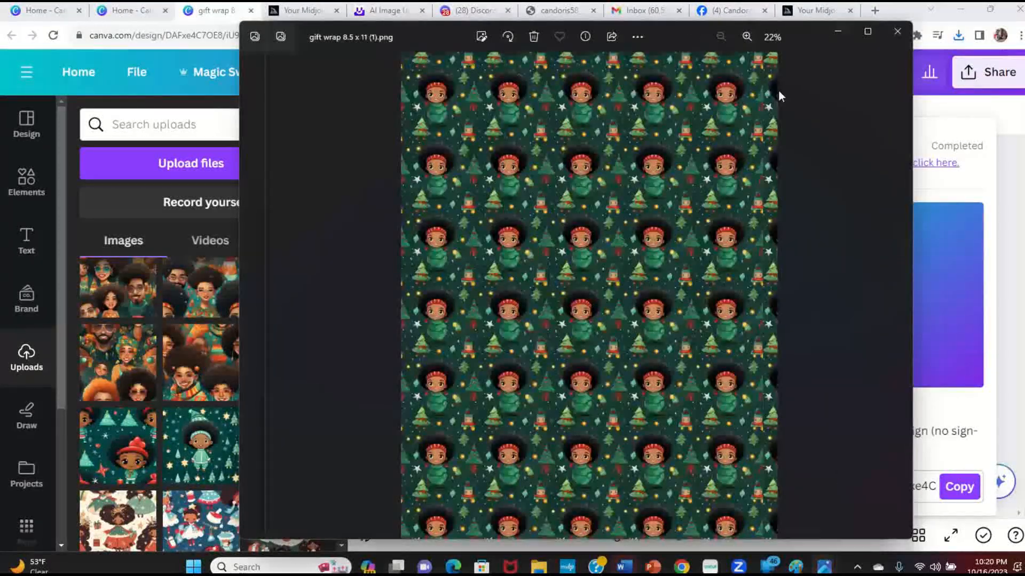
left_click(870, 31)
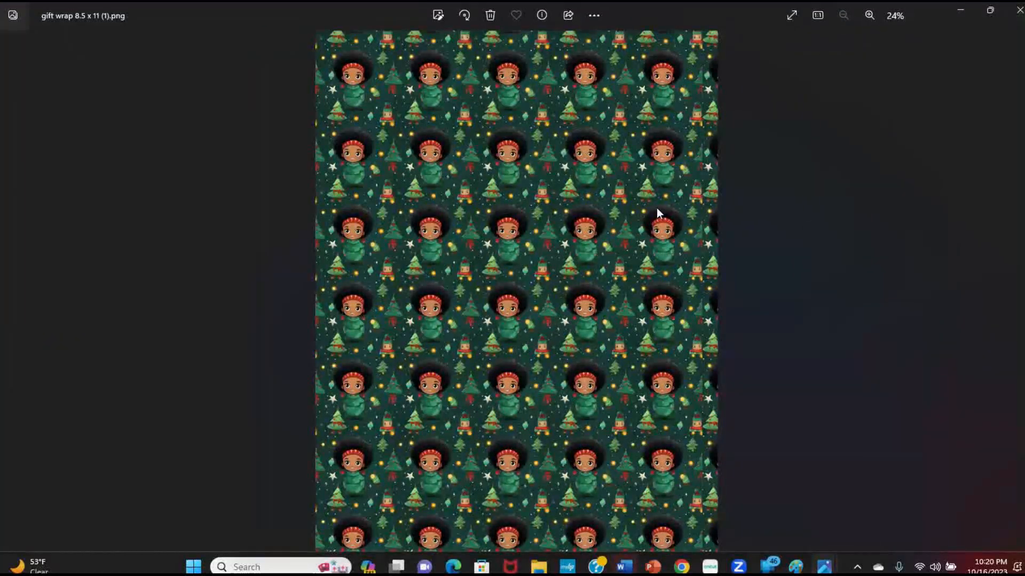
right_click(581, 139)
left_click(559, 110)
right_click(560, 111)
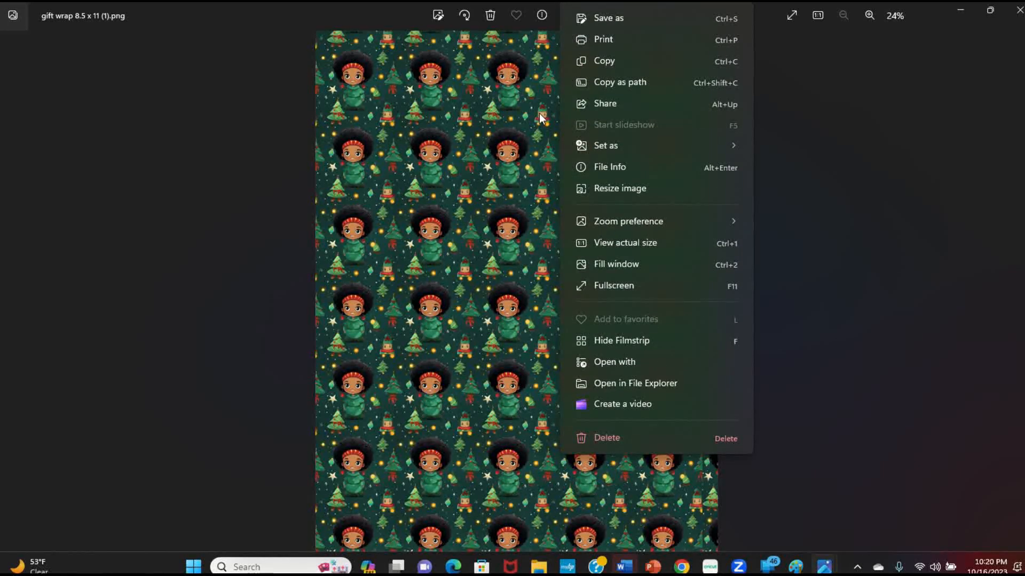
left_click(540, 117)
right_click(541, 113)
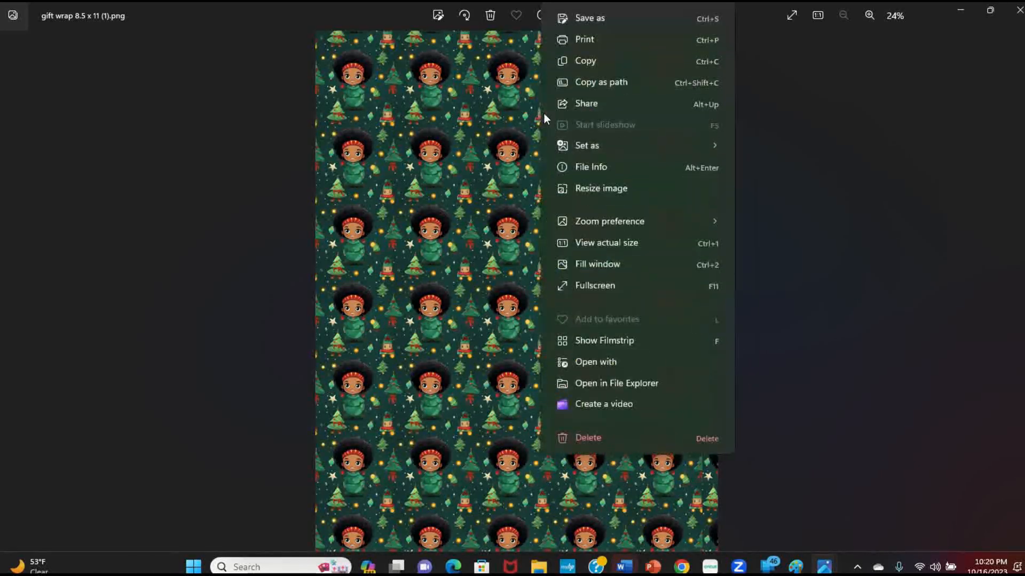
left_click(610, 42)
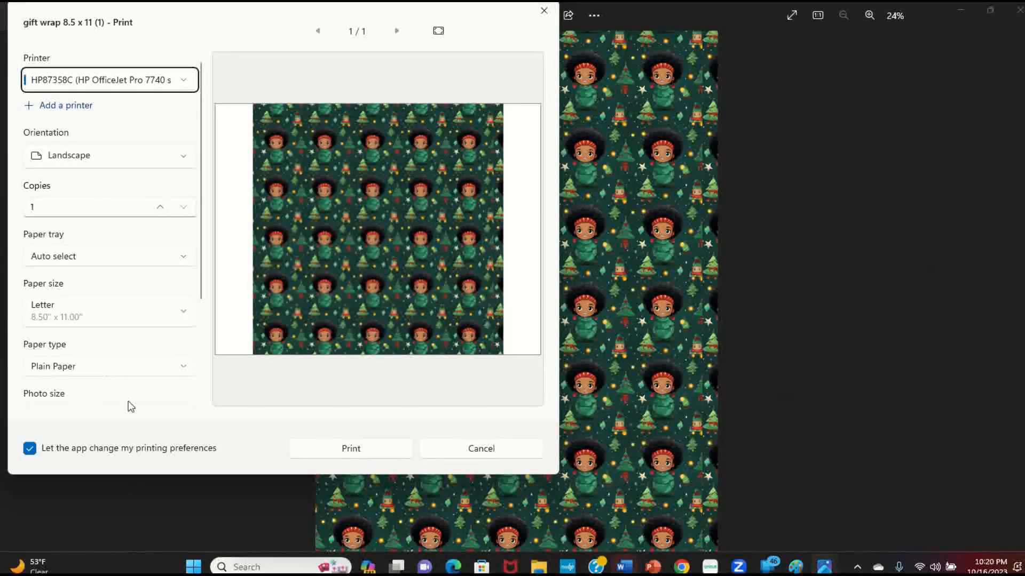
- Set the print orientation to Portrait and the paper tray to Main tray
left_click(175, 159)
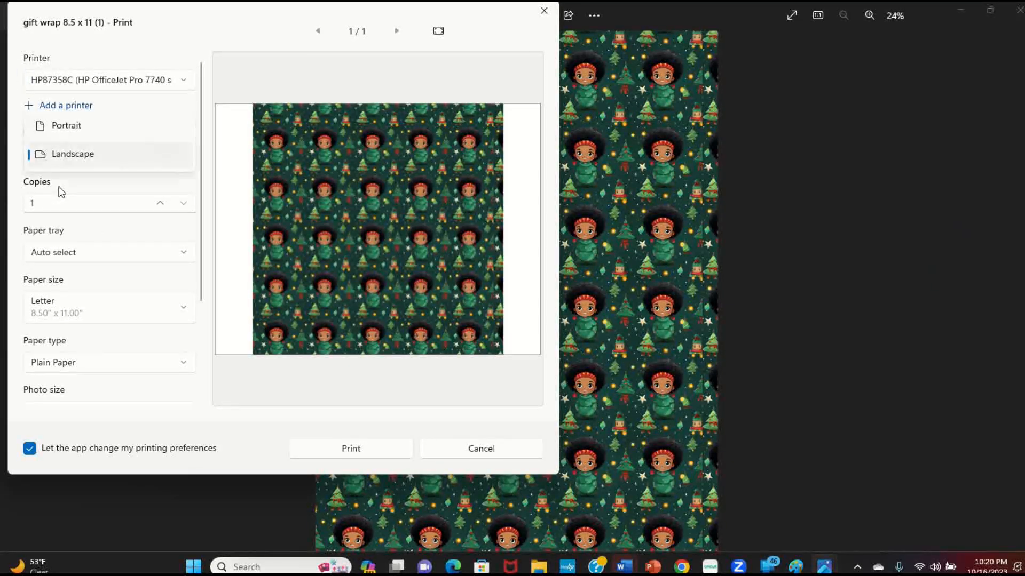
left_click(88, 129)
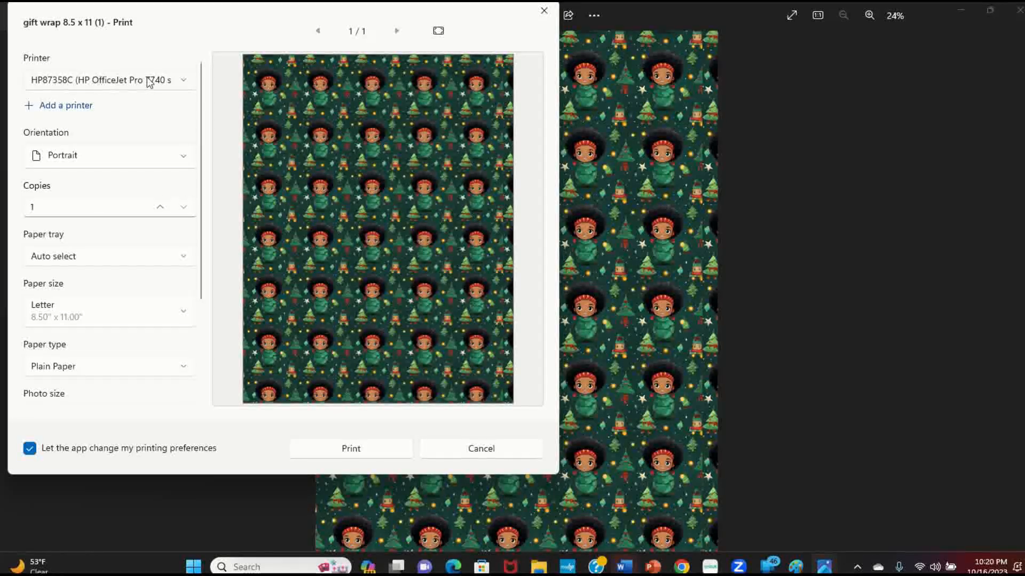
left_click(88, 257)
left_click(64, 281)
- Set the print output quality to High quality, accept it, and leave the print dialog without printing
scroll(85, 368, "down", 3)
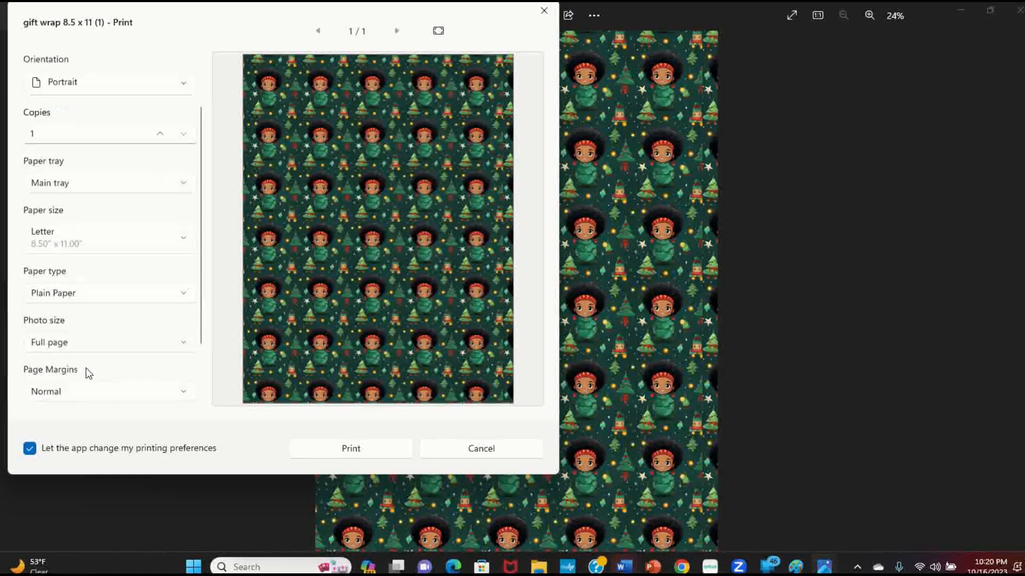
scroll(43, 401, "down", 2)
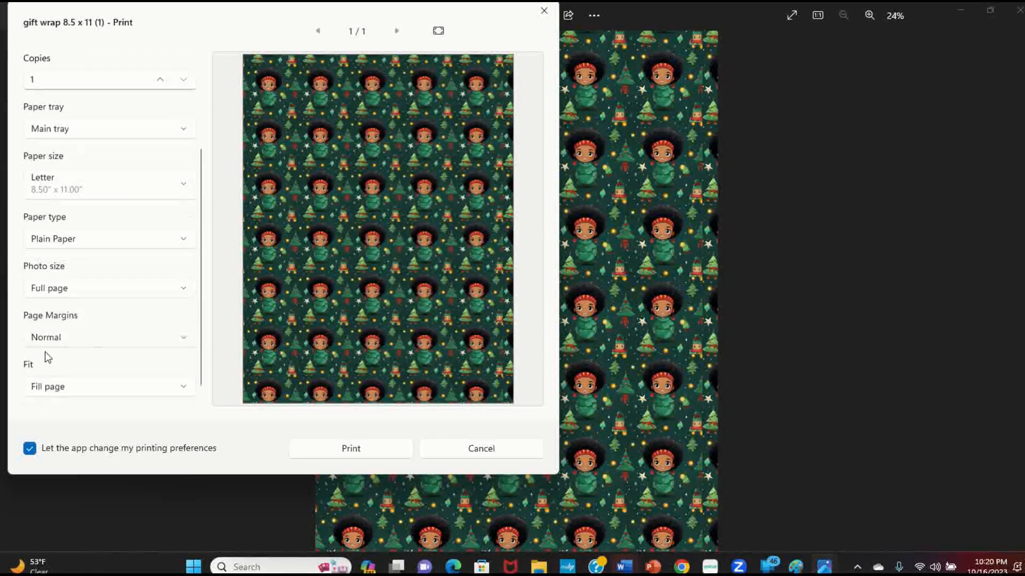
left_click(52, 399)
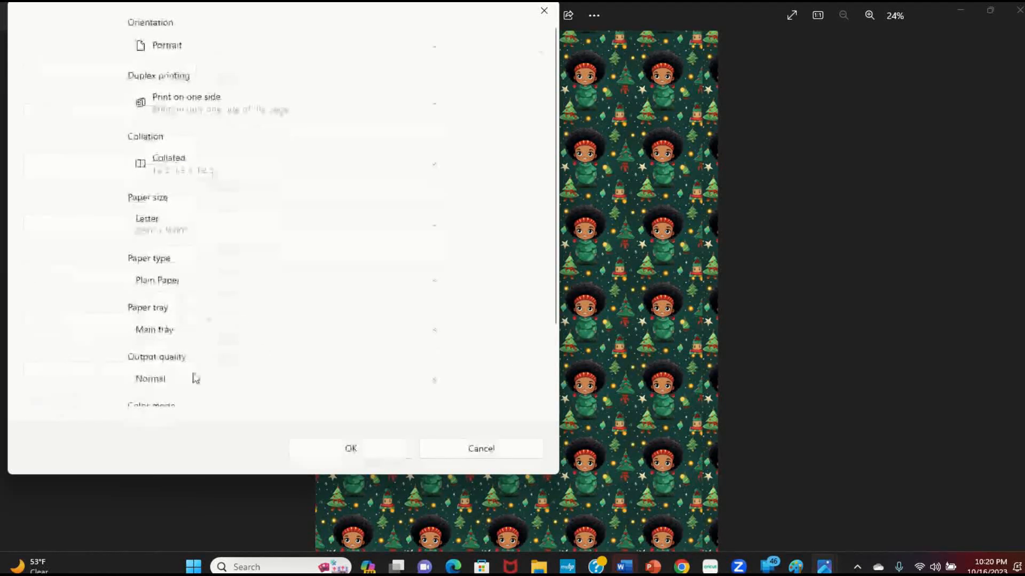
left_click(168, 383)
left_click(170, 430)
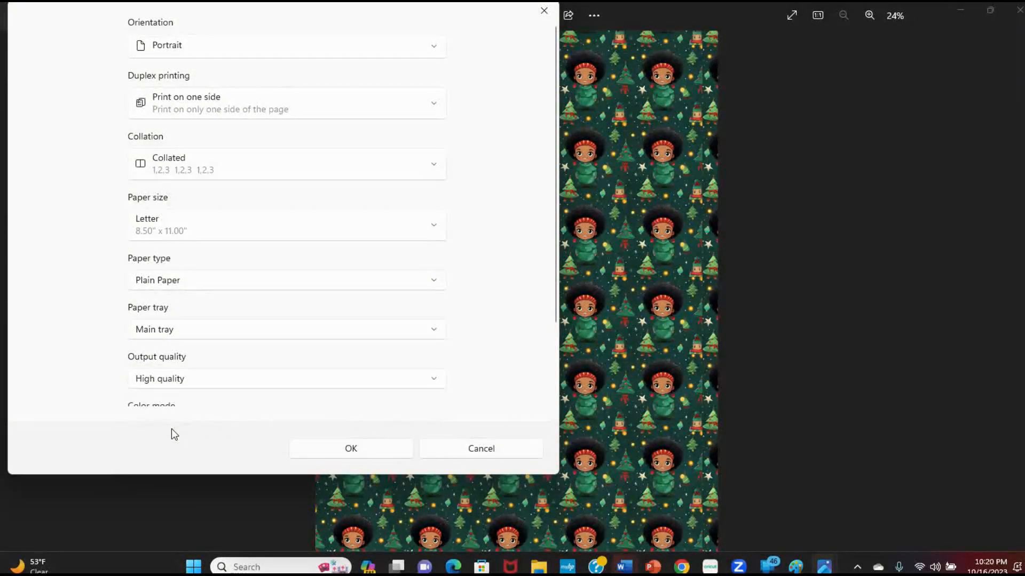
left_click(372, 450)
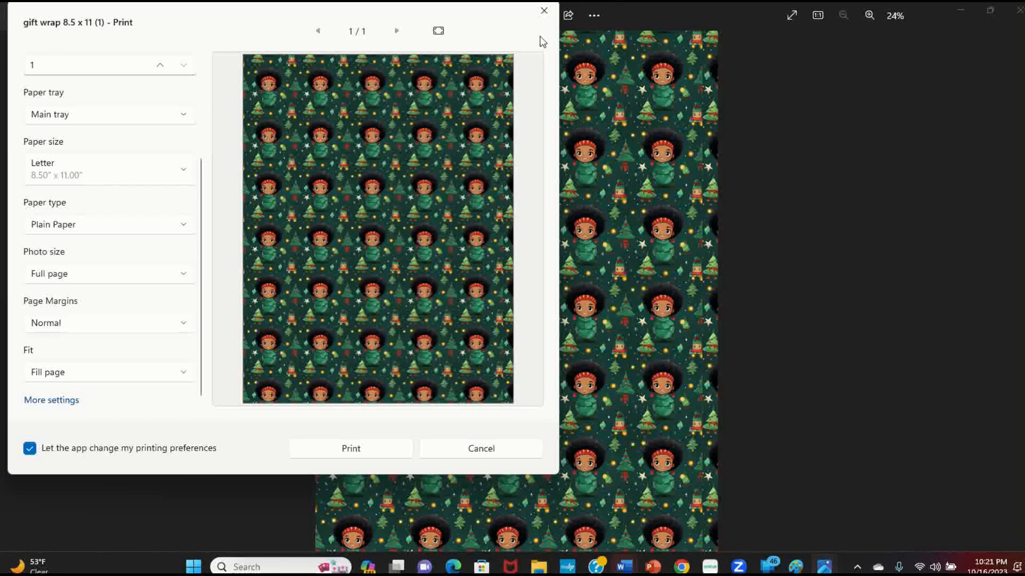
left_click(544, 10)
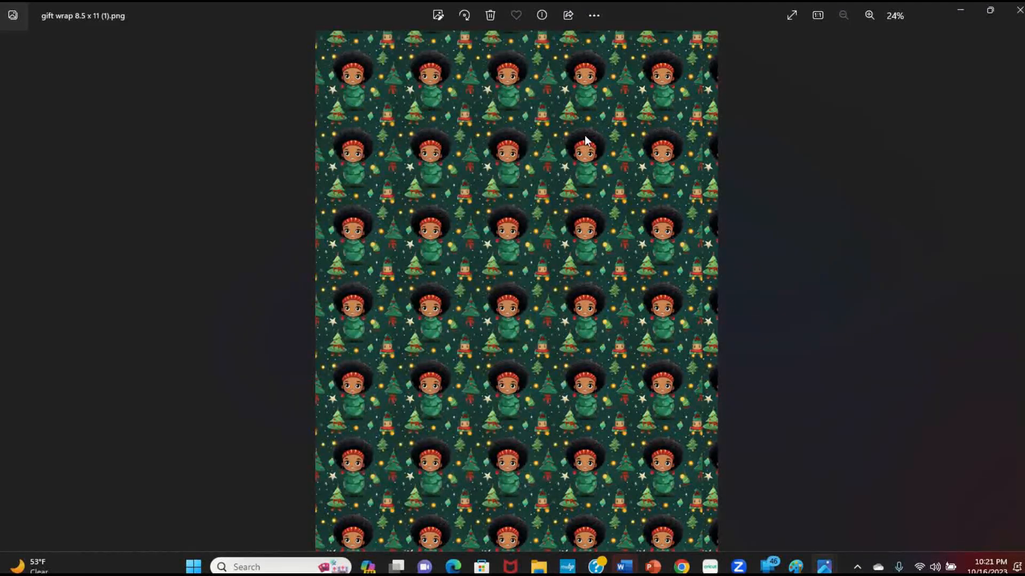
- Close both image viewer windows and dismiss the completed-download panel in Canva
key("alt+F4")
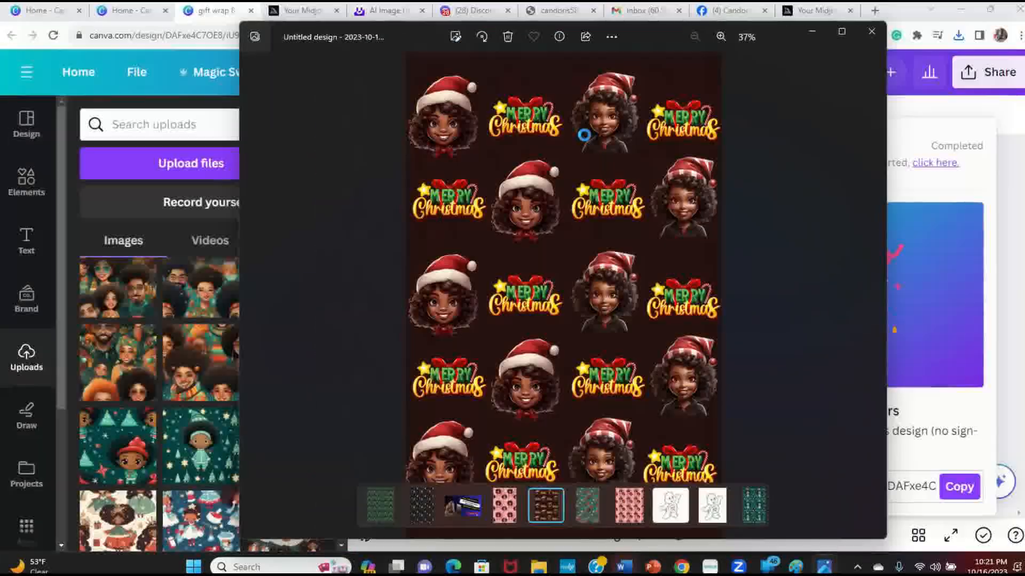
left_click(873, 32)
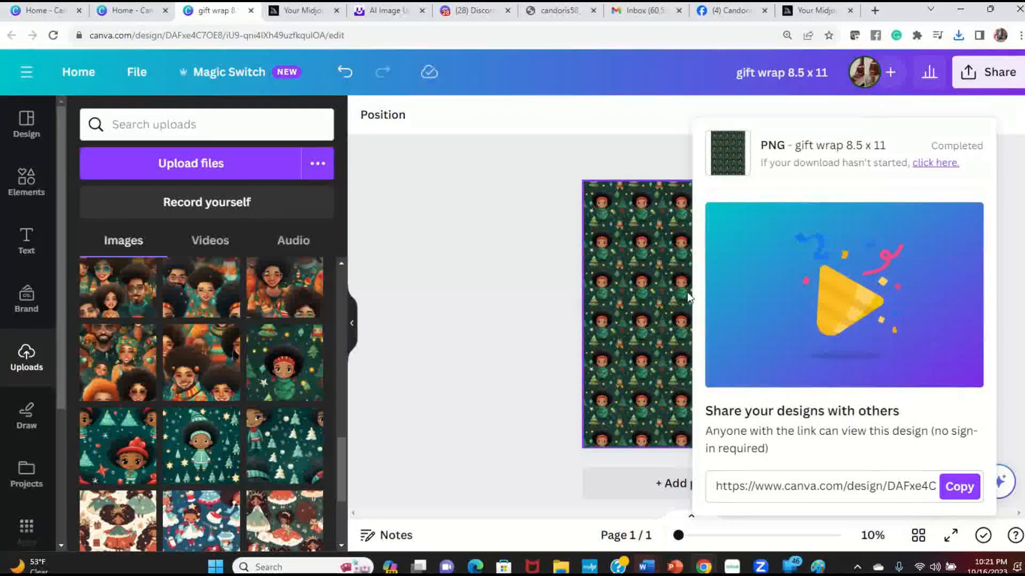
left_click(526, 213)
- Delete the second and fourth pattern tiles from the top row of the grouped sheet
left_click(643, 205)
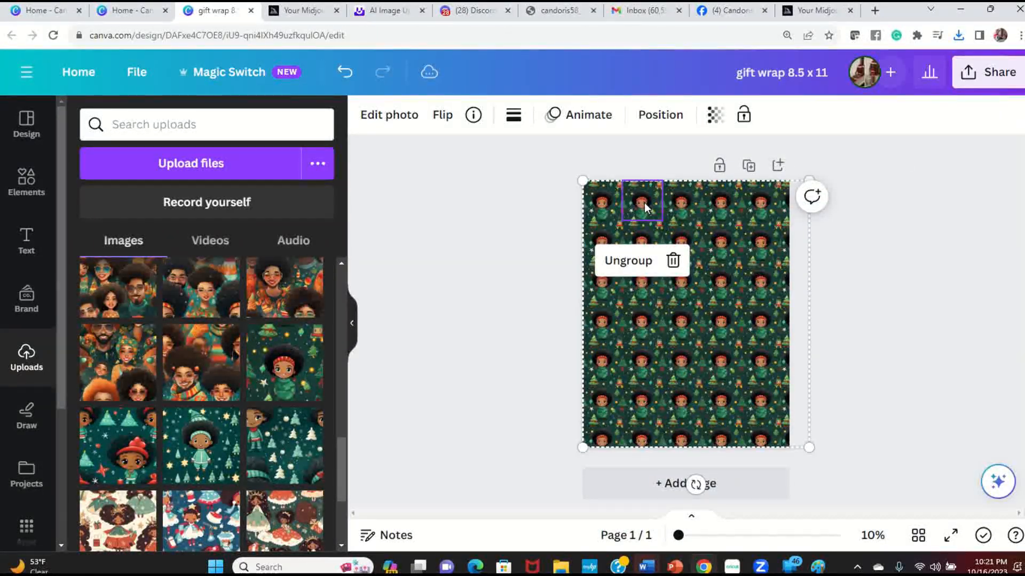
key("Delete")
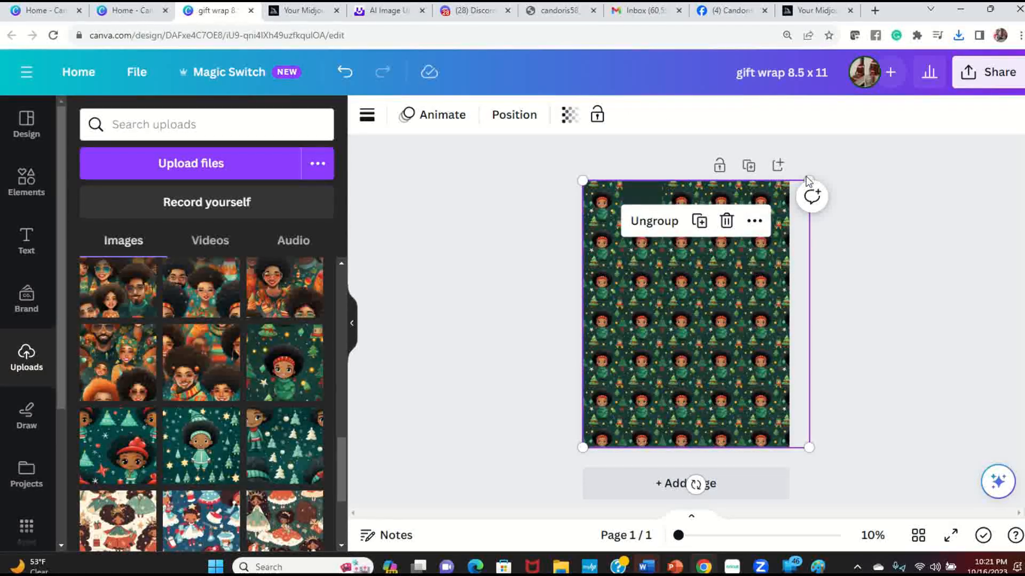
left_click(723, 197)
key("Delete")
left_click(515, 239)
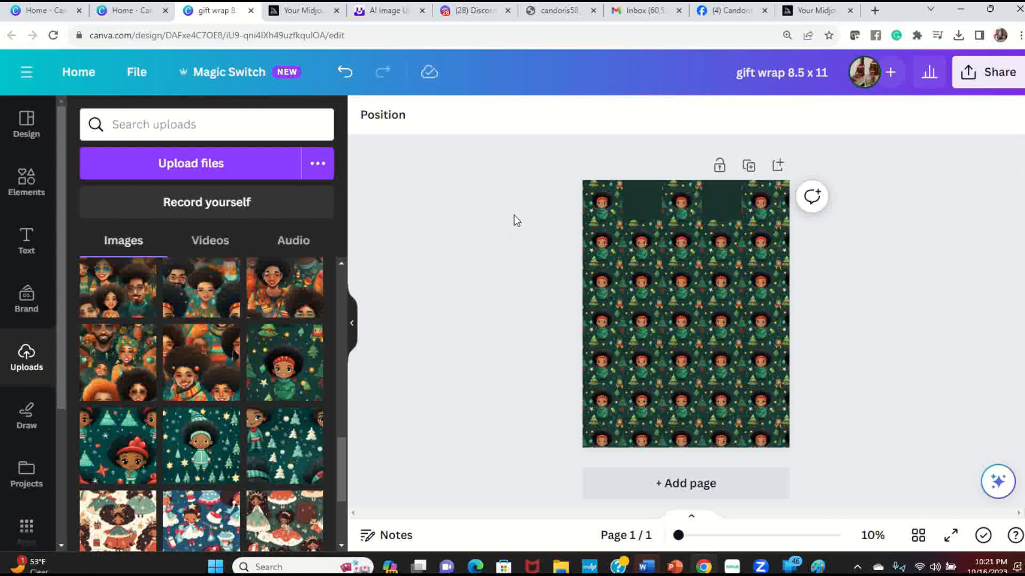
- Search the design elements for "merry christmas" and show all matching graphics
left_click(30, 188)
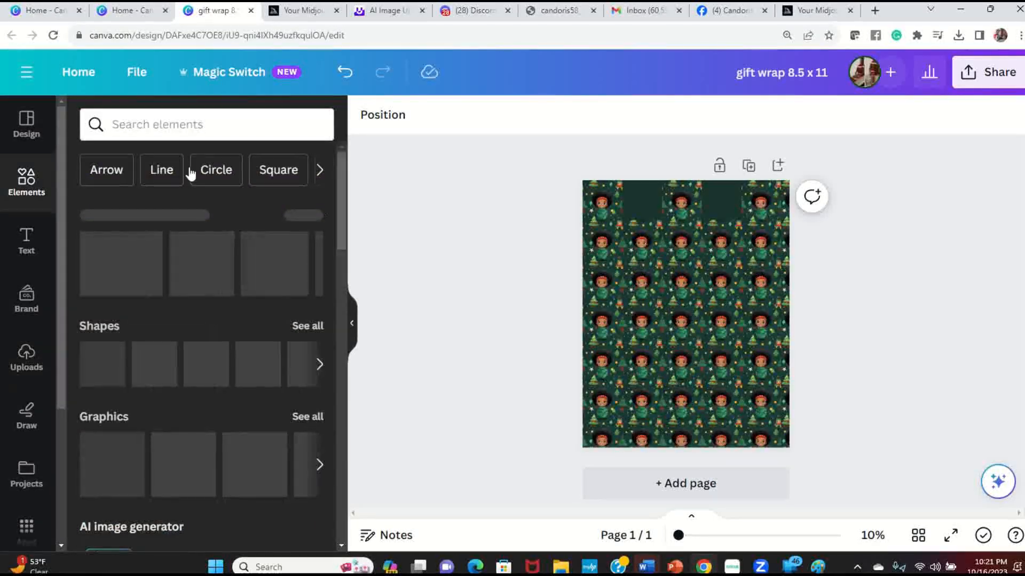
left_click(197, 124)
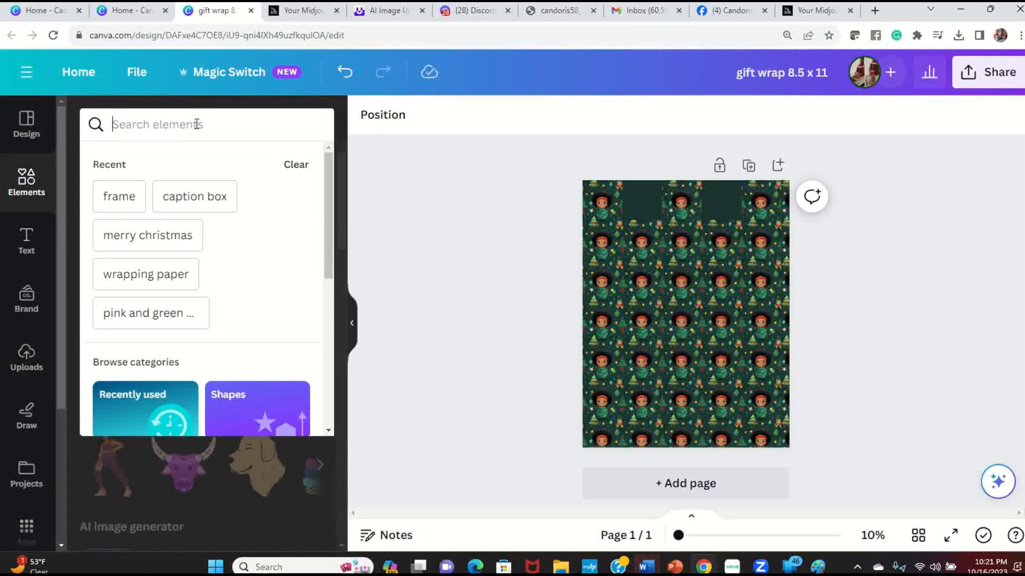
type("merry c")
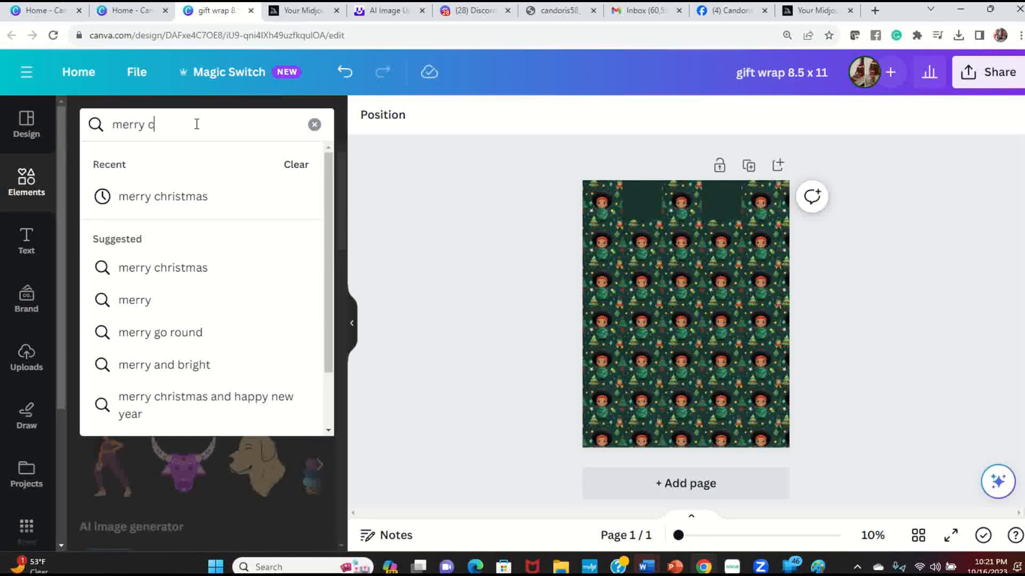
type("hristmas")
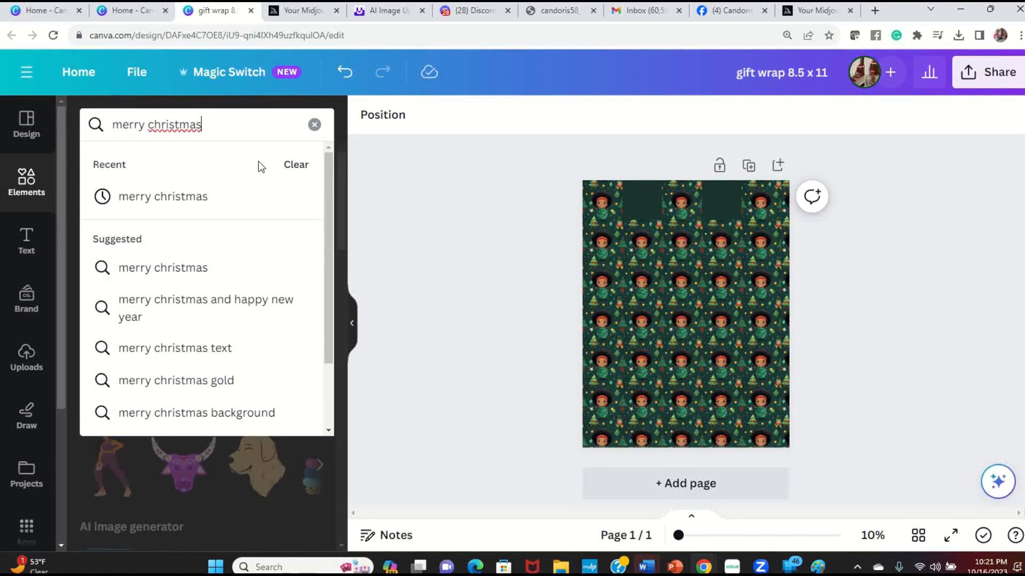
key("Return")
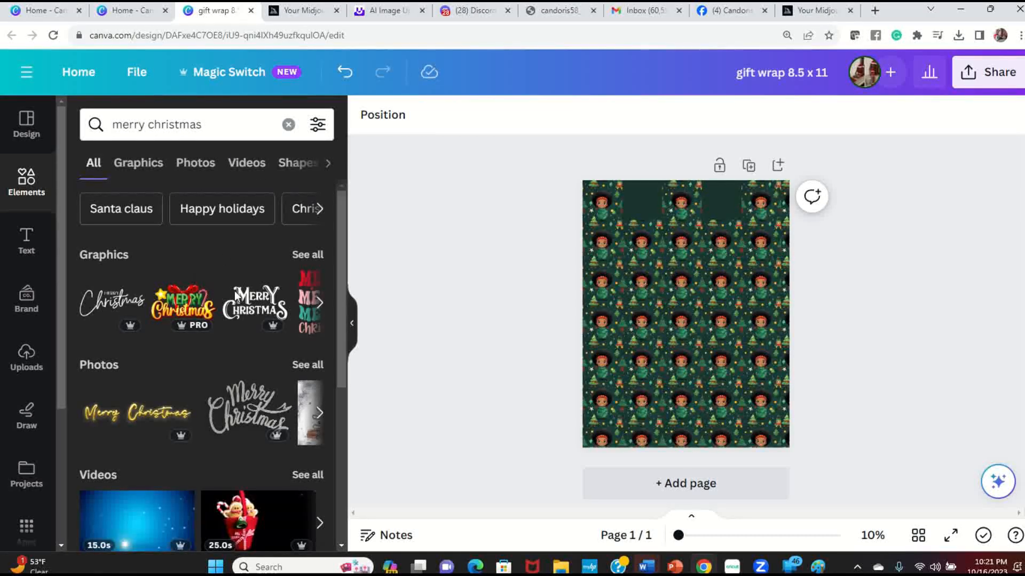
left_click(304, 255)
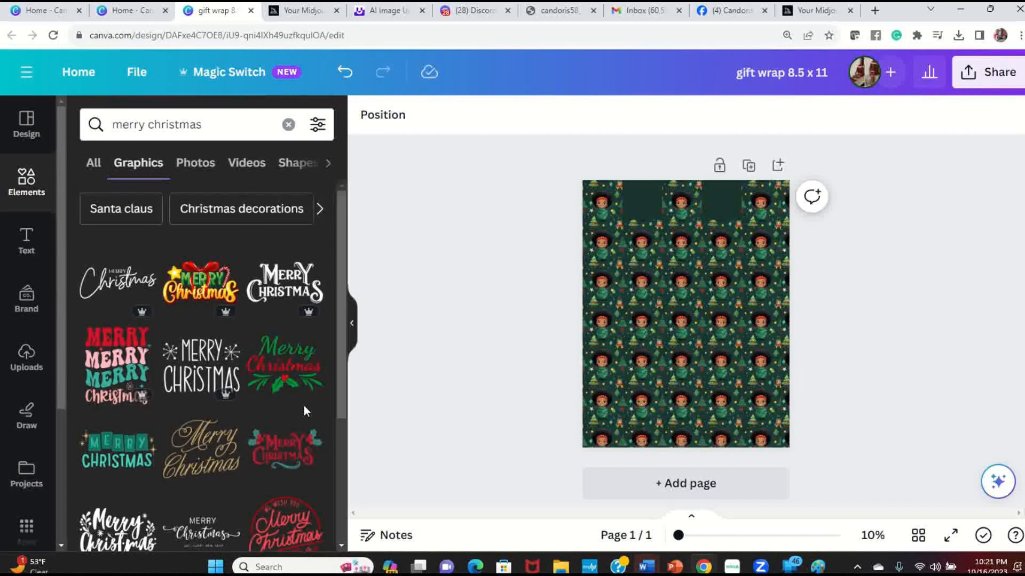
- Add the tall, thin hand-lettered "MERRY Christmas" graphic from the search results to the wrapping paper page
scroll(303, 405, "down", 3)
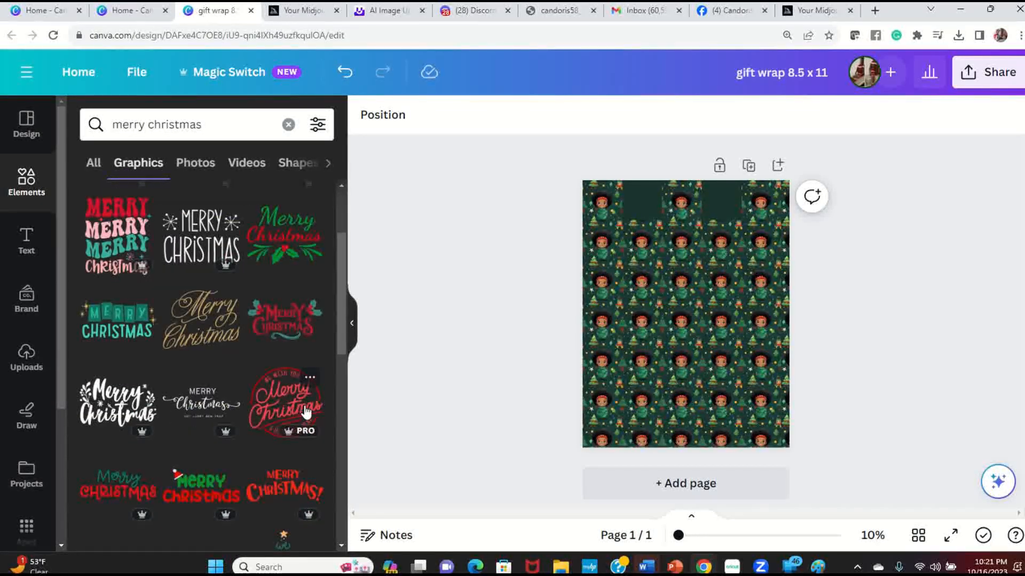
scroll(306, 413, "down", 3)
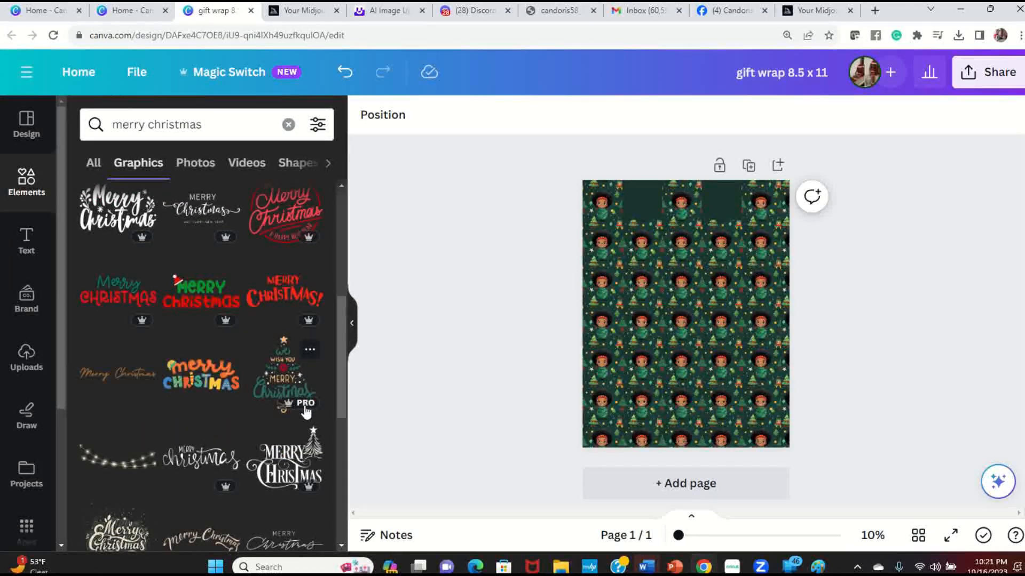
scroll(305, 413, "down", 3)
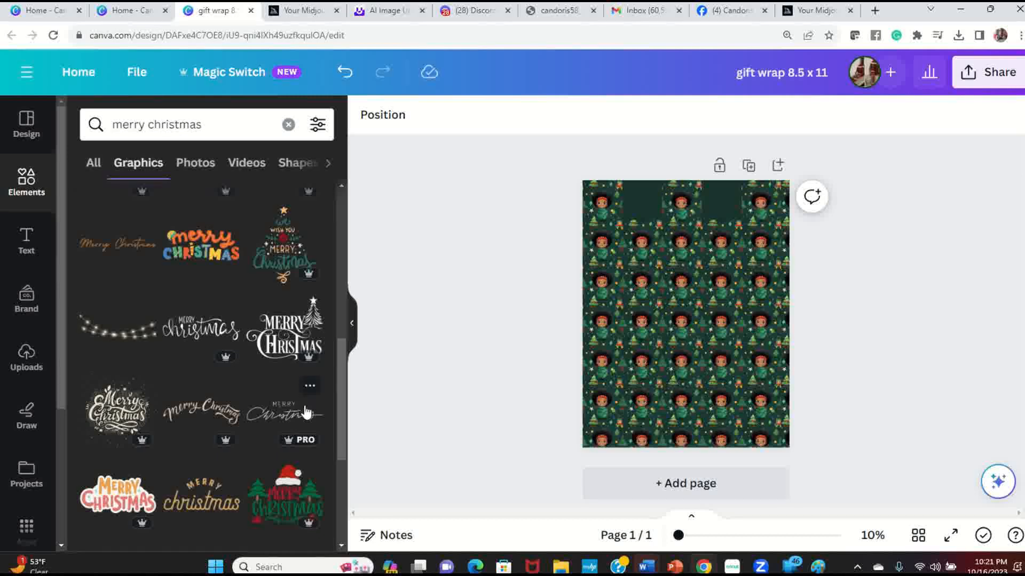
scroll(306, 412, "down", 1)
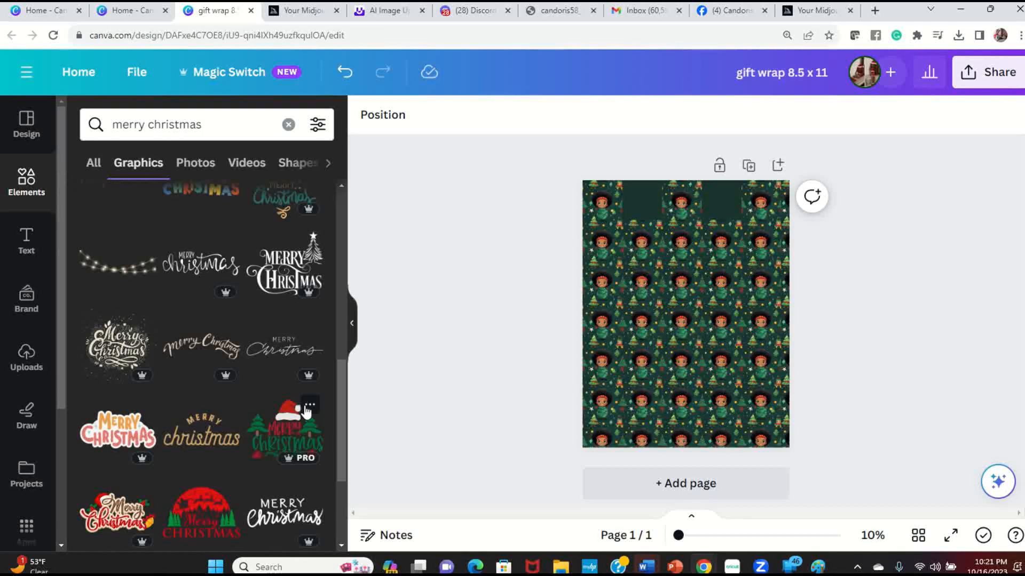
scroll(244, 432, "down", 3)
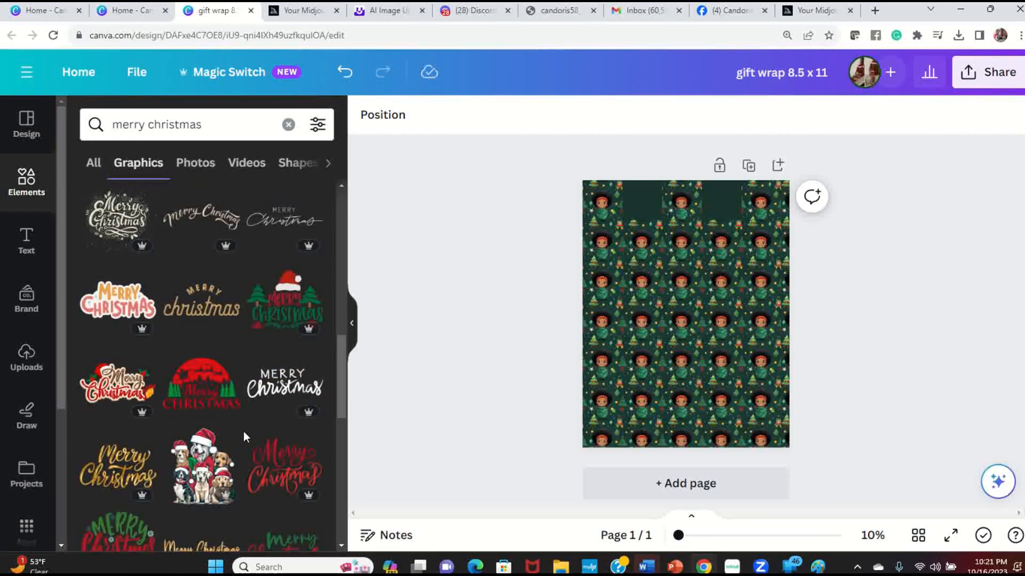
scroll(243, 432, "down", 3)
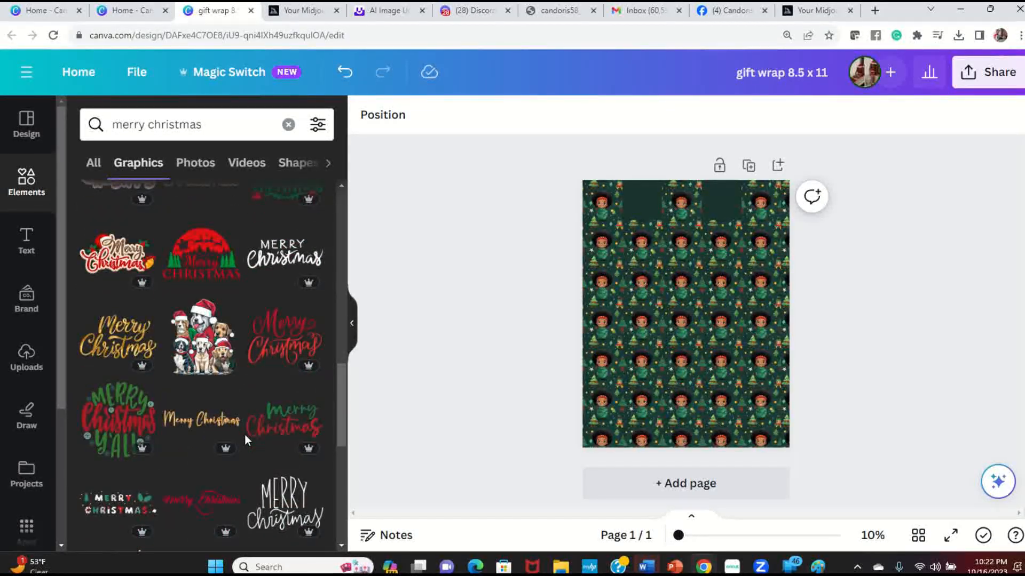
left_click(277, 514)
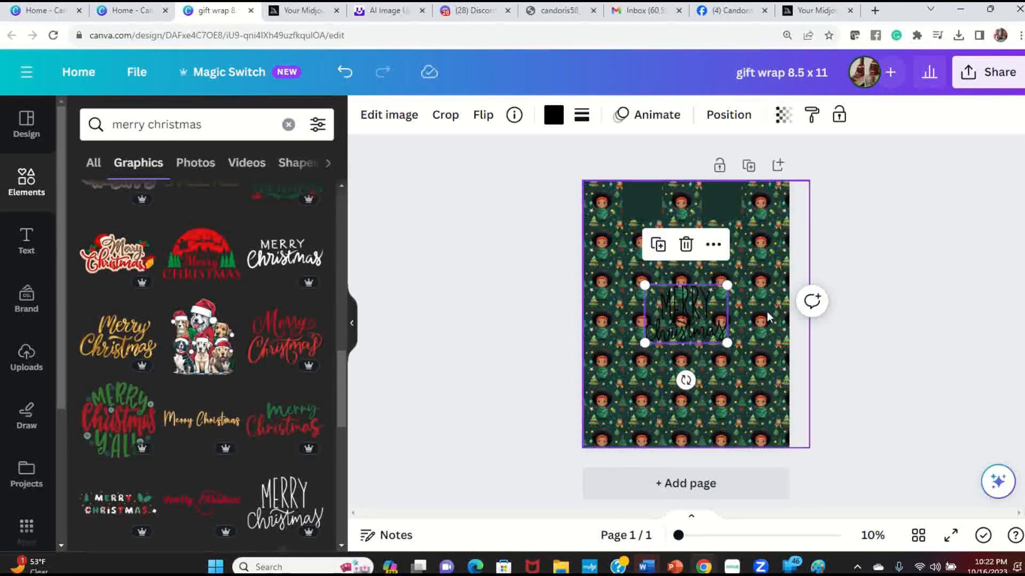
- Color the Merry Christmas graphic white and fit it into the empty second tile of the top row
left_click(554, 114)
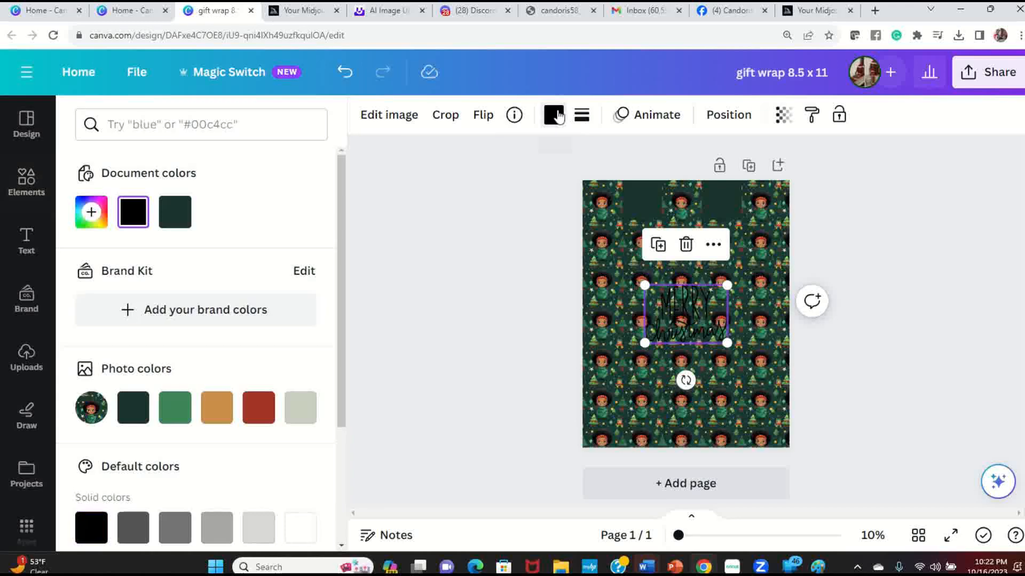
left_click(300, 529)
left_click_drag(682, 330, 641, 200)
left_click(870, 229)
- Duplicate the white Merry Christmas graphic and place the copy in the empty fourth tile of the top row
left_click(642, 200)
right_click(642, 201)
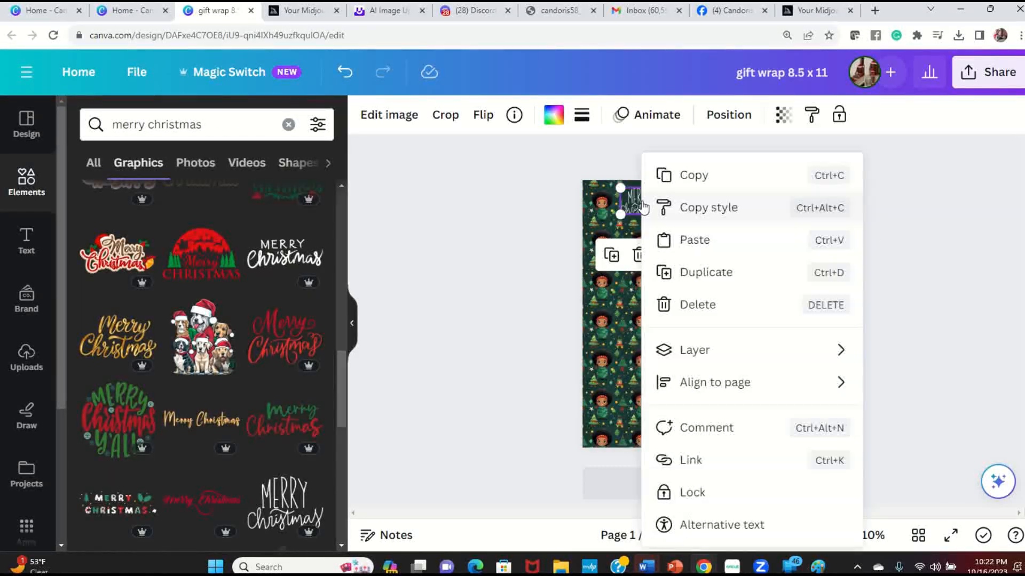
left_click(705, 272)
left_click_drag(641, 206, 721, 206)
left_click(715, 298)
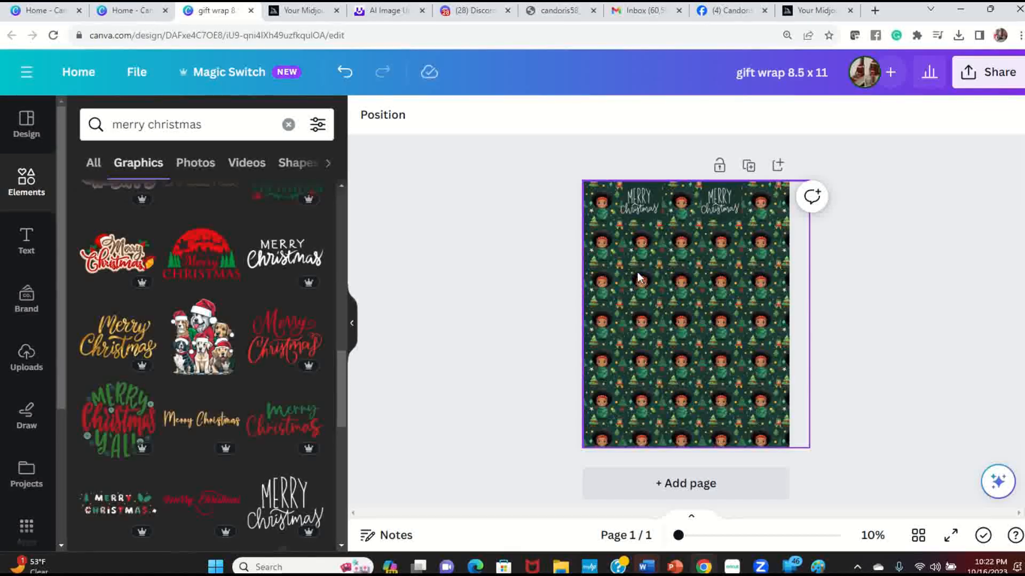
- Delete the first, third and fifth pattern tiles from the second row of the grouped sheet
left_click(612, 255)
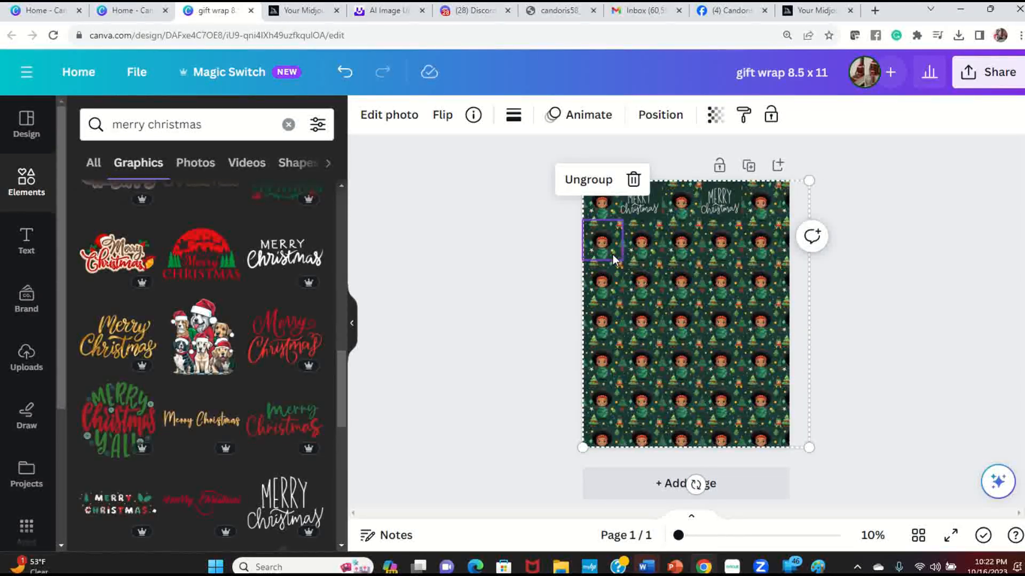
key("Delete")
left_click(687, 249)
key("Delete")
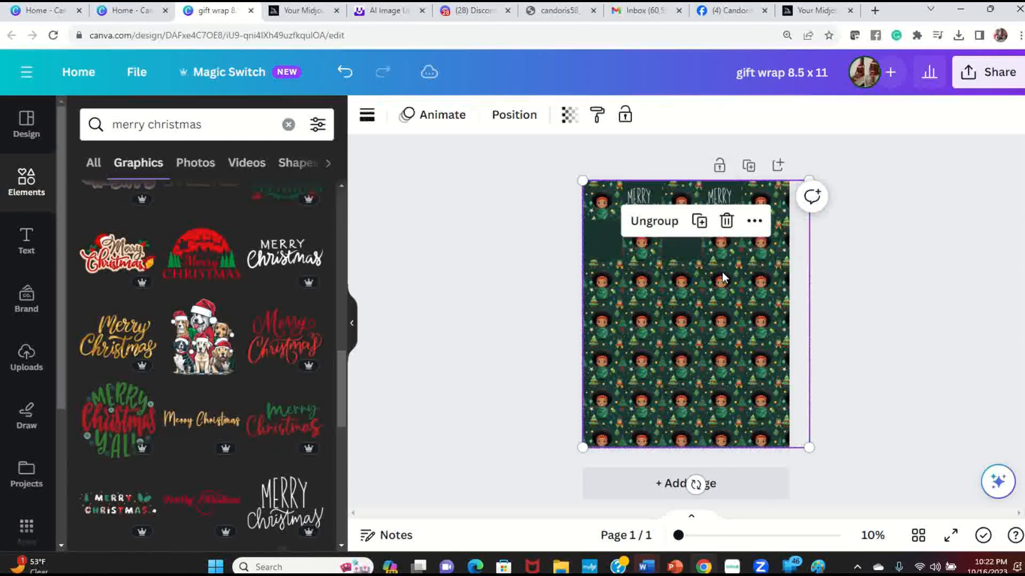
left_click(767, 253)
key("Delete")
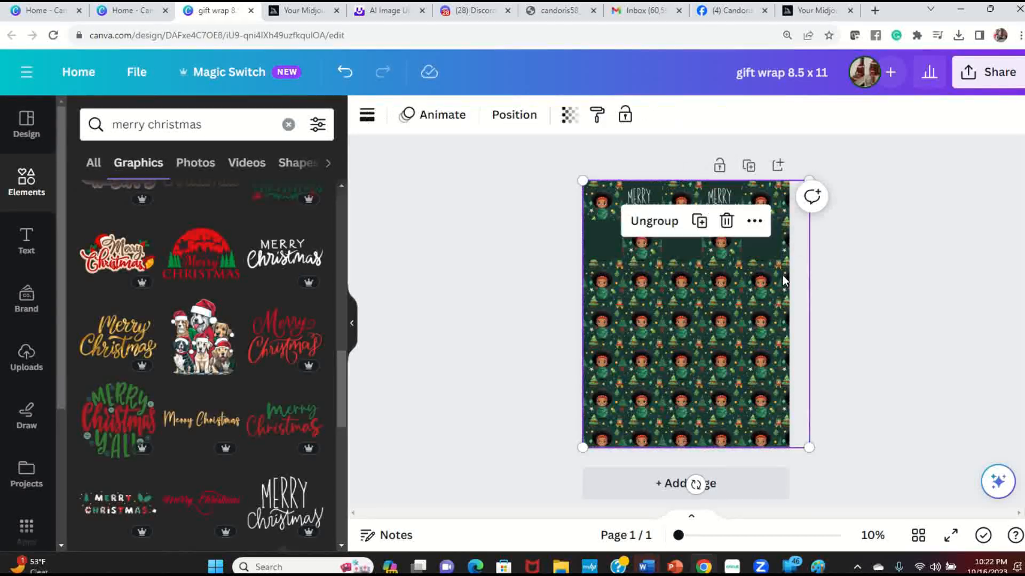
left_click(901, 258)
- Duplicate the top row's first Merry Christmas graphic and place the copy in the empty first tile of the second row
left_click(650, 206)
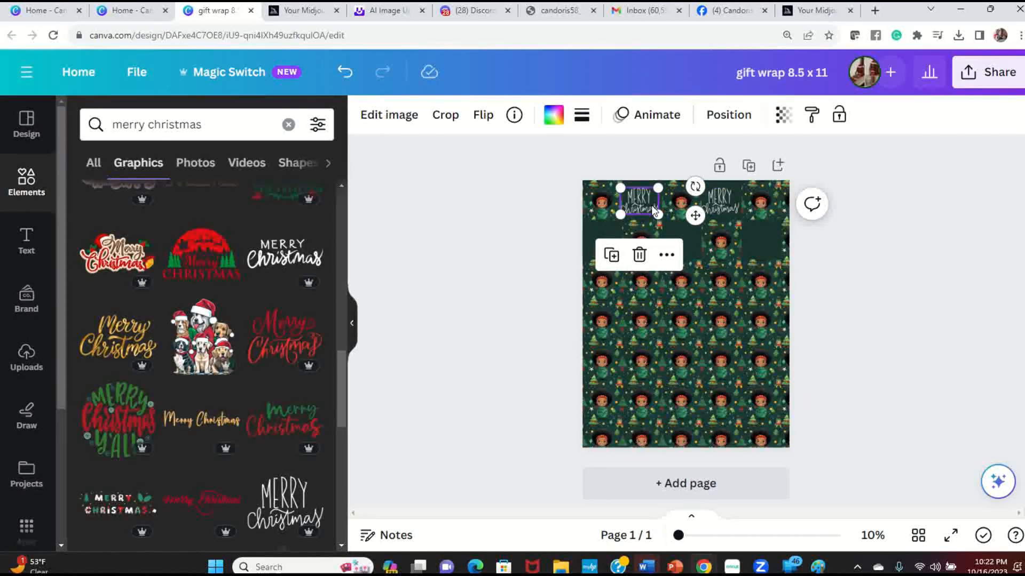
right_click(650, 206)
left_click(729, 272)
left_click_drag(634, 204, 600, 242)
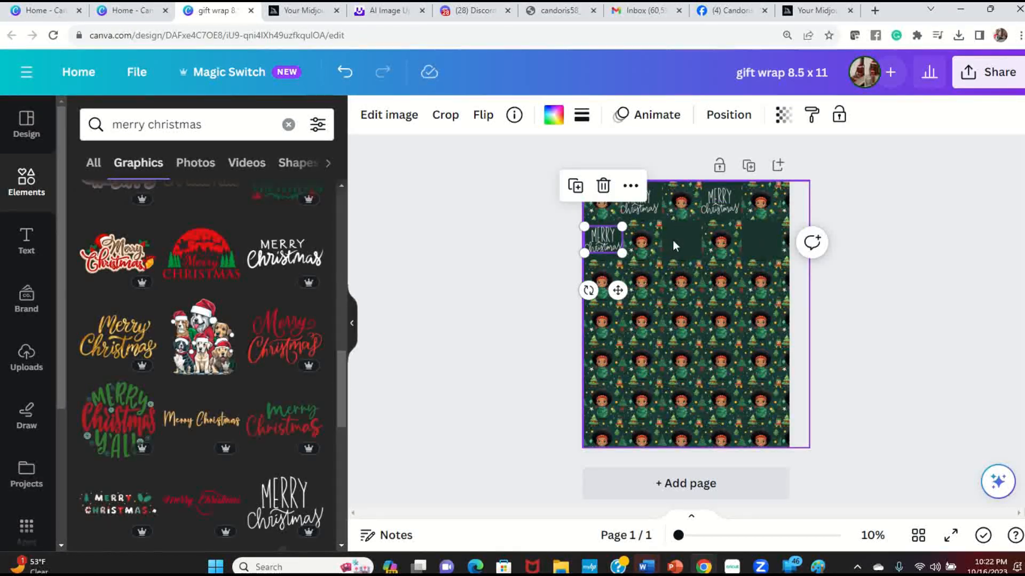
left_click(923, 239)
- Duplicate the second row's Merry Christmas graphic into the empty third and fifth tiles of that row
left_click(613, 240)
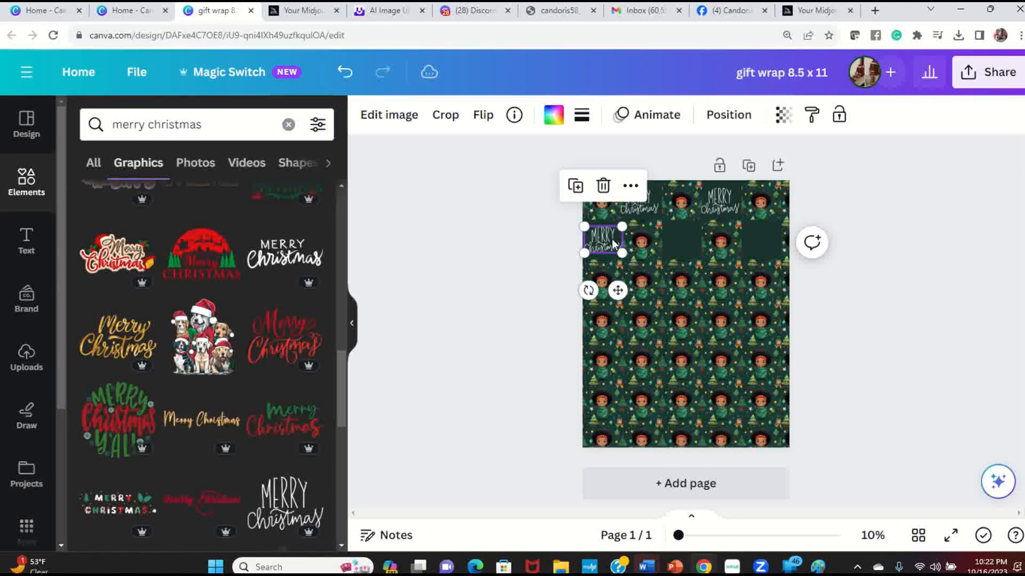
right_click(613, 240)
left_click(685, 247)
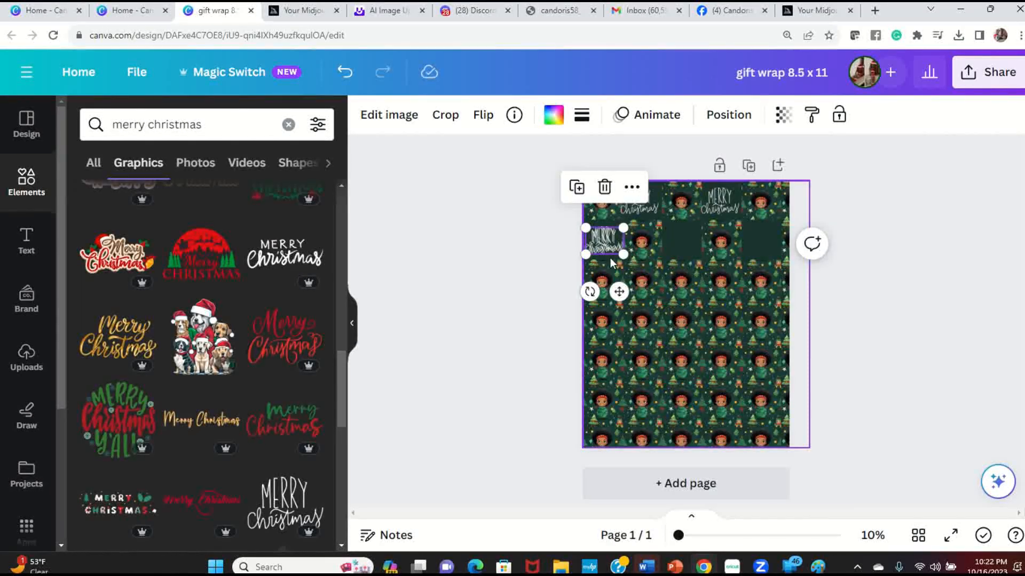
left_click_drag(619, 245, 696, 243)
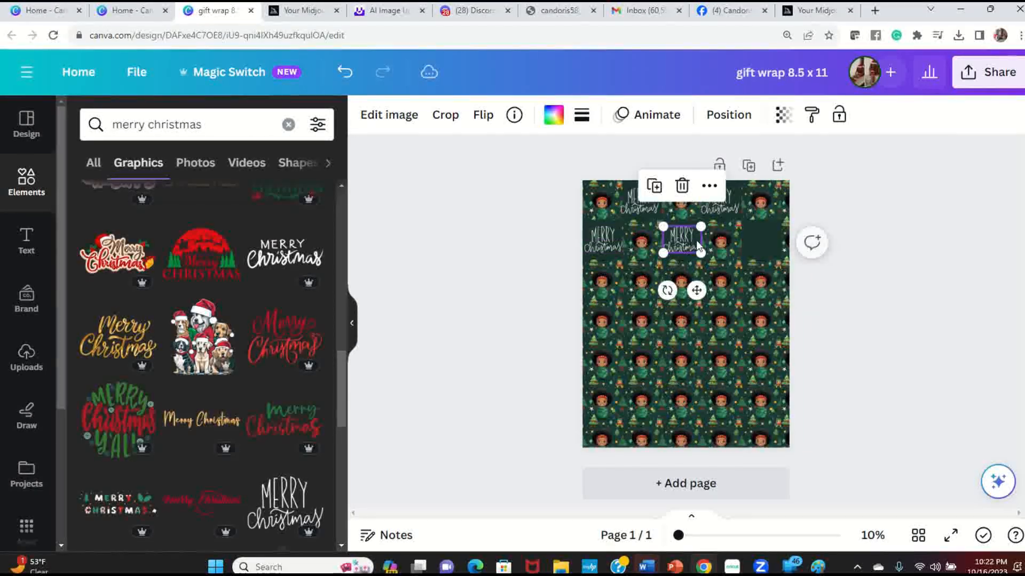
right_click(695, 243)
left_click(744, 248)
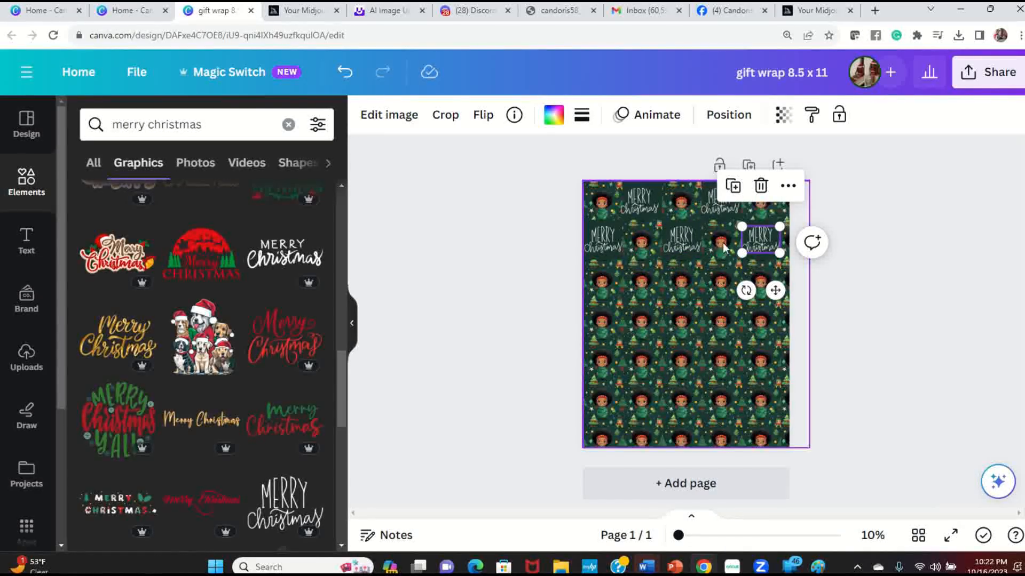
left_click(719, 305)
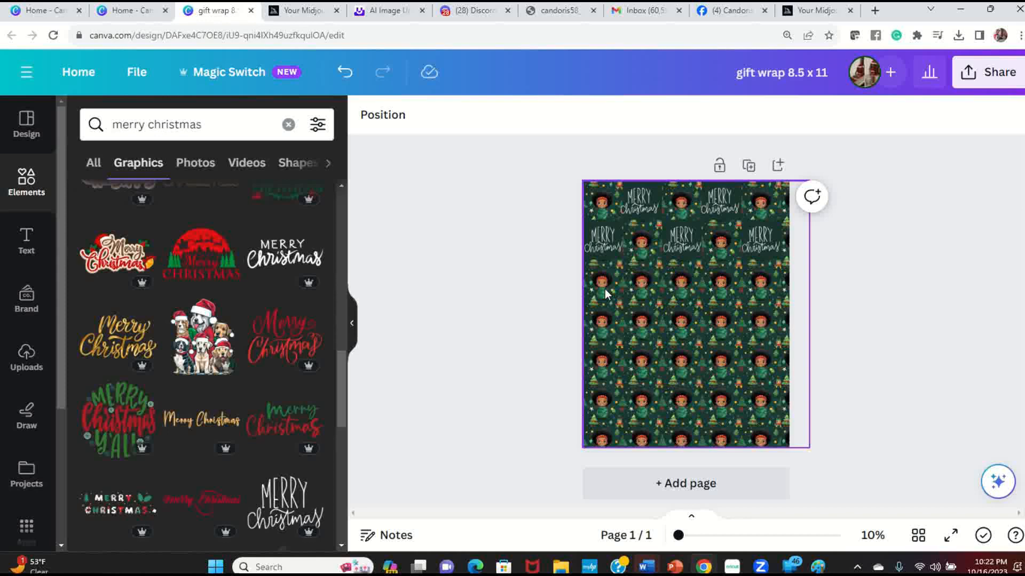
left_click_drag(549, 275, 877, 489)
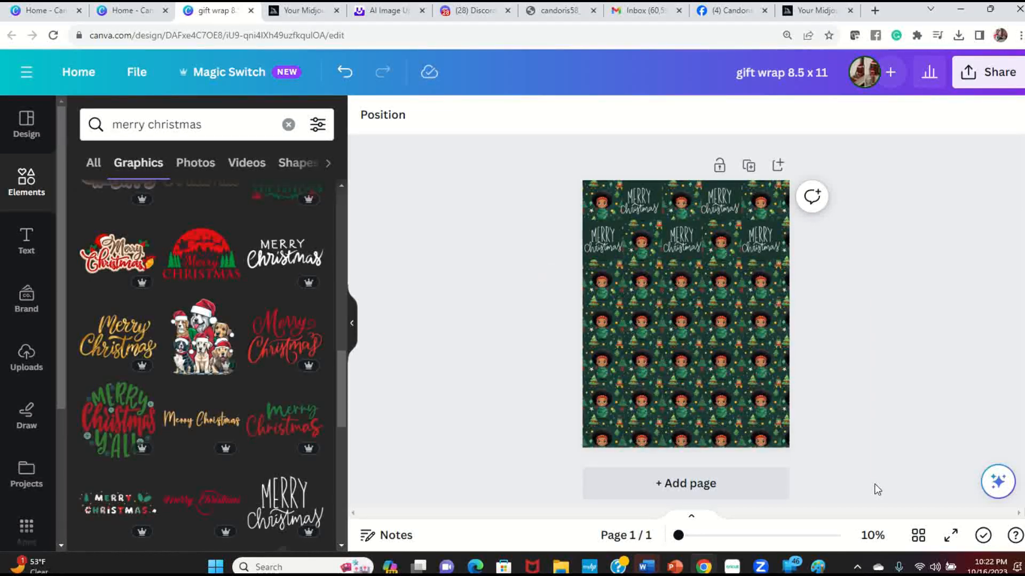
right_click(719, 321)
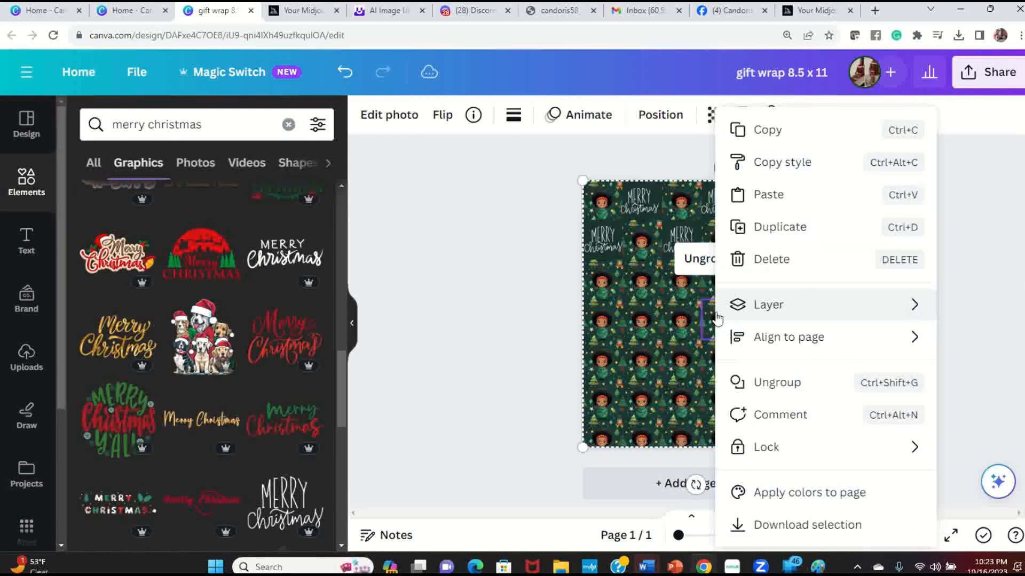
left_click(655, 289)
left_click(507, 322)
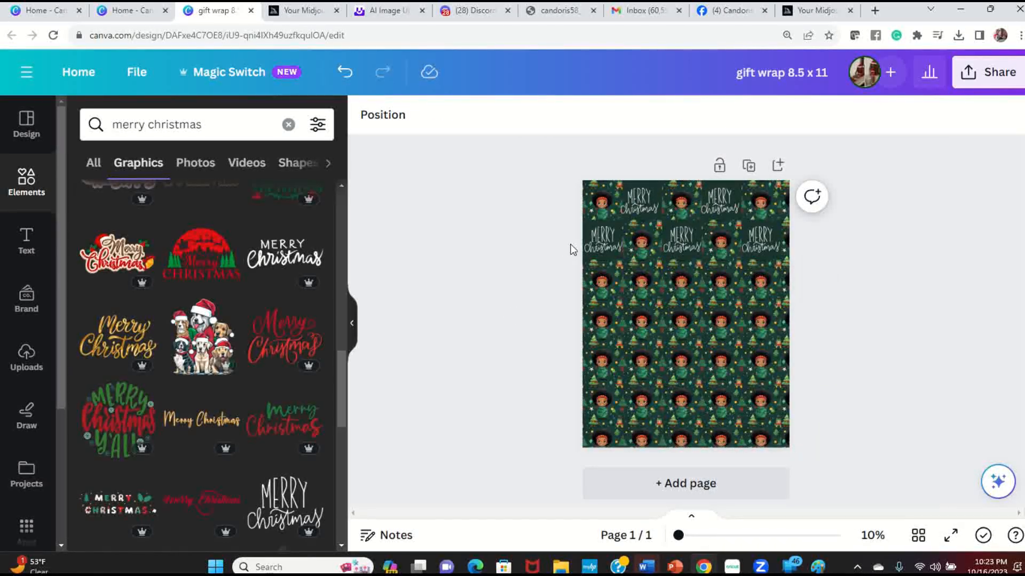
left_click(605, 187)
left_click(688, 380)
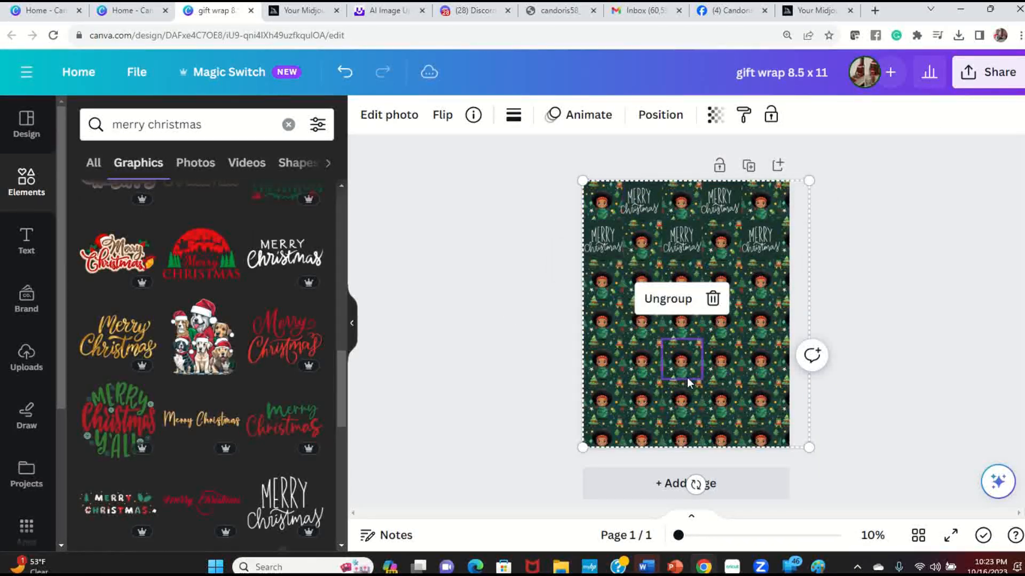
left_click(635, 438)
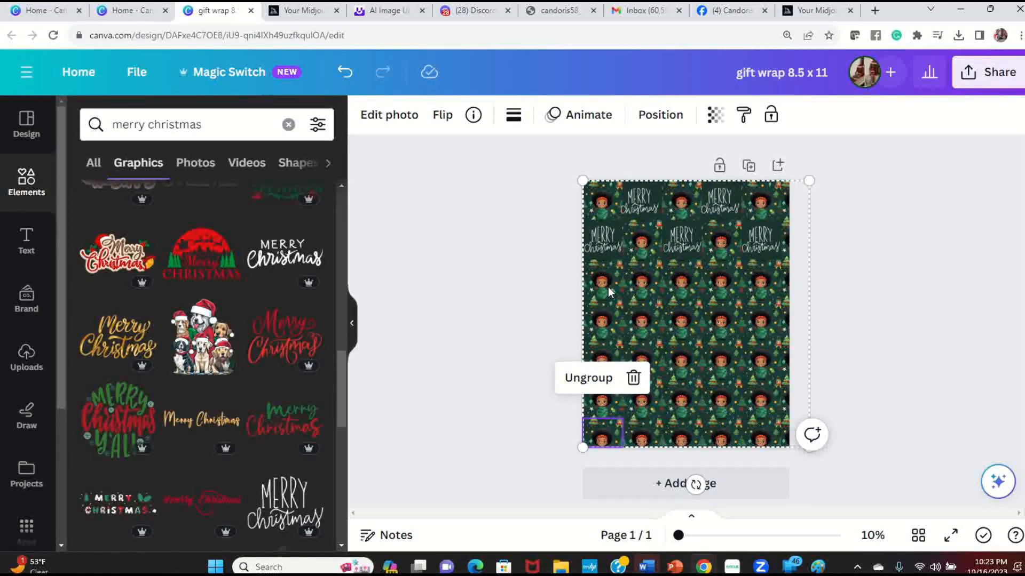
- Delete the second and fourth pattern tiles from the third row of the grouped sheet
left_click(652, 297)
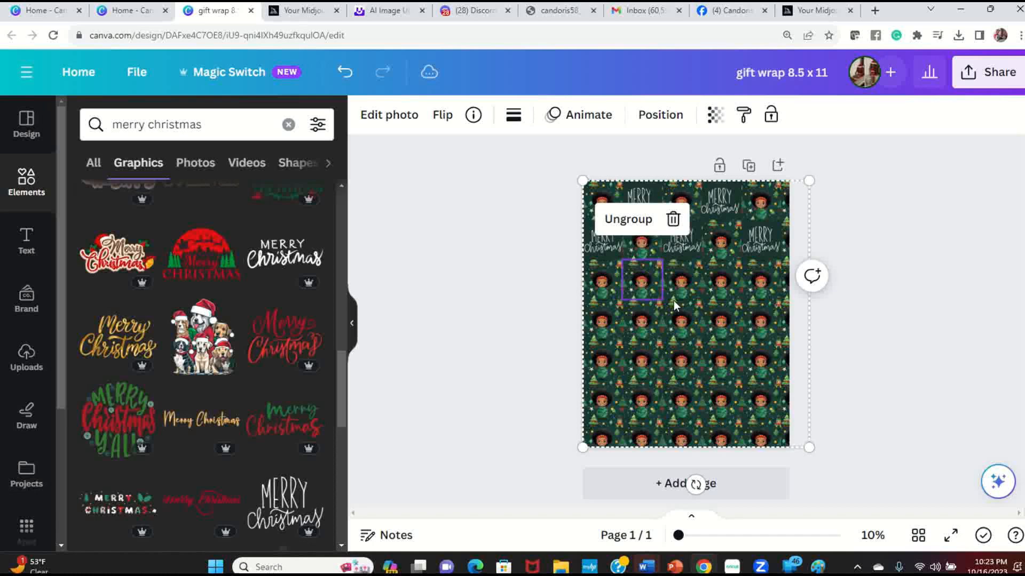
key("Delete")
left_click(731, 283)
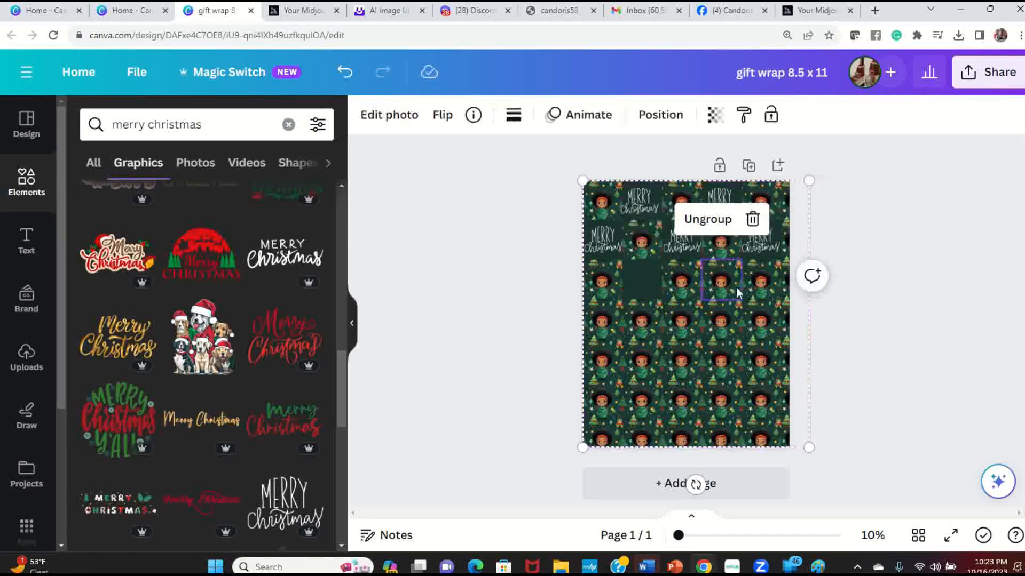
key("Delete")
left_click(914, 313)
- Duplicate the top row's two Merry Christmas graphics together and place the copies in the third row's empty second and fourth tiles
left_click(644, 204)
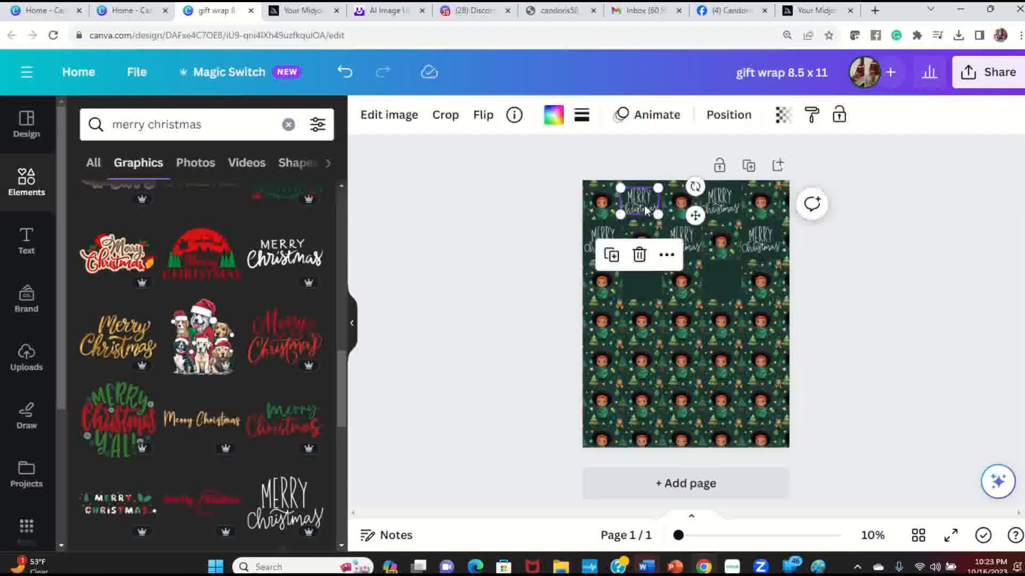
left_click(731, 211, "shift")
right_click(729, 200)
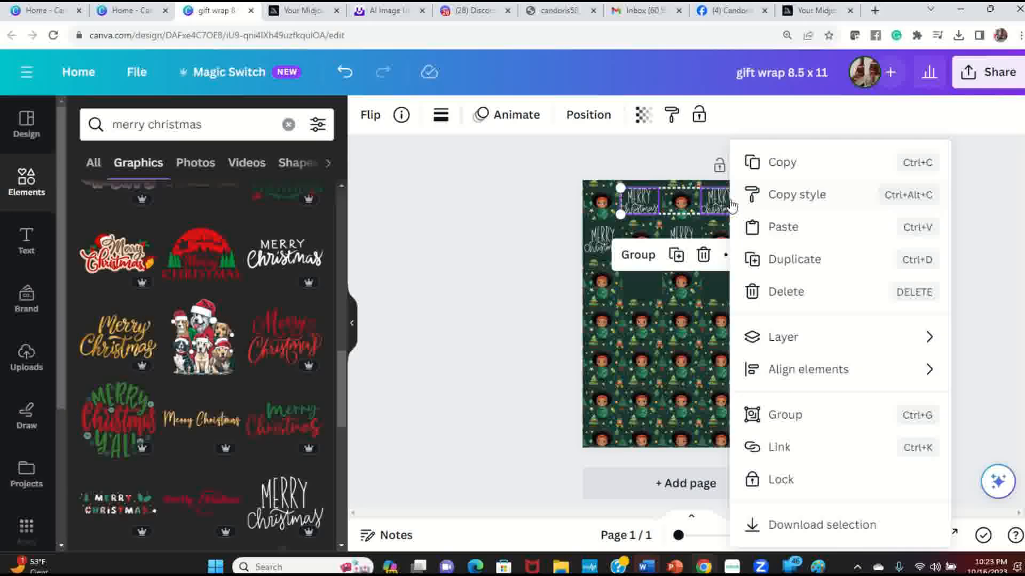
left_click(810, 260)
left_click_drag(720, 206, 719, 288)
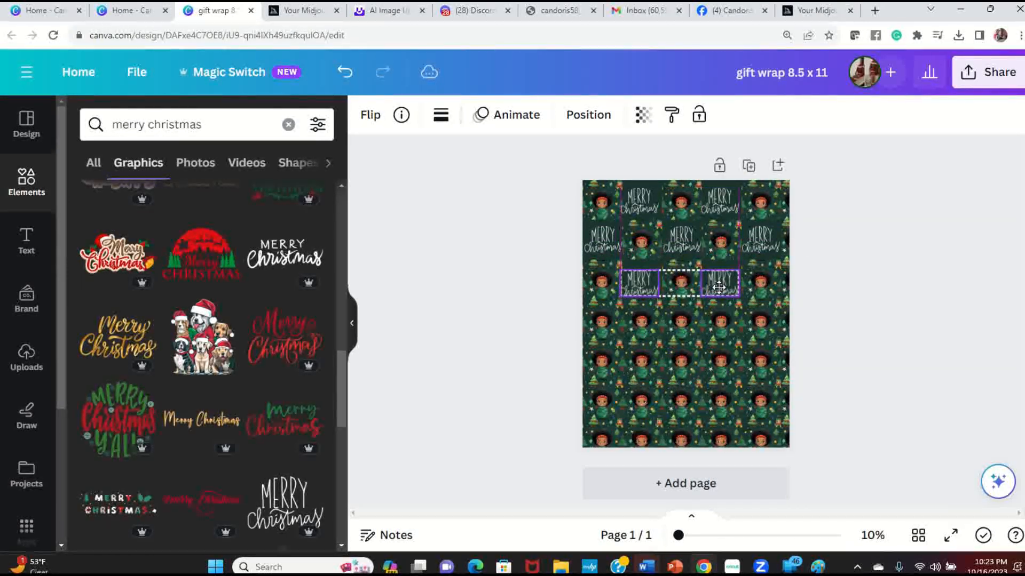
left_click(810, 288)
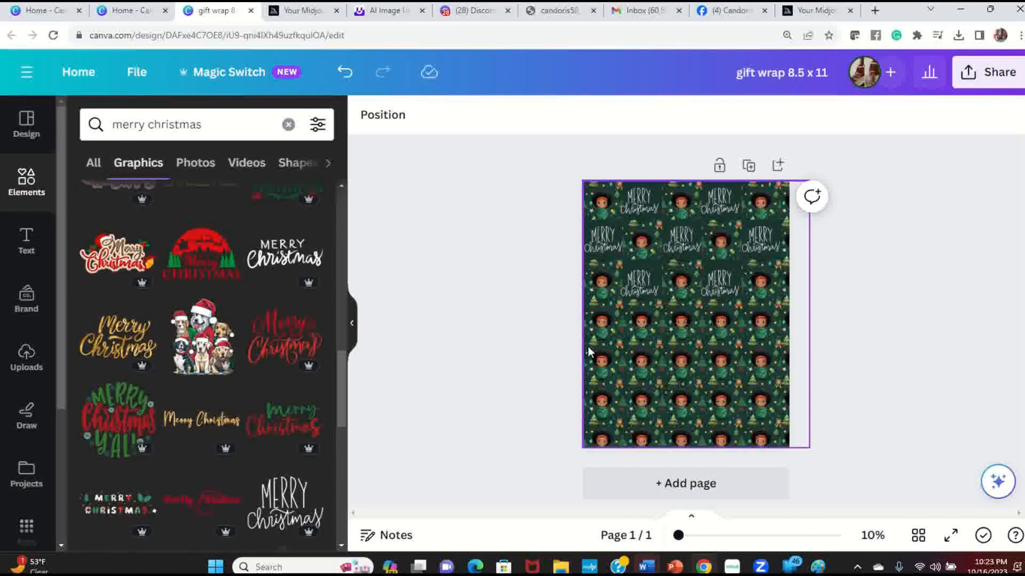
- Delete the first, third and fifth pattern tiles from the fourth row of the grouped sheet
double_click(601, 337)
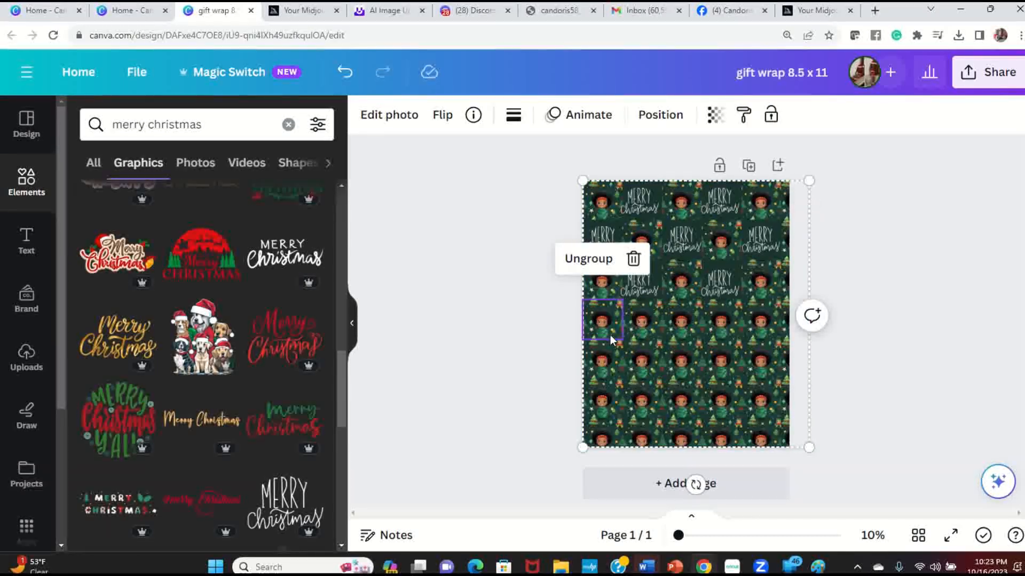
key("Delete")
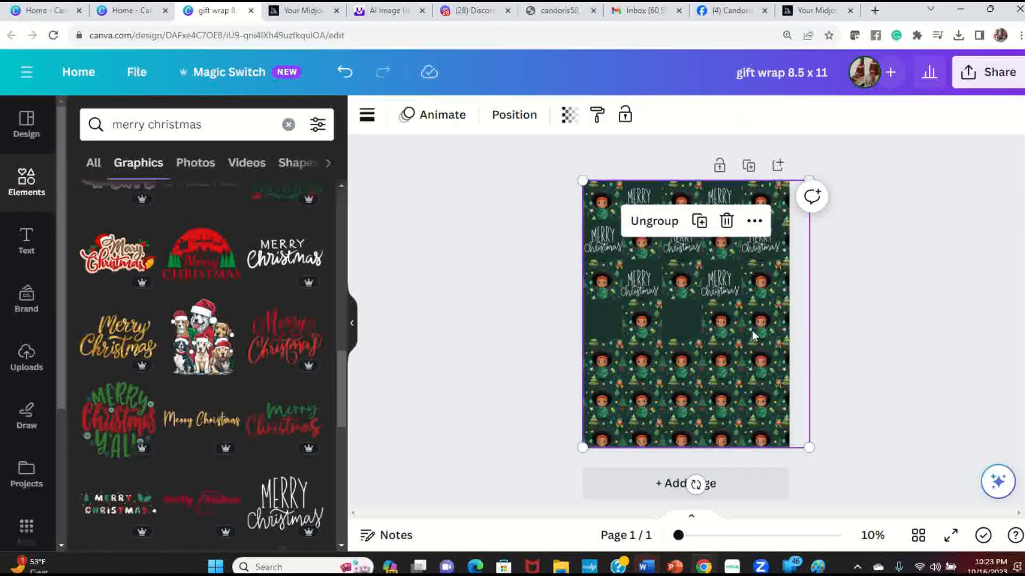
double_click(751, 331)
key("Delete")
left_click(879, 344)
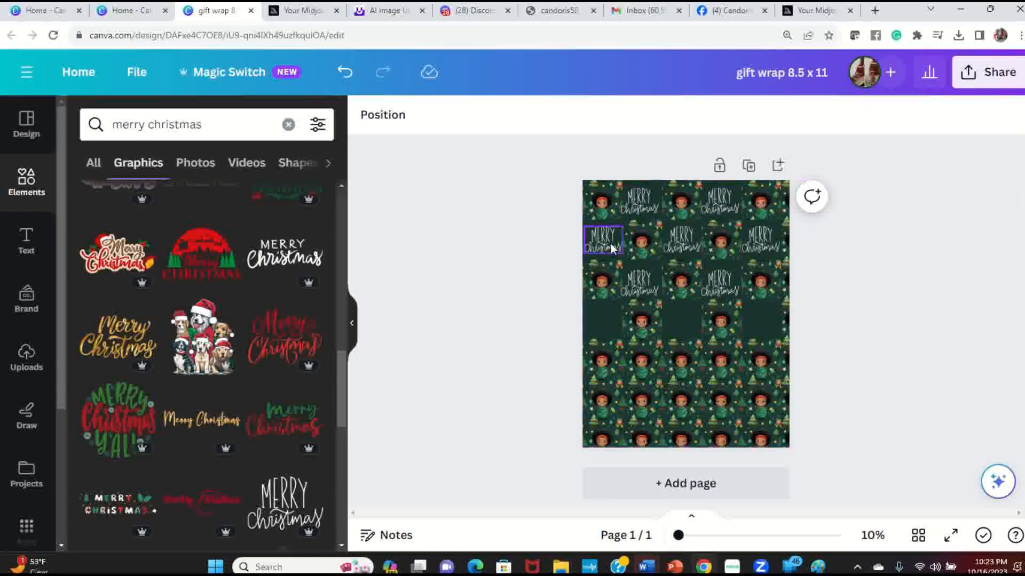
- Duplicate the second row's three Merry Christmas graphics together and place the copies in the empty tiles of the fourth row
left_click(603, 239)
left_click(684, 238, "shift")
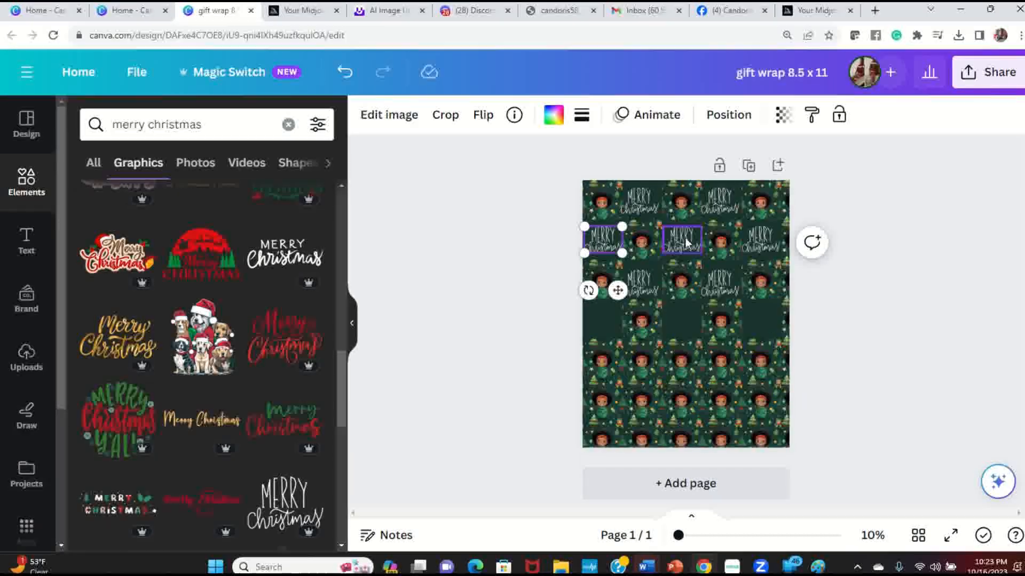
left_click(760, 246, "shift")
right_click(771, 247)
left_click(780, 259)
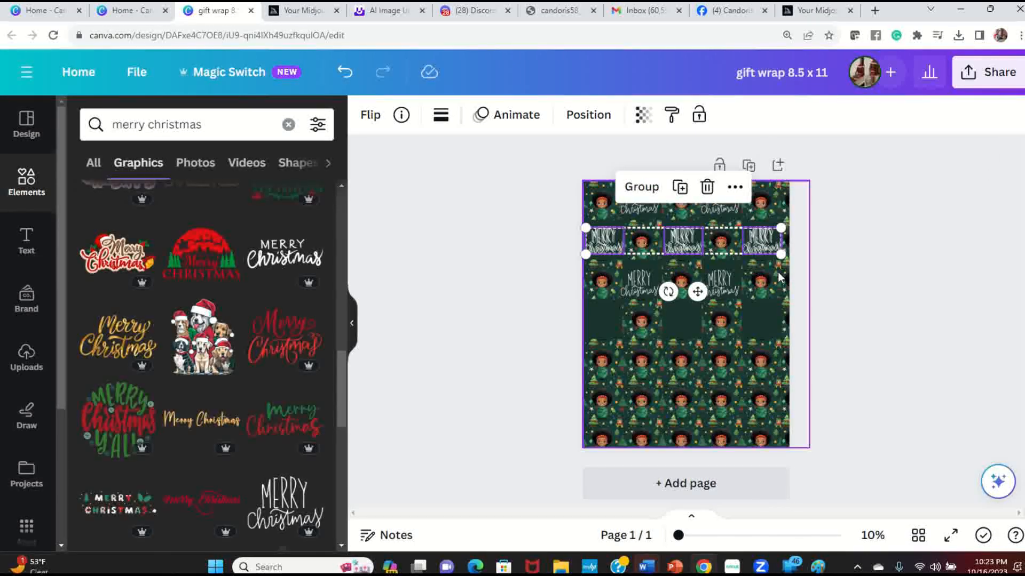
left_click_drag(762, 253, 761, 319)
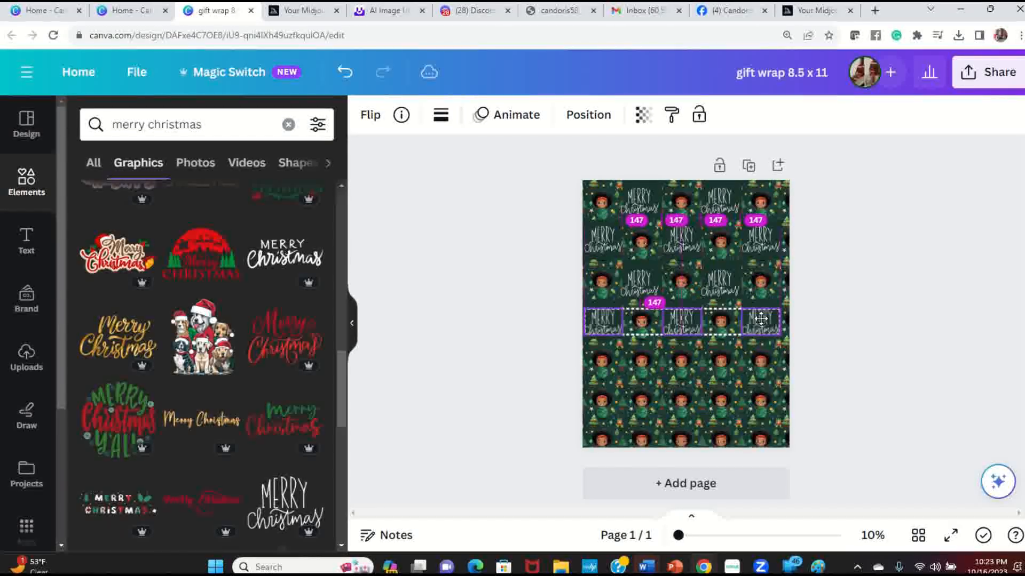
left_click_drag(761, 319, 761, 319)
left_click(861, 330)
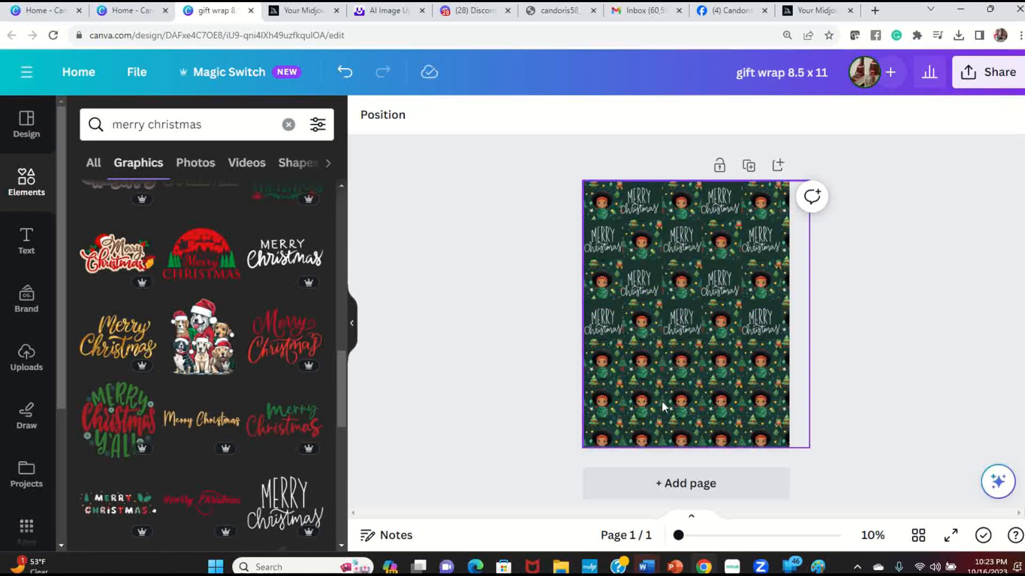
- Delete the second and fourth pattern tiles from the fifth row of the grouped sheet
left_click(645, 367)
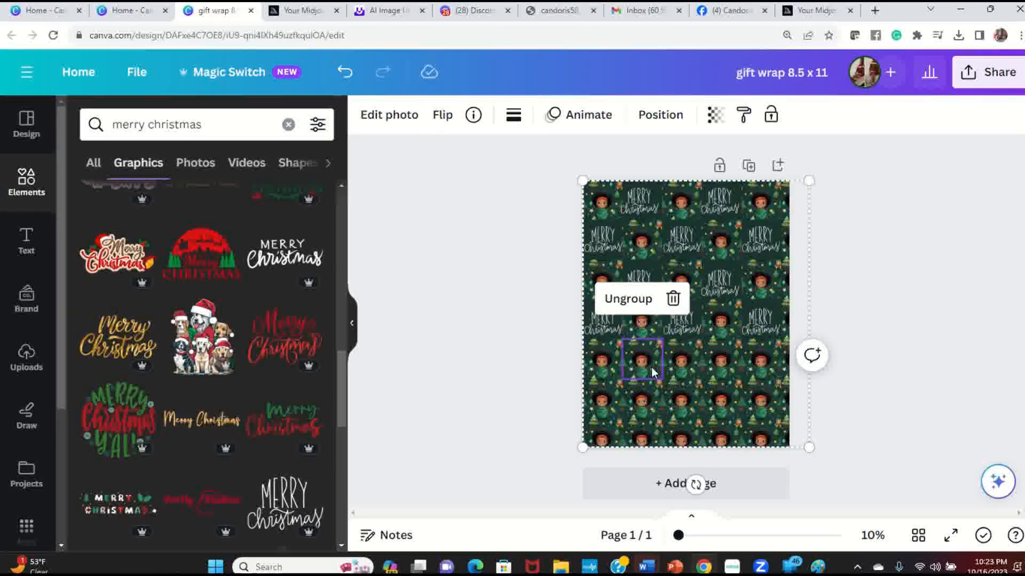
key("Delete")
left_click(723, 364)
key("Delete")
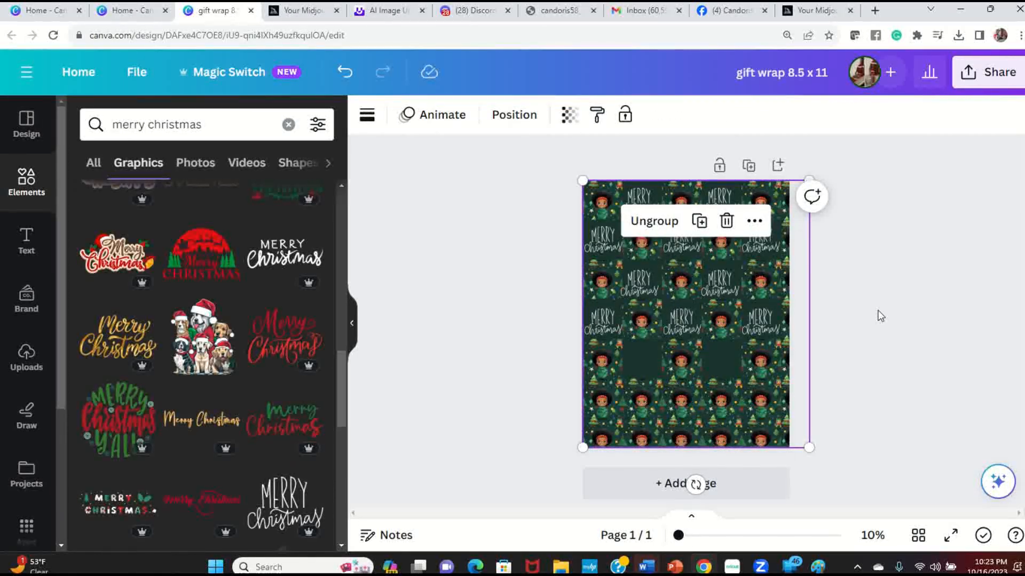
left_click(880, 316)
- Duplicate the third row's two Merry Christmas graphics together and place the copies in the fifth row's empty second and fourth tiles
left_click(642, 279)
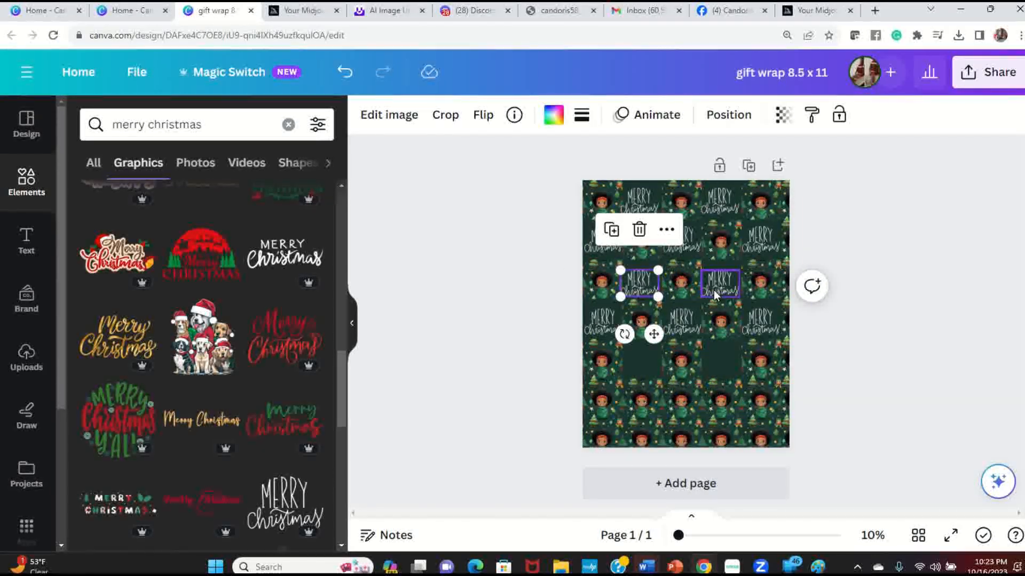
left_click(716, 281, "shift")
right_click(716, 281)
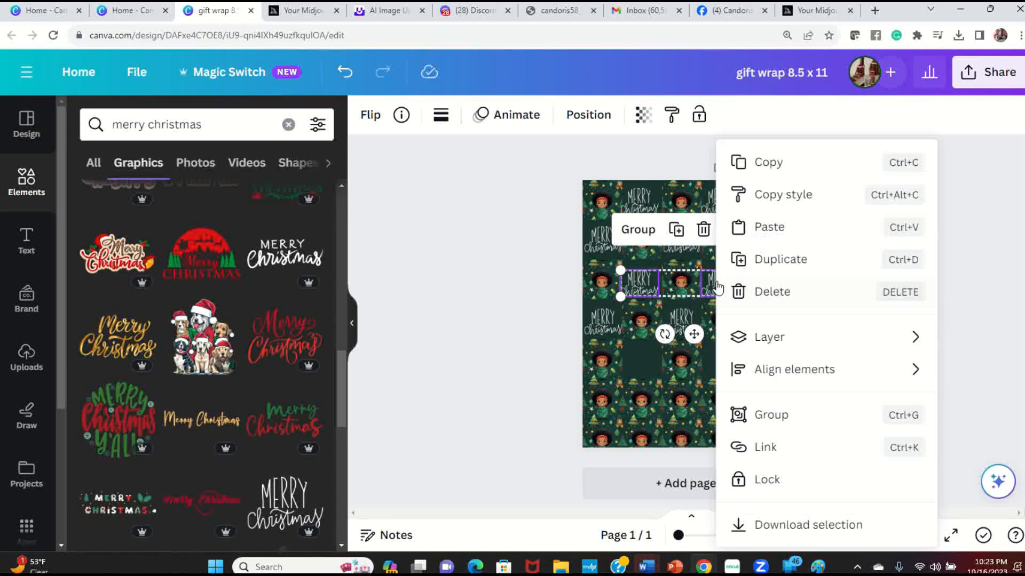
left_click(803, 260)
left_click_drag(722, 282, 722, 355)
left_click(871, 359)
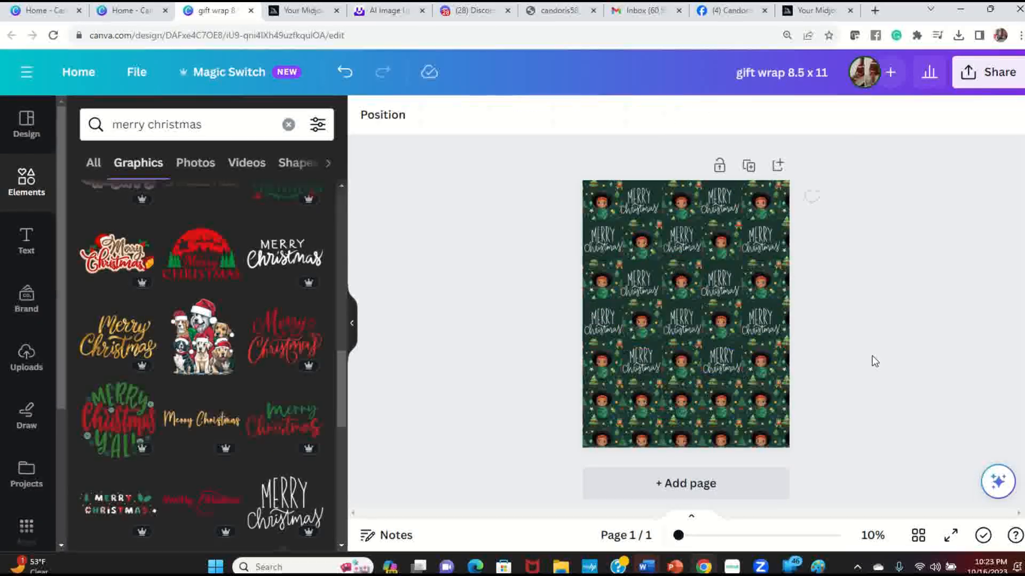
- Delete the first, third and fifth pattern tiles from the sixth row of the grouped sheet
left_click(608, 408)
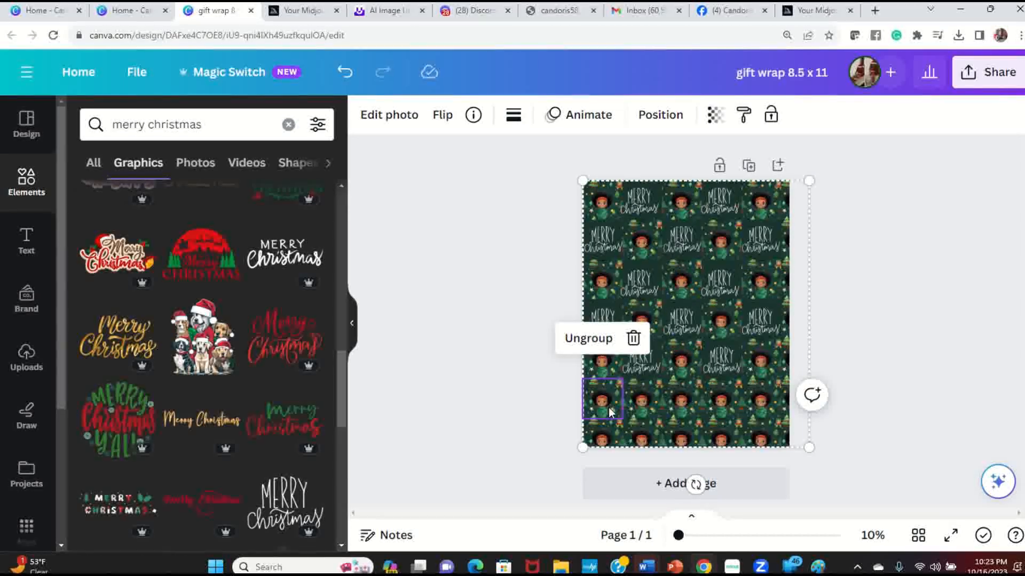
key("Delete")
left_click(684, 408)
key("Delete")
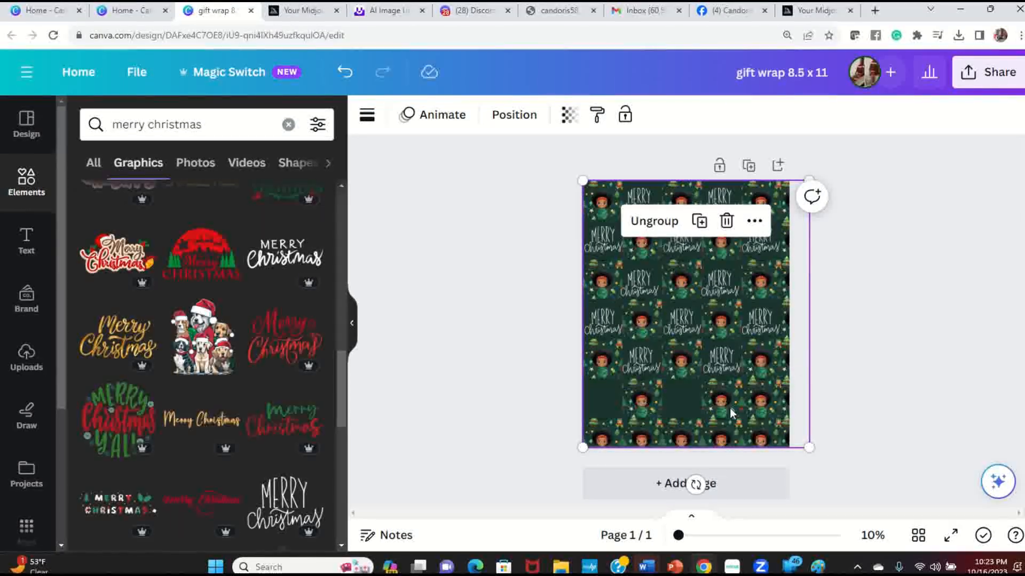
left_click(764, 403)
key("Delete")
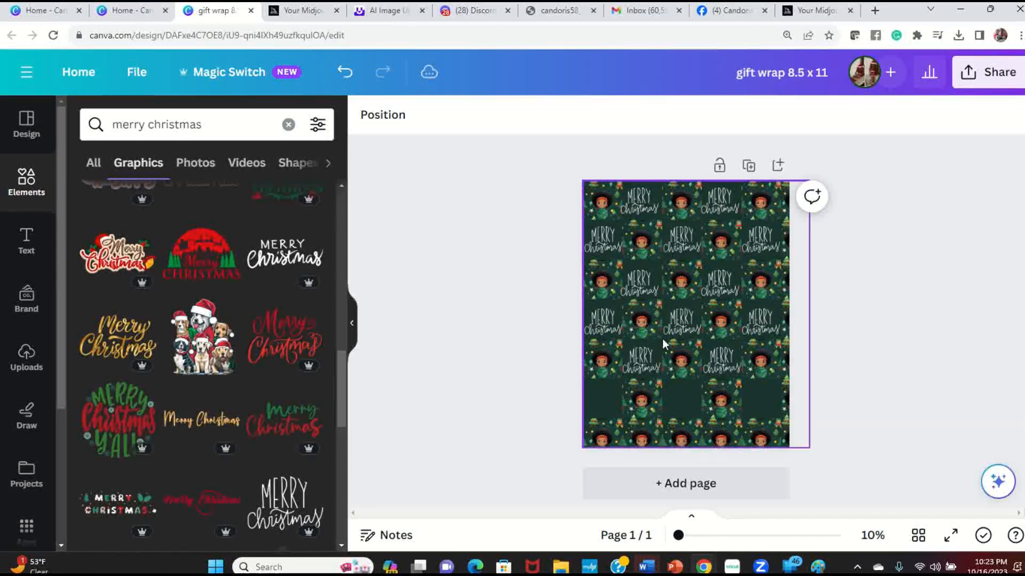
- Duplicate the fourth row's three Merry Christmas graphics together and place the copies in the empty tiles of the sixth row
left_click(601, 325)
left_click(683, 323, "shift")
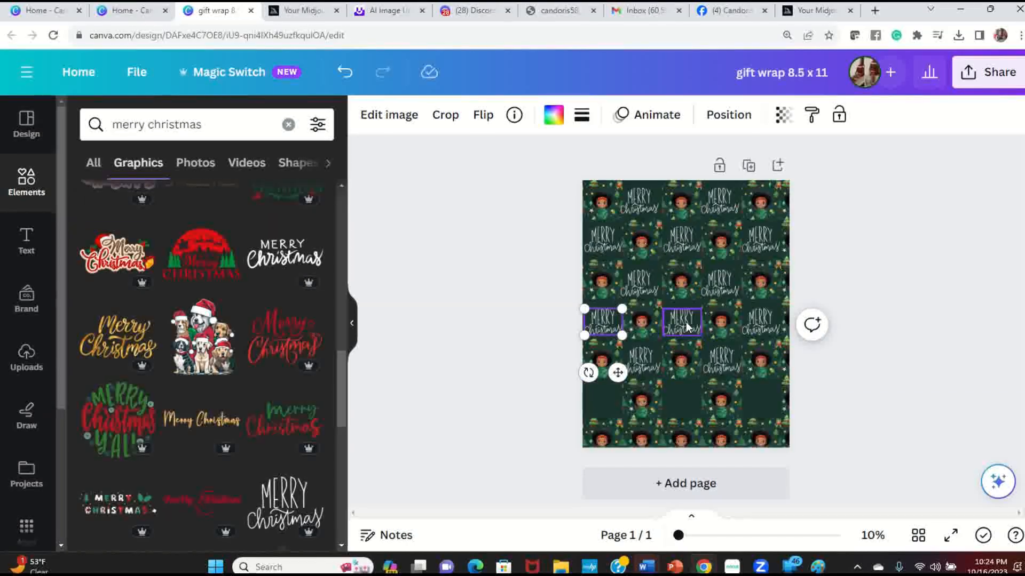
left_click(747, 324, "shift")
right_click(749, 322)
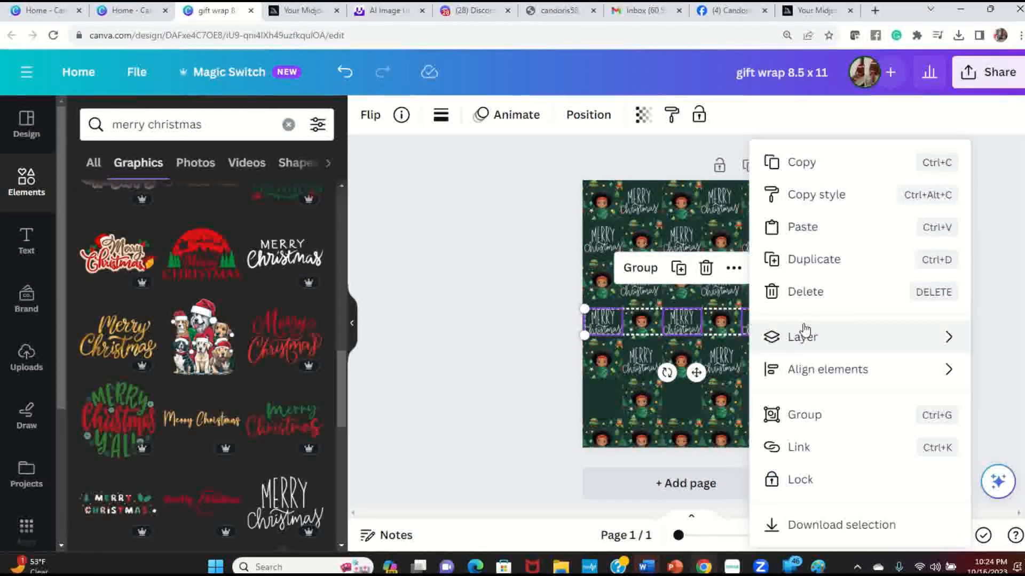
left_click(826, 261)
left_click_drag(763, 327, 760, 400)
left_click(862, 394)
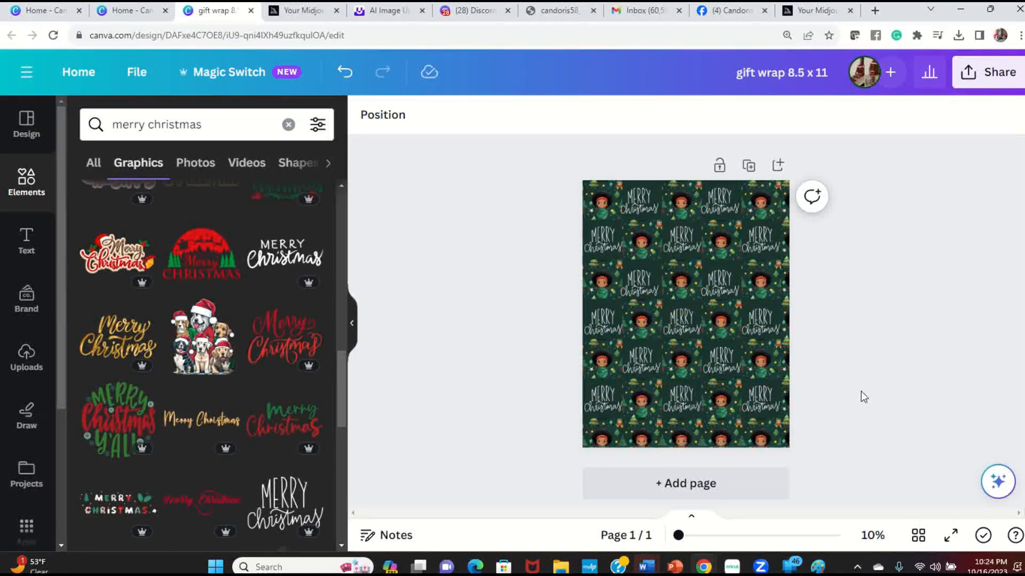
- Delete the second and fourth pattern tiles from the partly visible bottom row of the grouped sheet
left_click(643, 439)
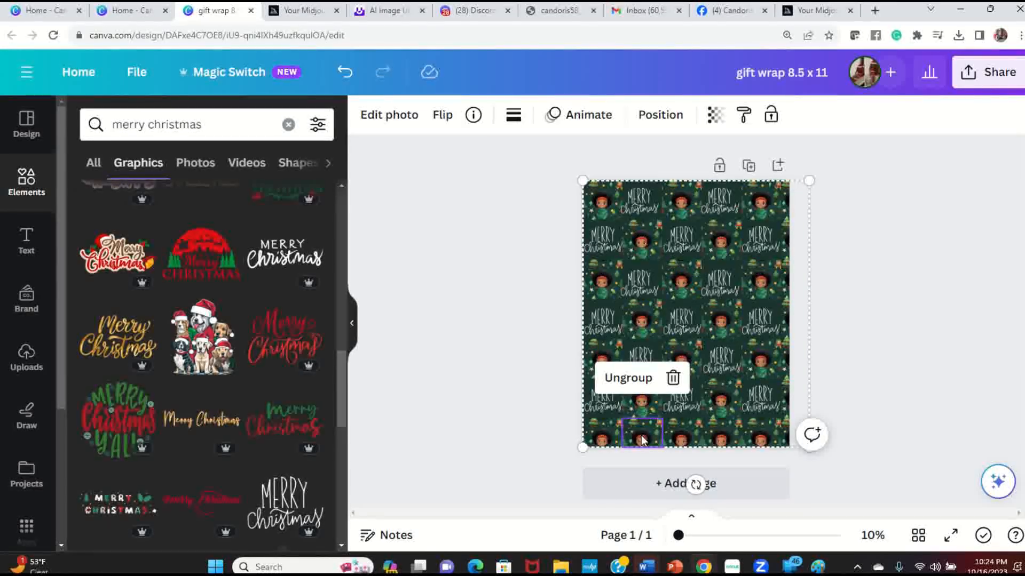
key("Delete")
left_click(713, 441)
key("Delete")
left_click(927, 414)
- Duplicate the fifth row's two Merry Christmas graphics together and place the copies in the bottom row's empty second and fourth tiles
left_click(647, 355)
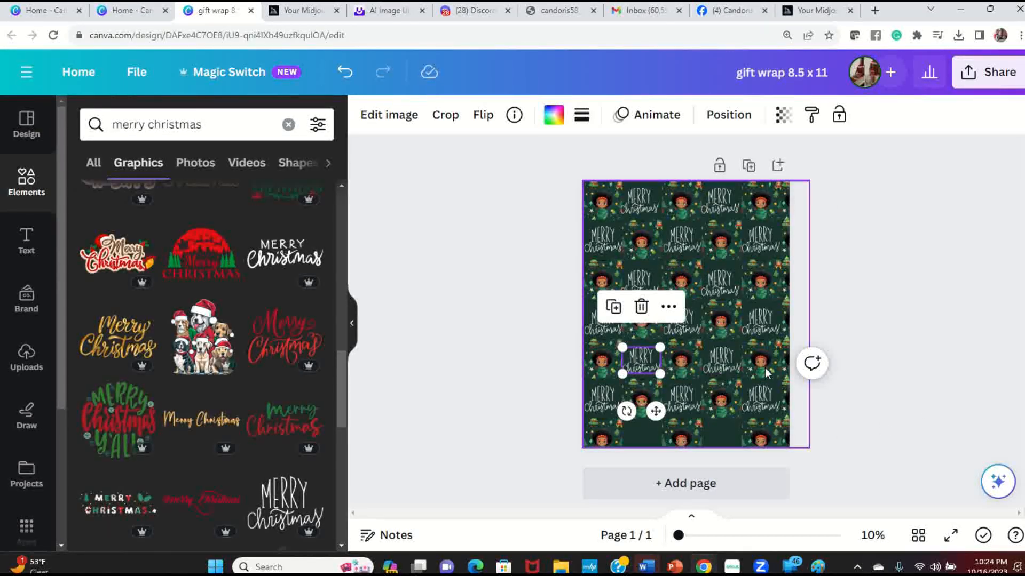
left_click(739, 362, "shift")
right_click(739, 362)
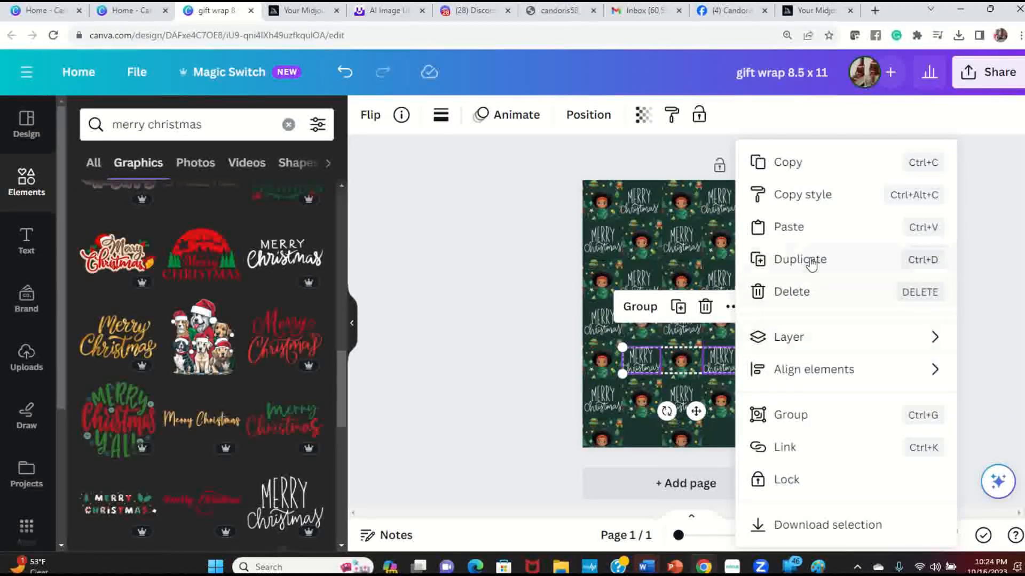
left_click(813, 258)
left_click_drag(721, 365, 720, 432)
left_click(837, 417)
- Nudge the bottom row's first Merry Christmas graphic to adjust its position within the second tile
left_click(717, 439)
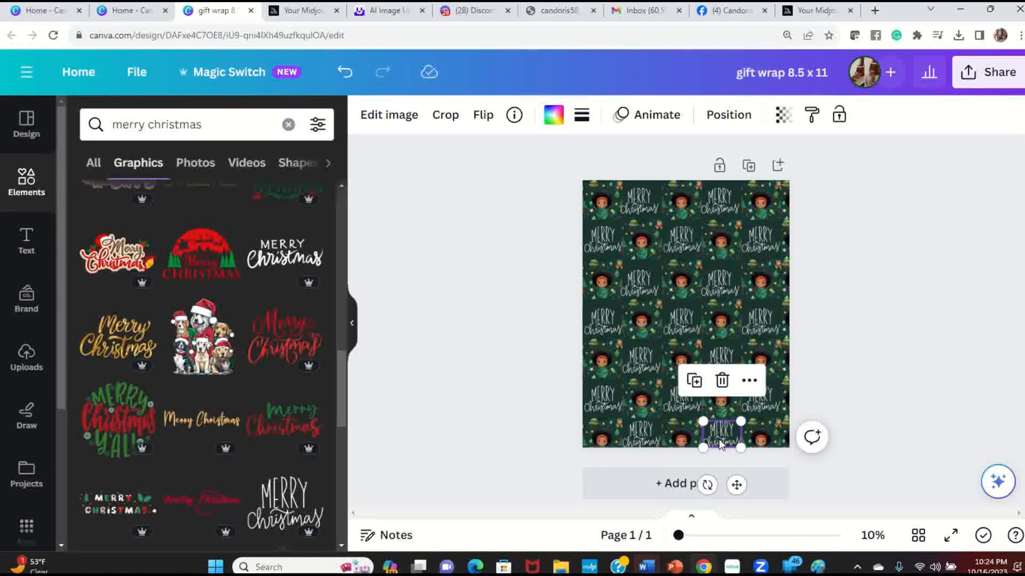
left_click(642, 443)
left_click_drag(644, 448, 644, 439)
left_click(853, 355)
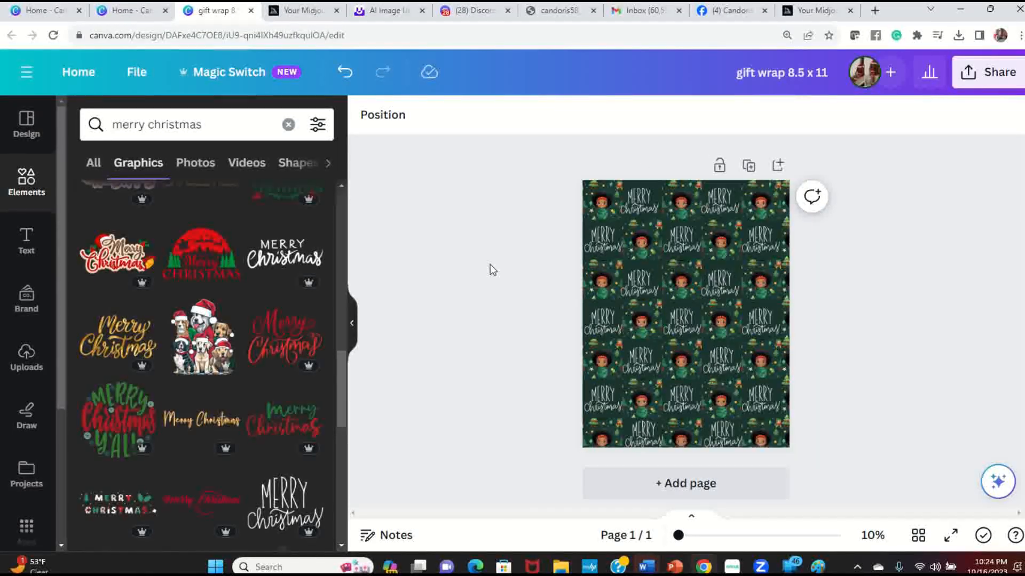
- Preview the wrapping paper sheet full screen and download the design as a PNG at 2,550 × 3,300 px
left_click(949, 540)
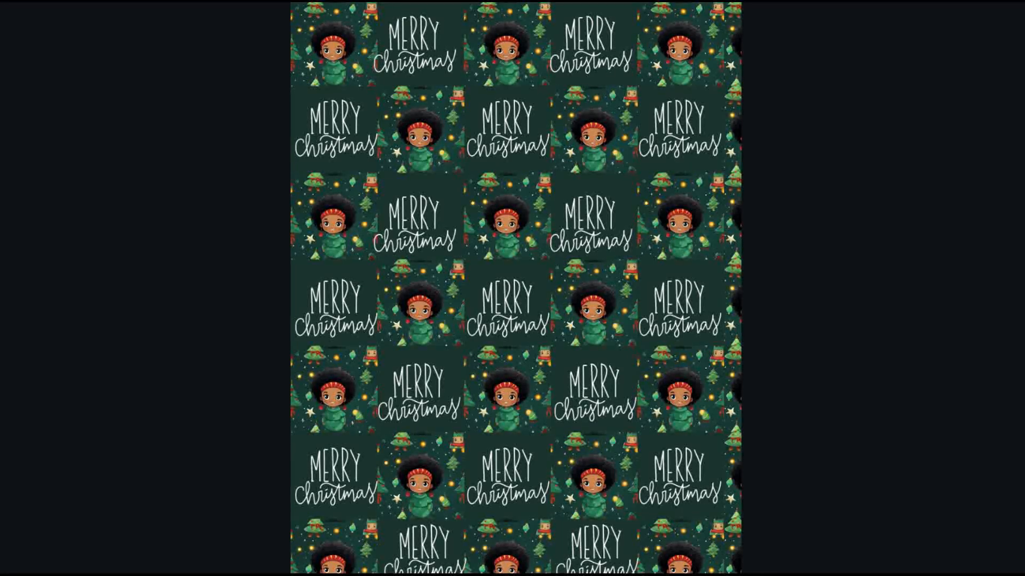
key("Escape")
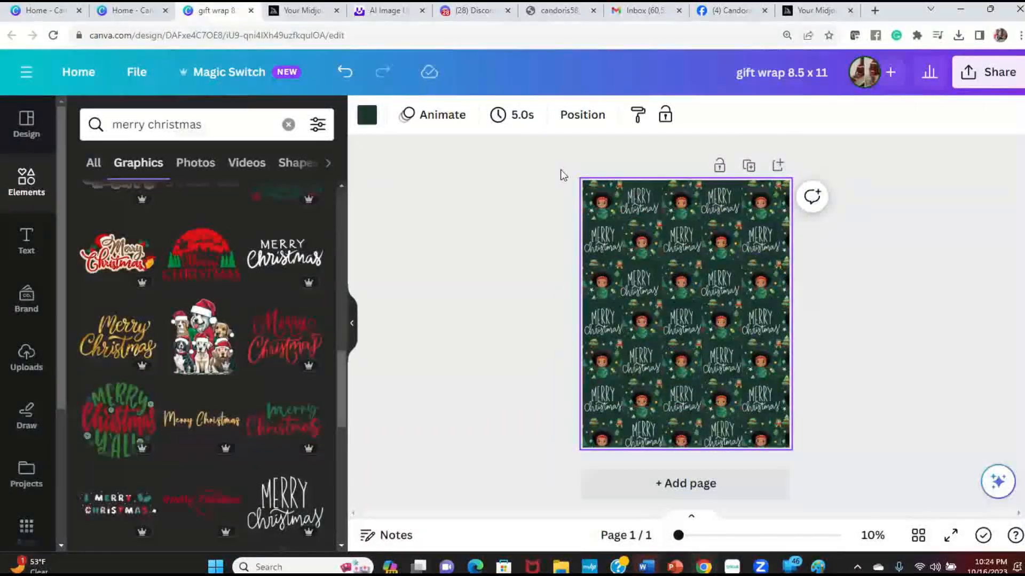
left_click(989, 72)
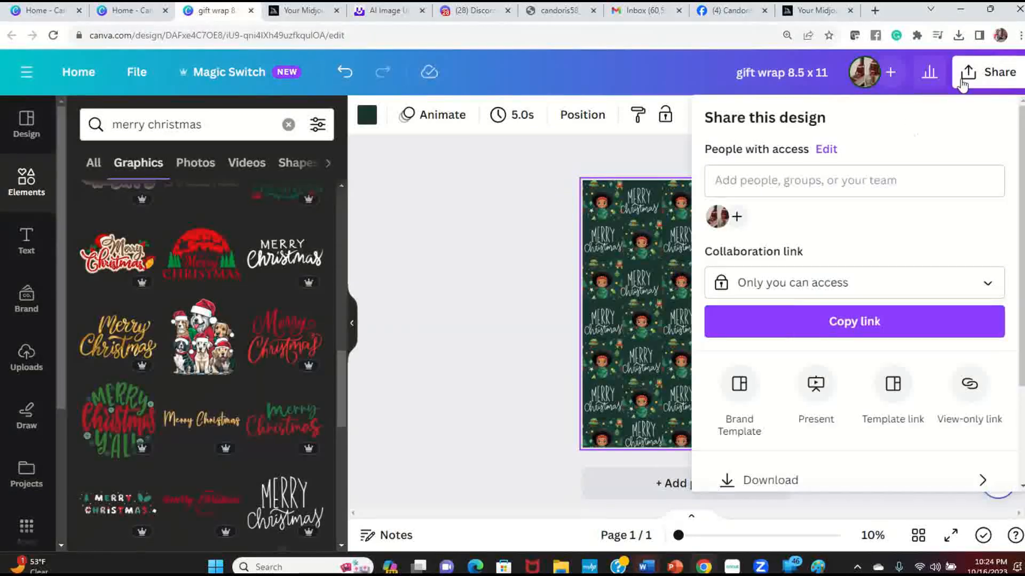
scroll(883, 368, "down", 3)
left_click(756, 345)
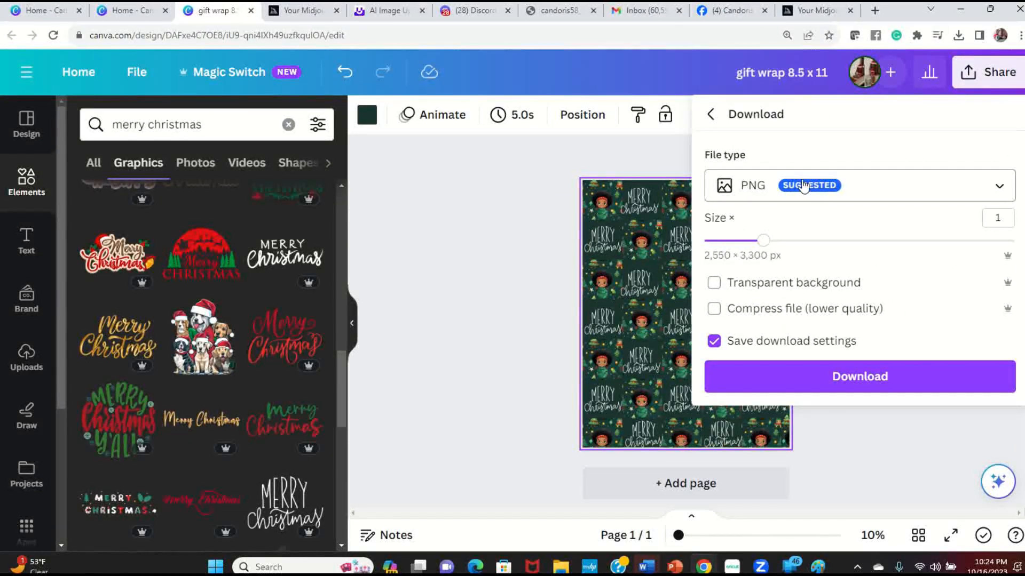
left_click(895, 383)
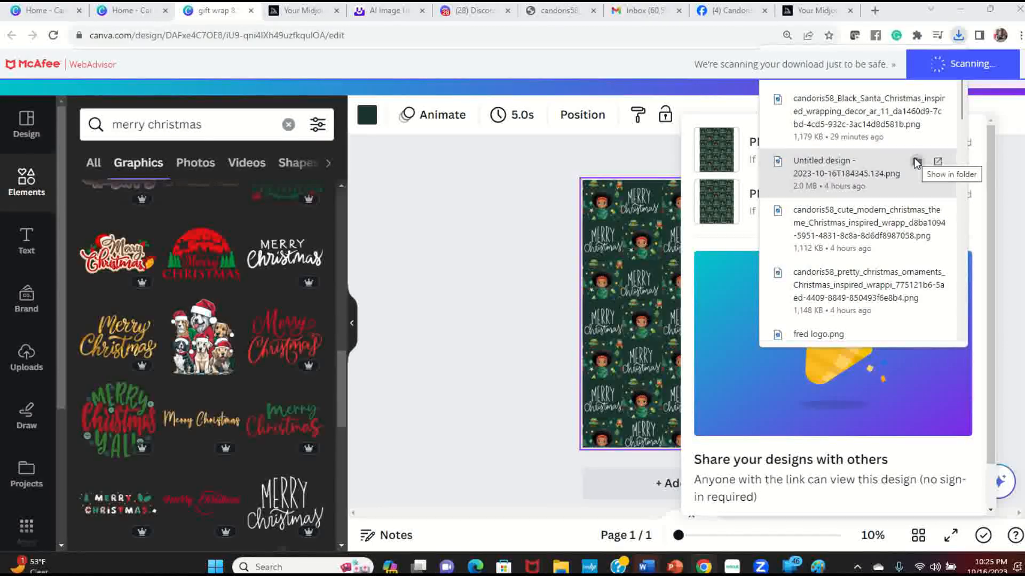
- Open the downloaded gift wrap 8.5 x 11 (2).png, view its available actions such as Print, and close the image viewer
left_click(867, 64)
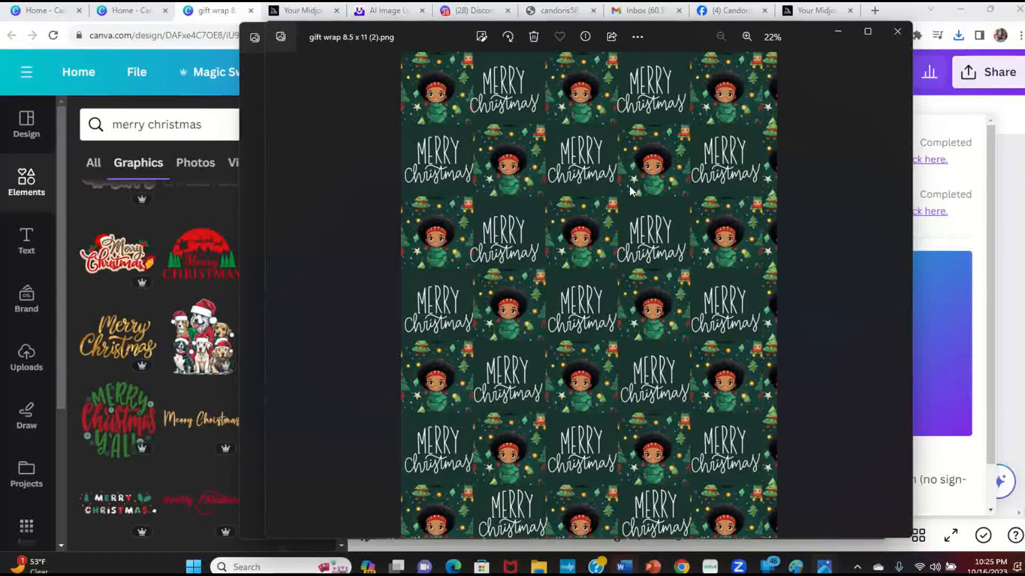
right_click(602, 180)
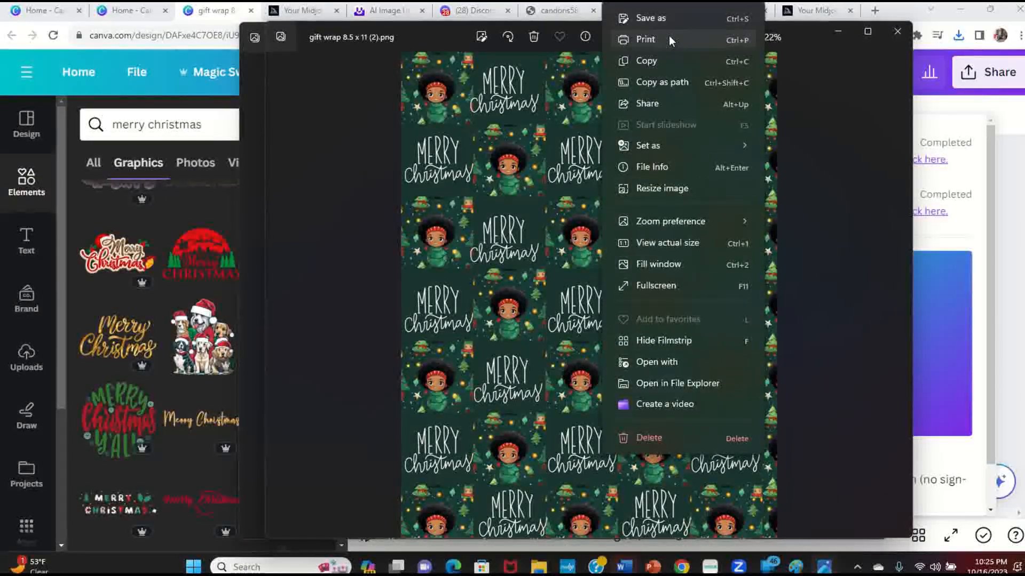
left_click(899, 38)
left_click(865, 37)
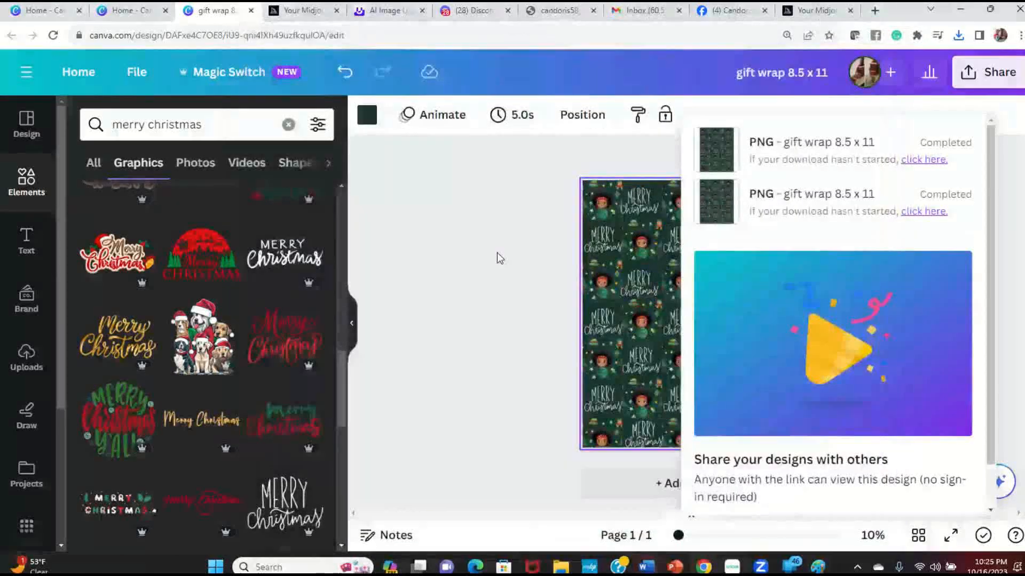
- Dismiss the download notices, add a second page after the wrapping paper sheet, and return to the first page with nothing selected
left_click(497, 257)
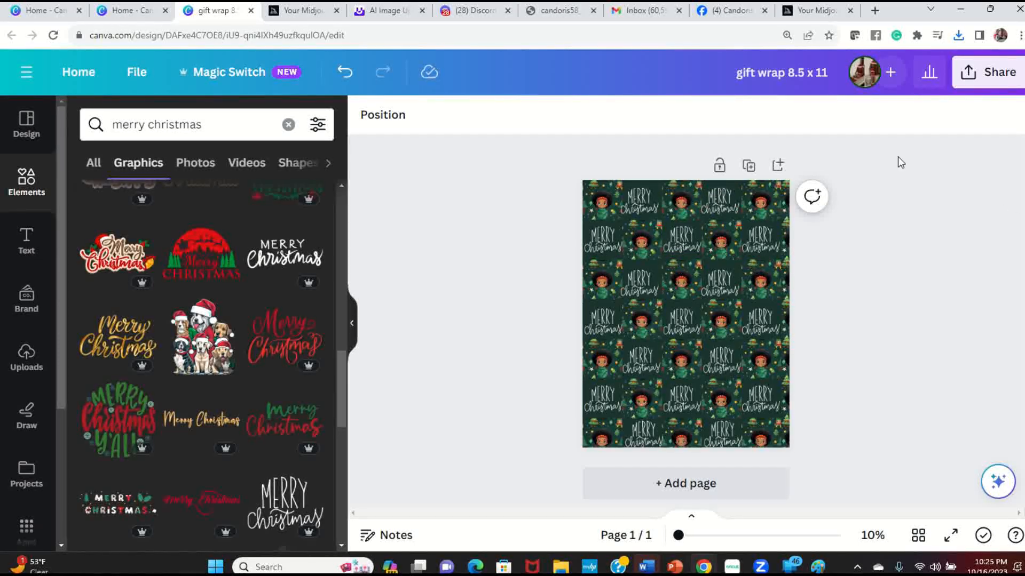
left_click(778, 166)
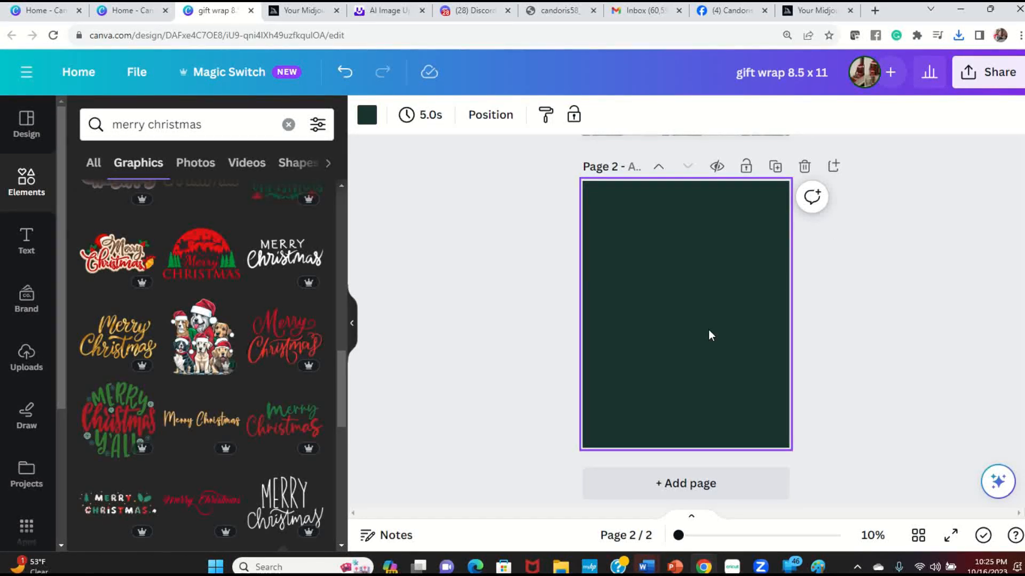
scroll(709, 329, "up", 3)
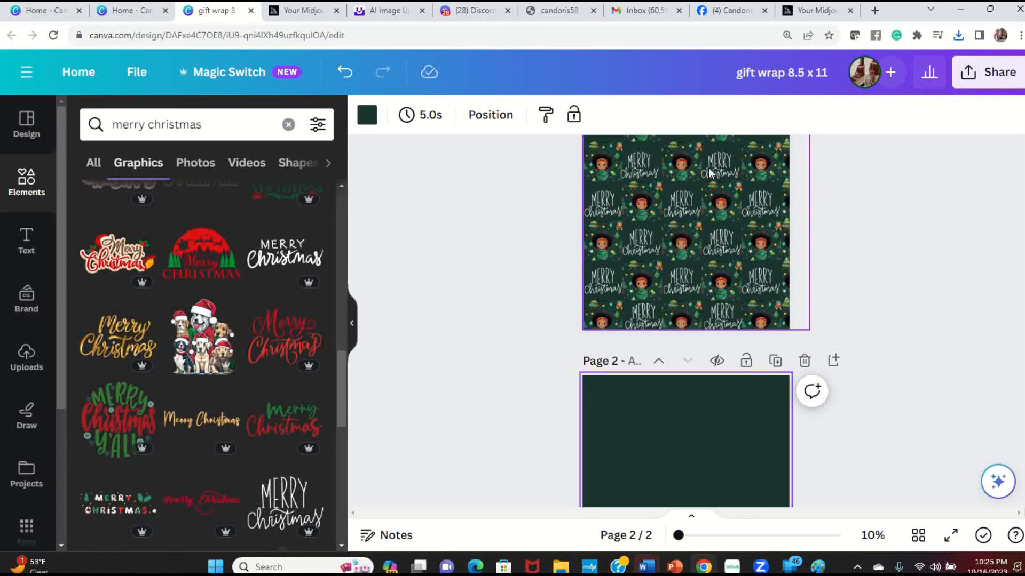
scroll(721, 405, "down", 3)
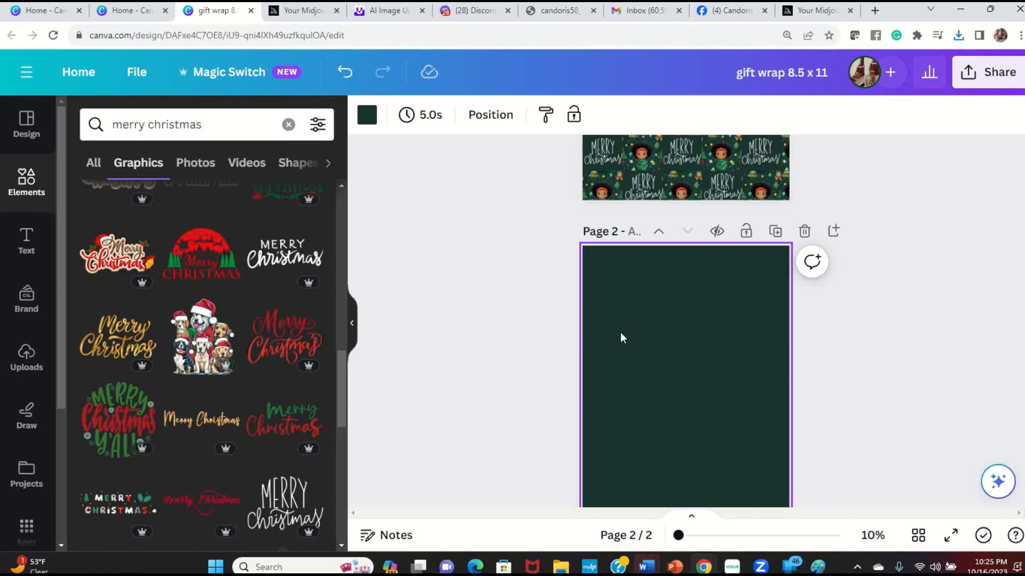
scroll(608, 344, "up", 5)
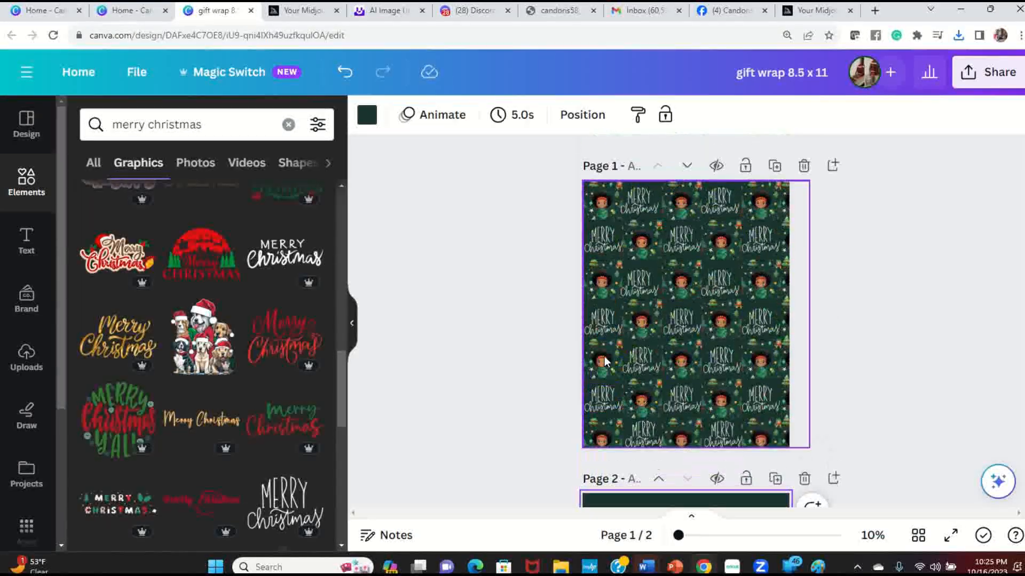
left_click(854, 221)
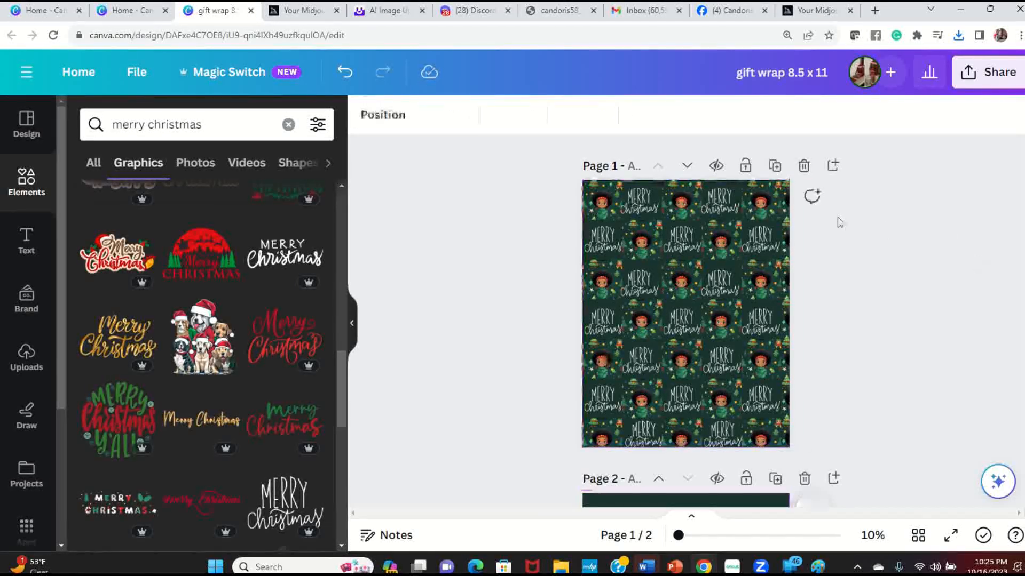